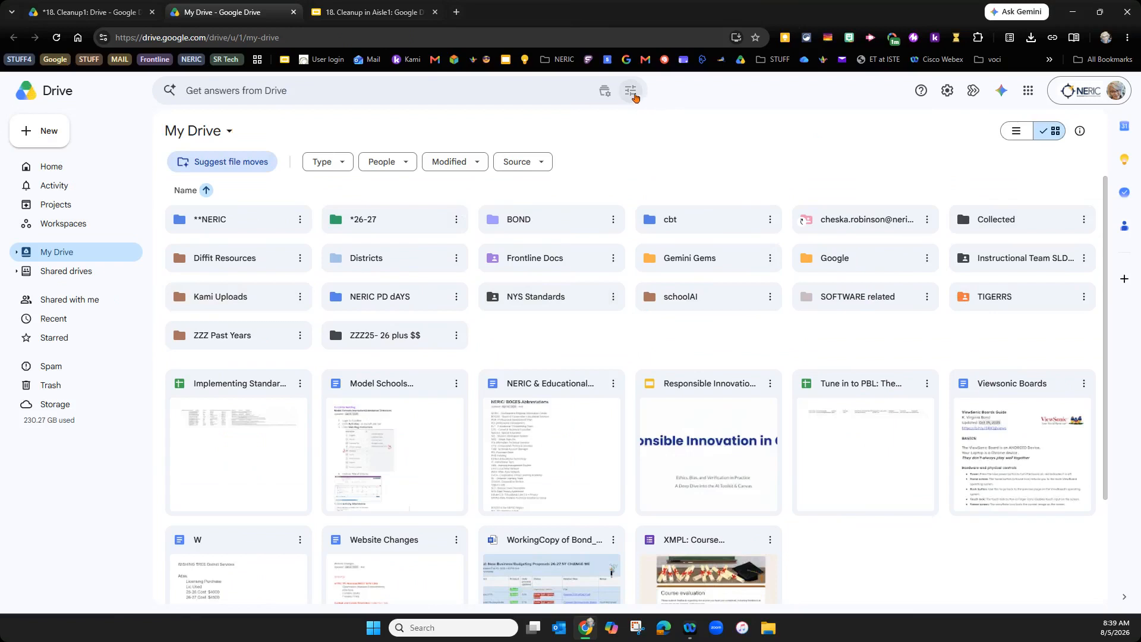
left_click(631, 91)
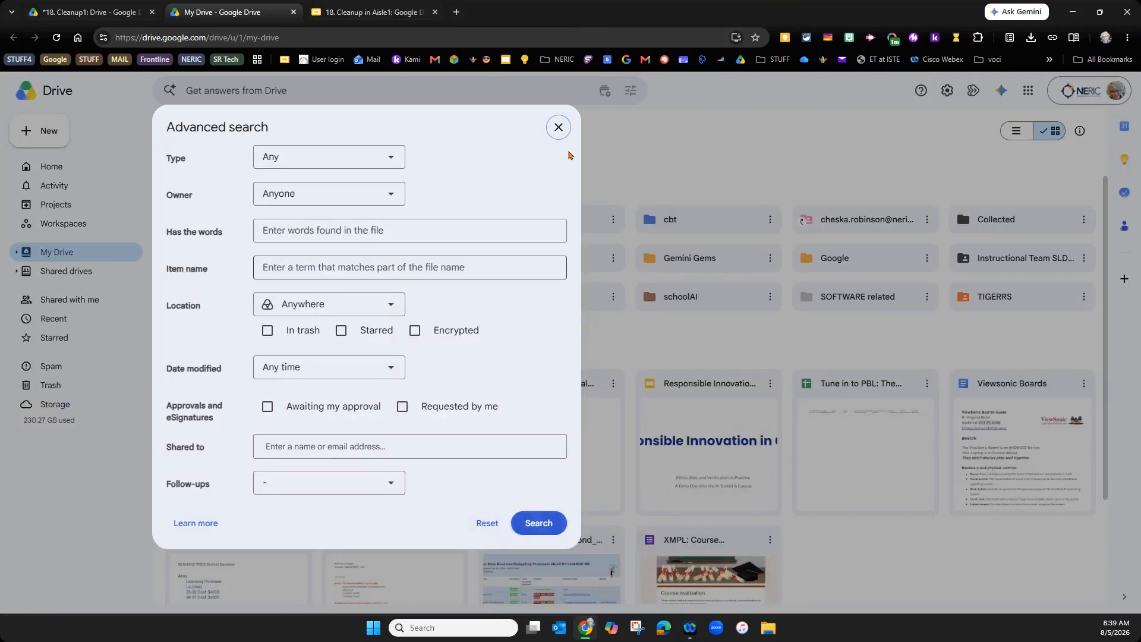
left_click(559, 127)
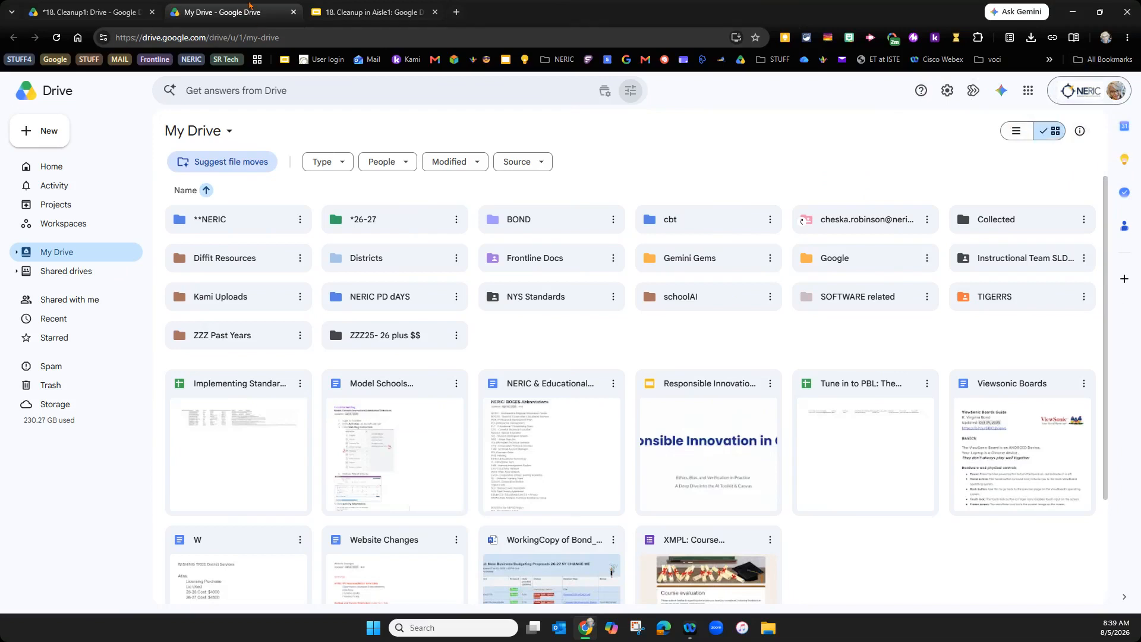
- Move the First things FIRST slide above Quick Vocab in 18. Cleanup in Aisle1, then show Drive Home
left_click(366, 12)
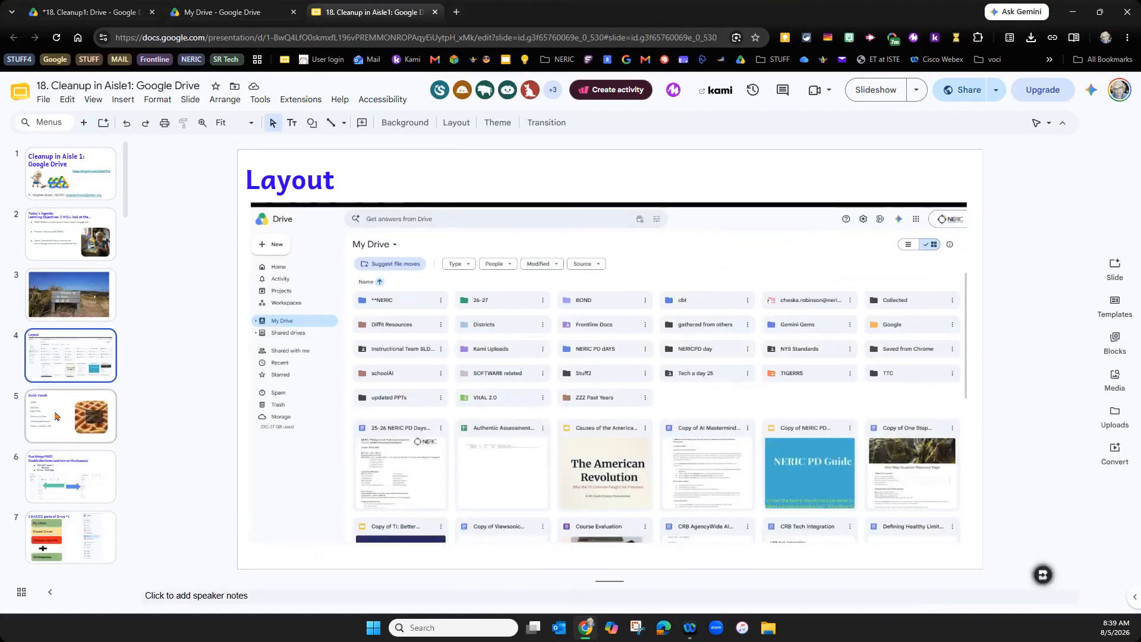
left_click_drag(56, 469, 67, 426)
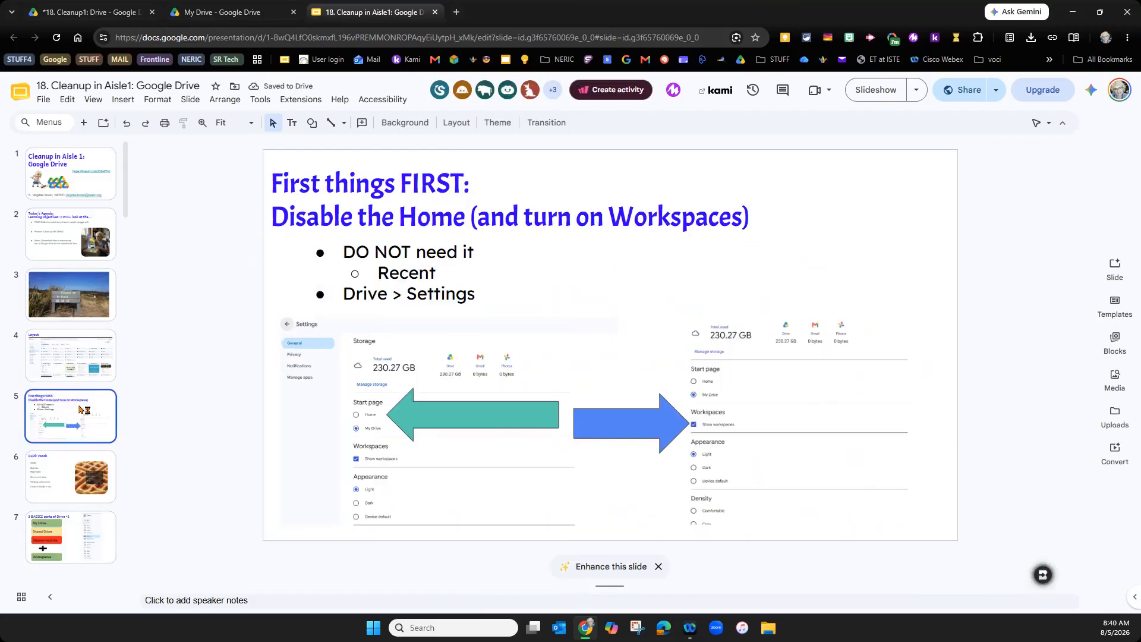
left_click(430, 339)
left_click(504, 287)
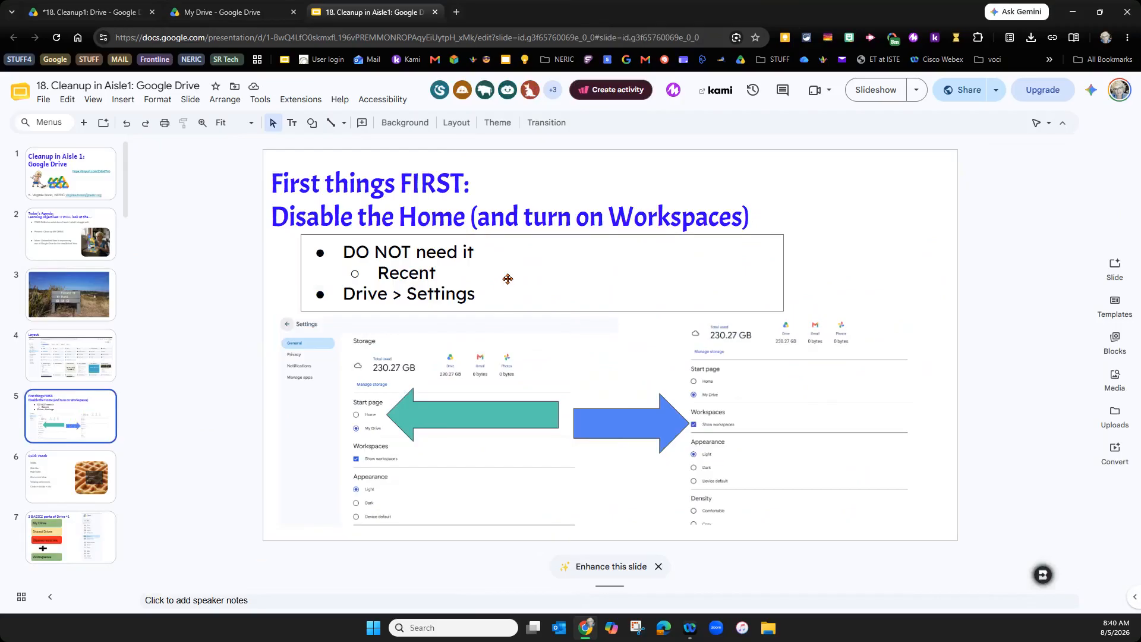
left_click(238, 12)
left_click(53, 168)
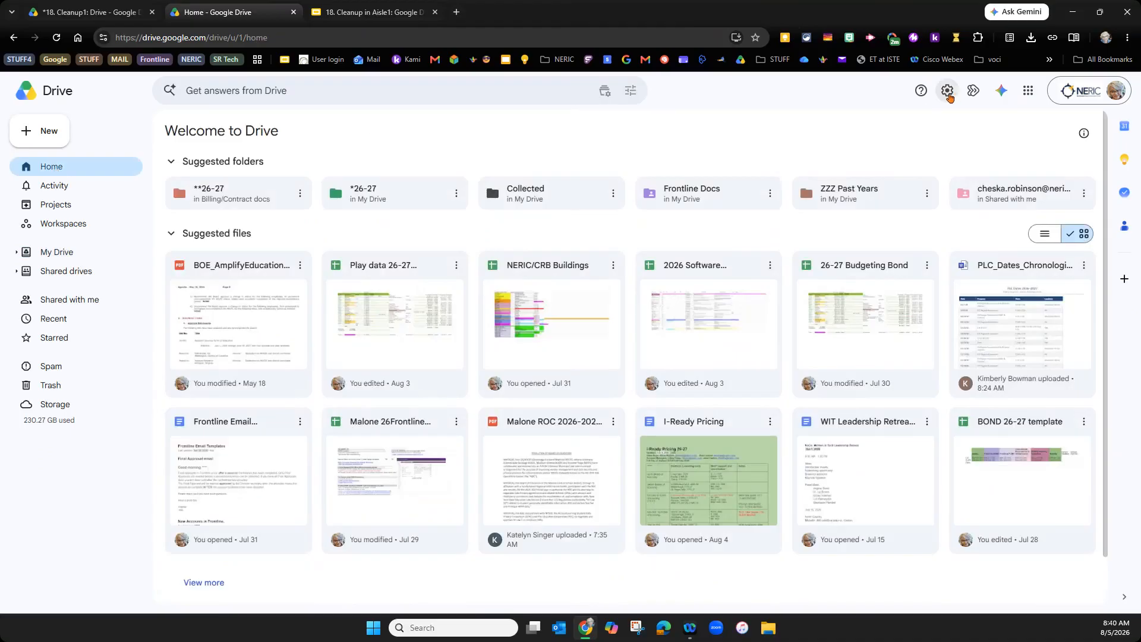
- Open Drive's General settings, leaving My Drive as the start page and Show workspaces checked
left_click(947, 93)
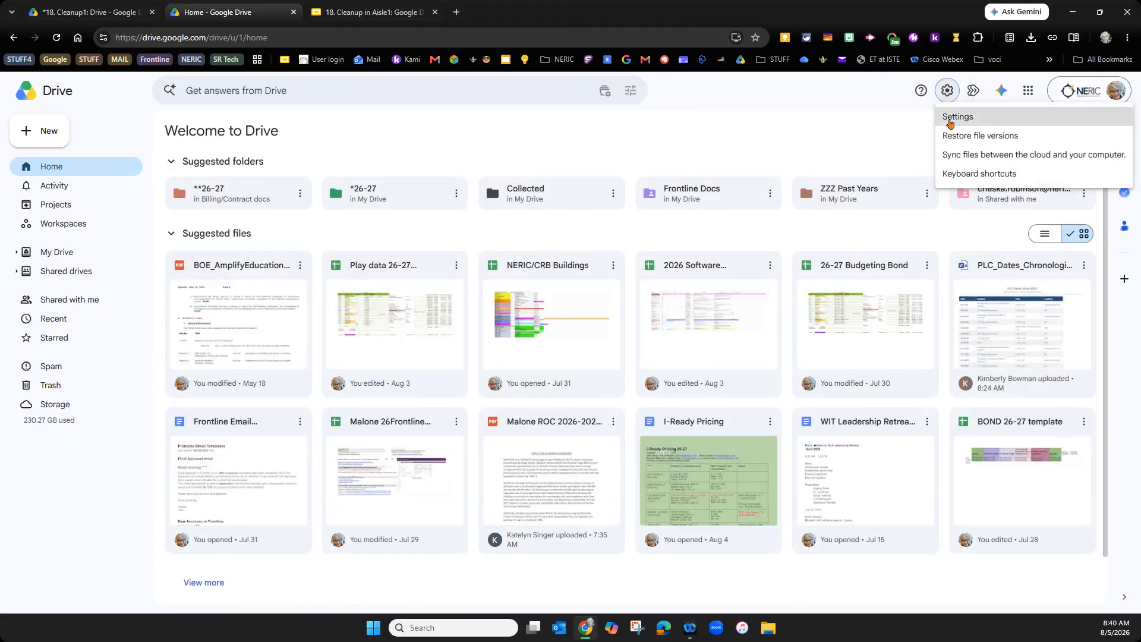
left_click(950, 120)
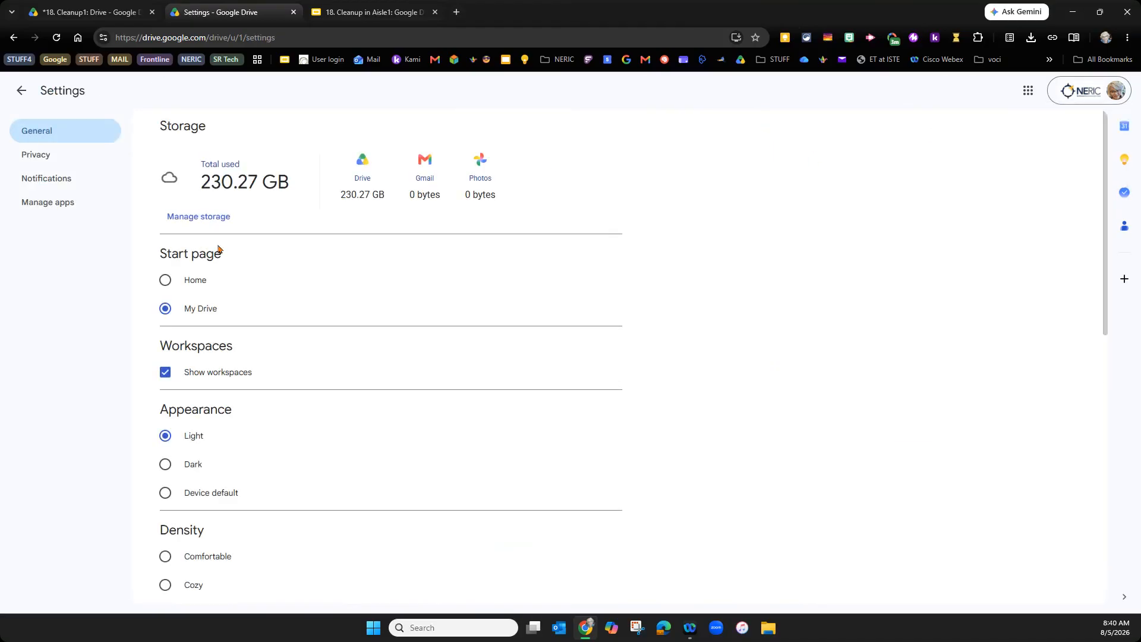
left_click(165, 280)
left_click(162, 310)
left_click(168, 377)
left_click(167, 377)
scroll(282, 453, "down", 10)
scroll(301, 305, "up", 7)
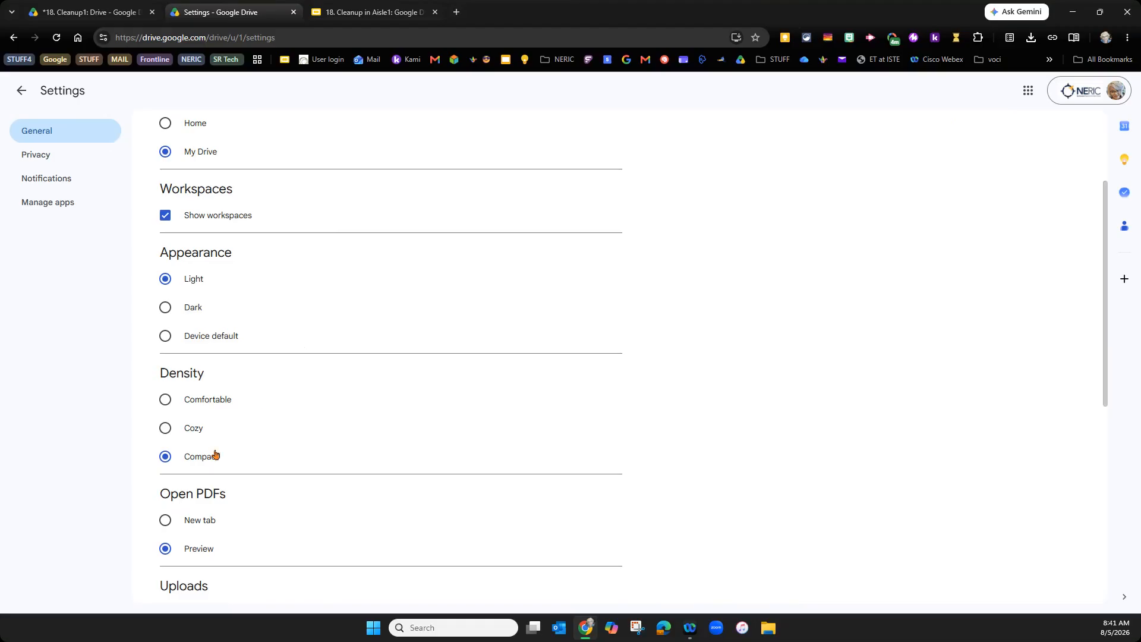
- Set the Density option on Drive's Settings page to Cozy
left_click(165, 427)
scroll(1100, 385, "down", 3)
scroll(1096, 410, "down", 4)
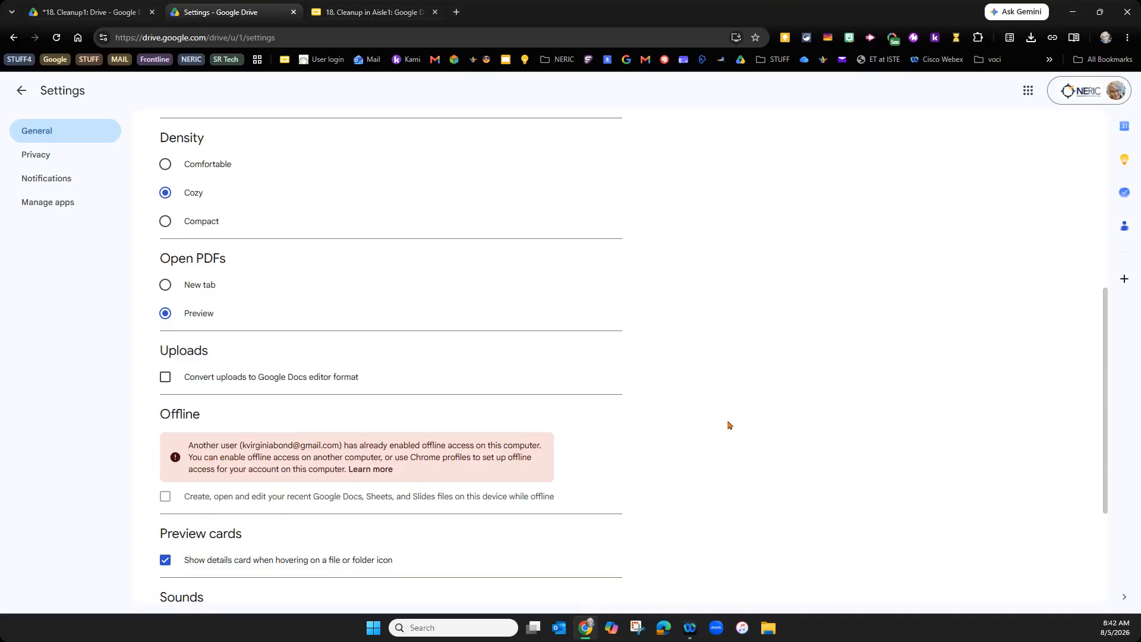
left_click_drag(1105, 313, 1049, 117)
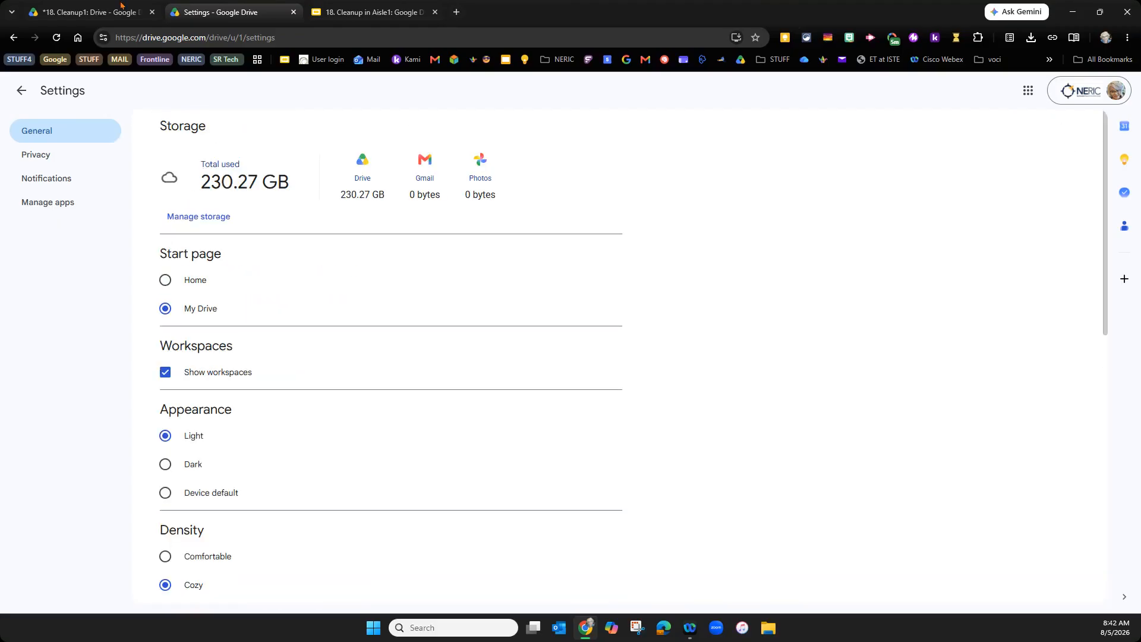
- Exit Drive settings and land on the My Drive listing, now shown in Cozy density
left_click(22, 93)
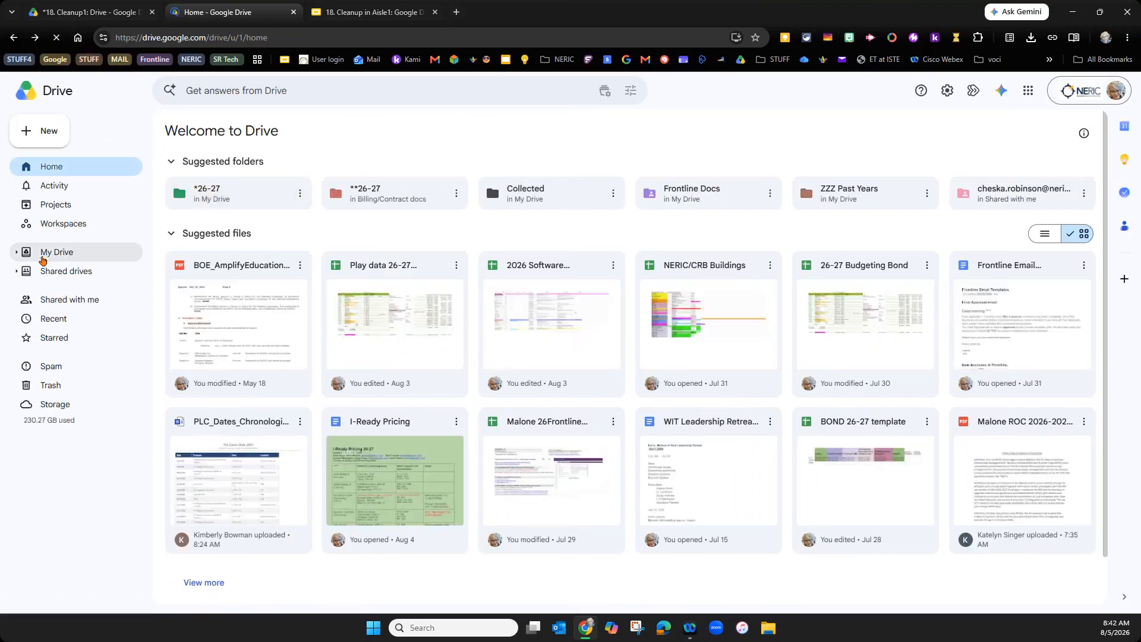
left_click(42, 256)
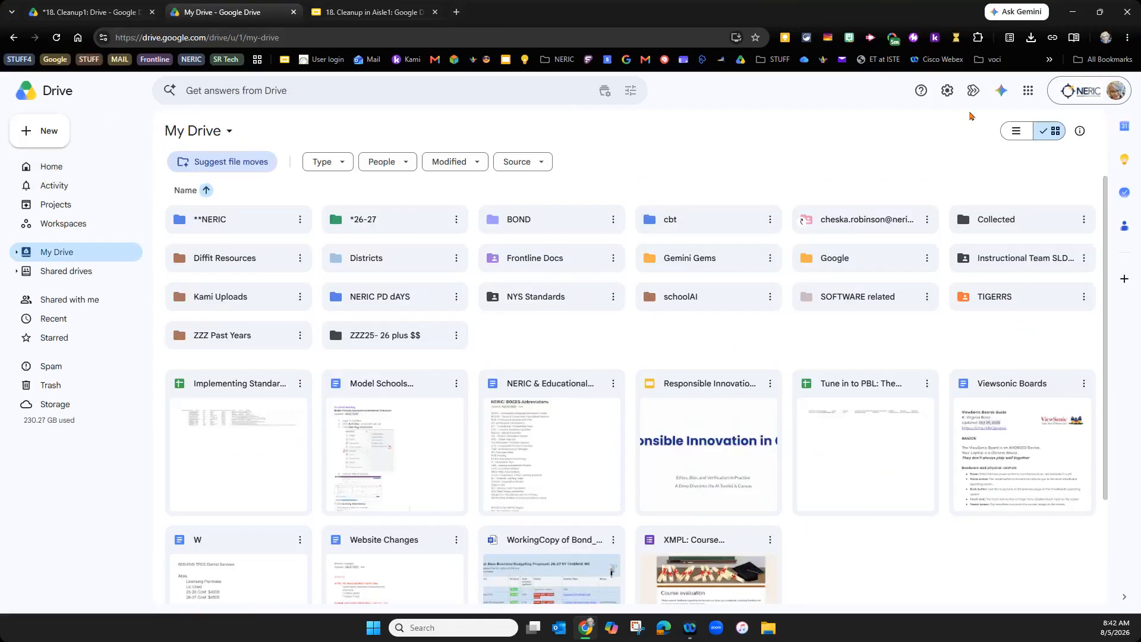
left_click(951, 90)
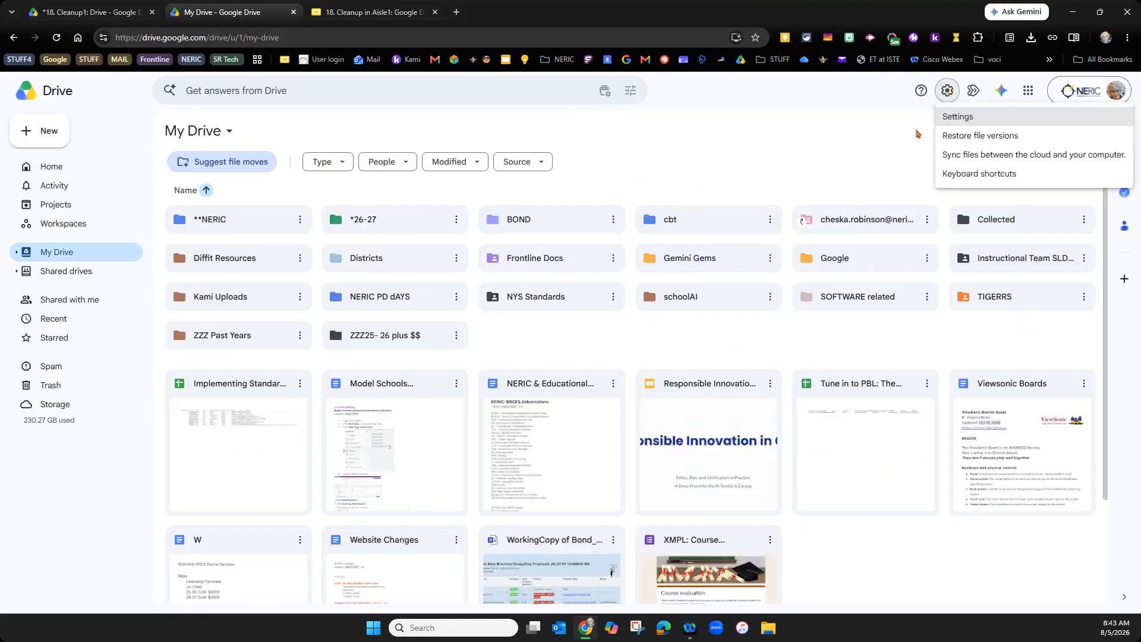
left_click(951, 117)
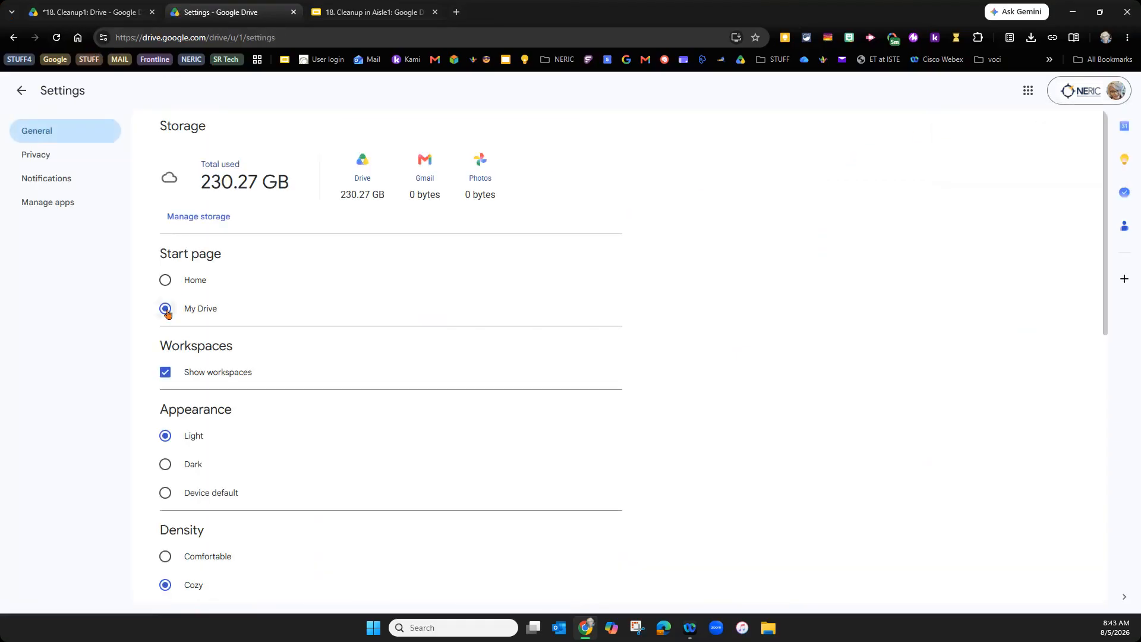
left_click(19, 92)
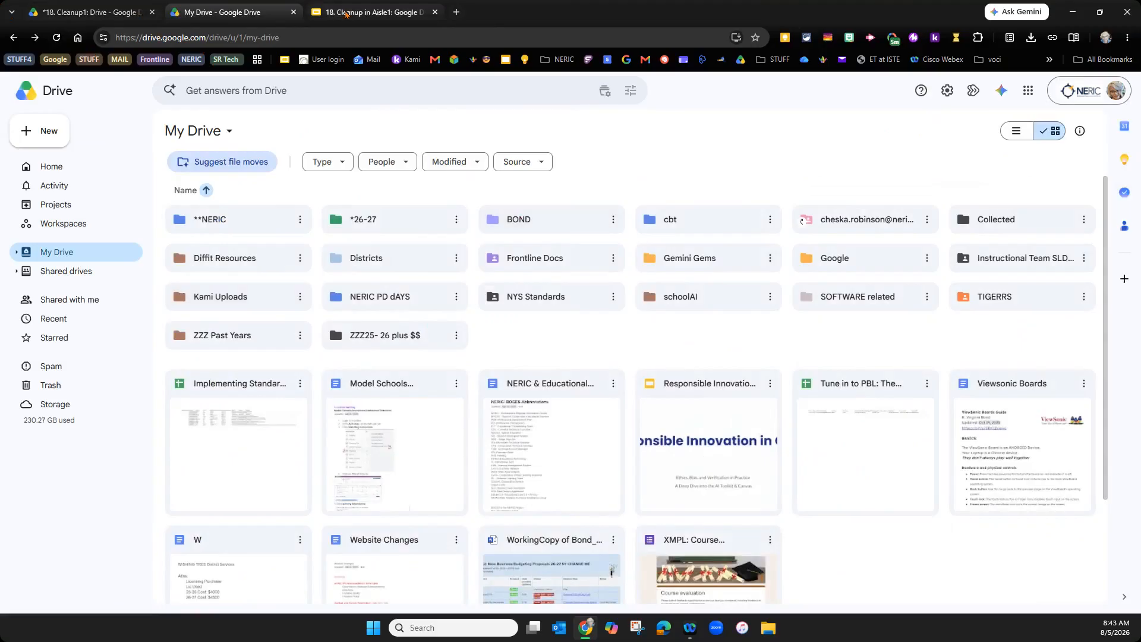
left_click(345, 13)
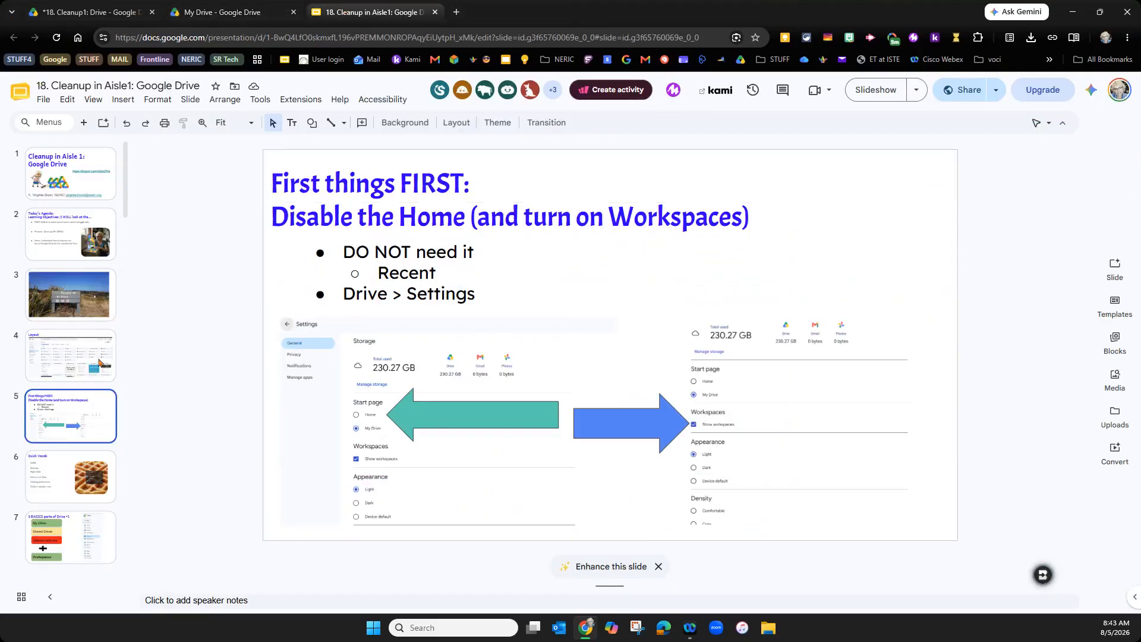
left_click(41, 469)
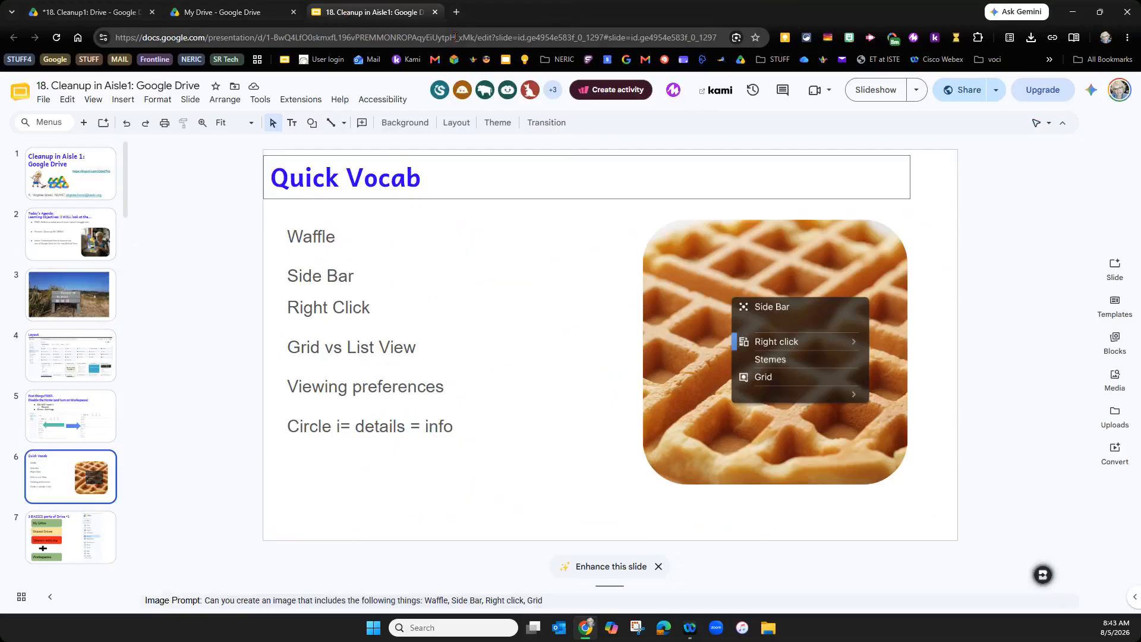
left_click(228, 14)
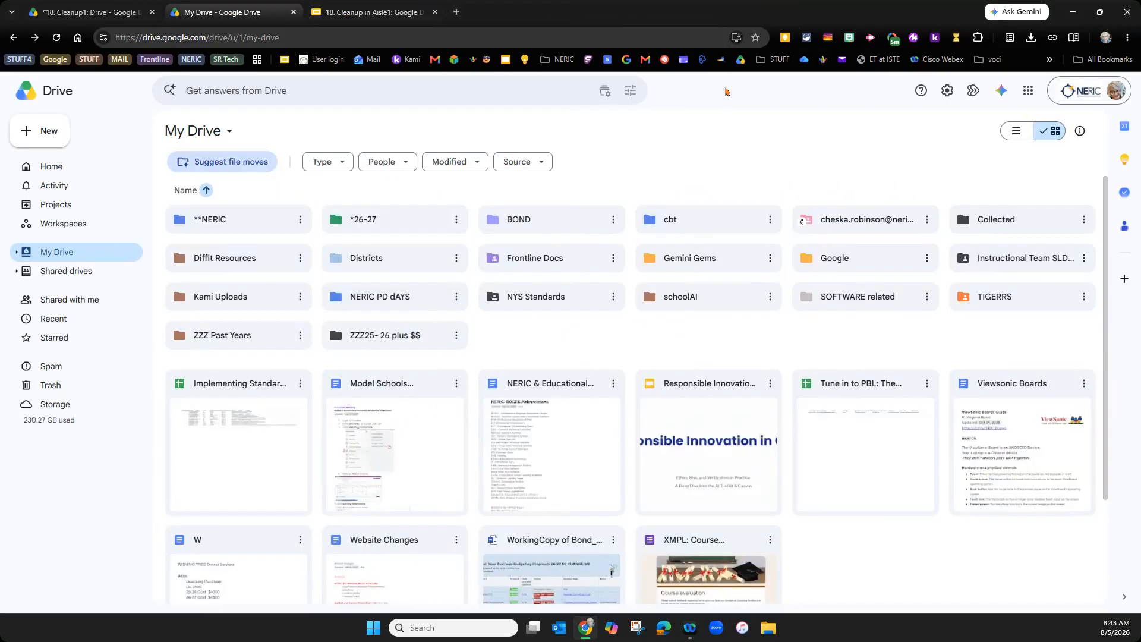
- Bring up the Google apps launcher from the My Drive page
left_click(455, 12)
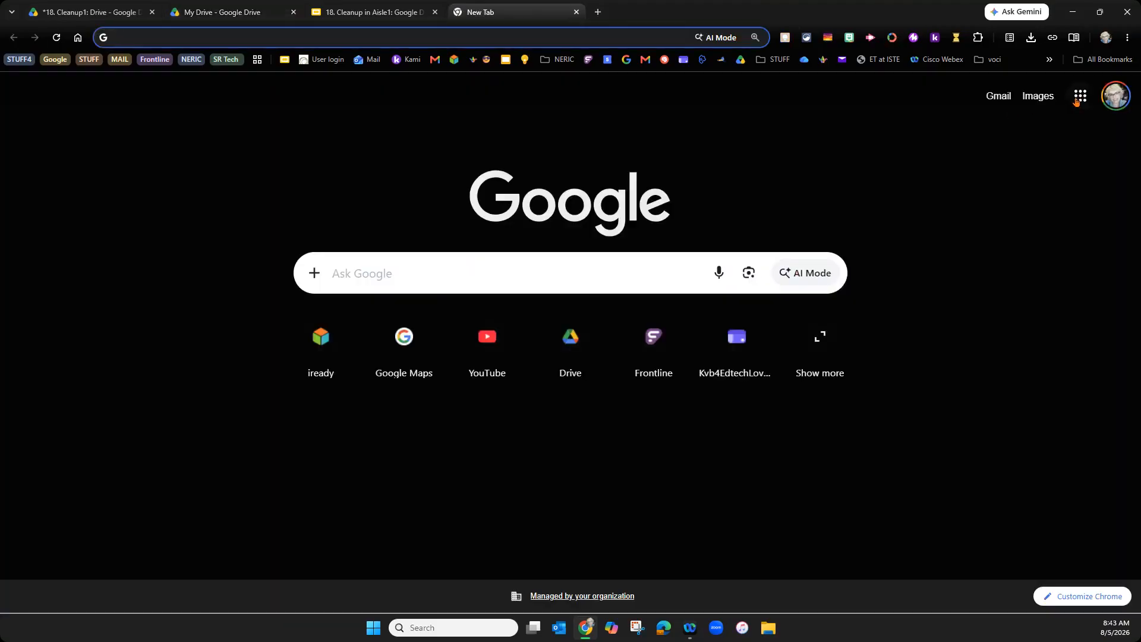
left_click(241, 12)
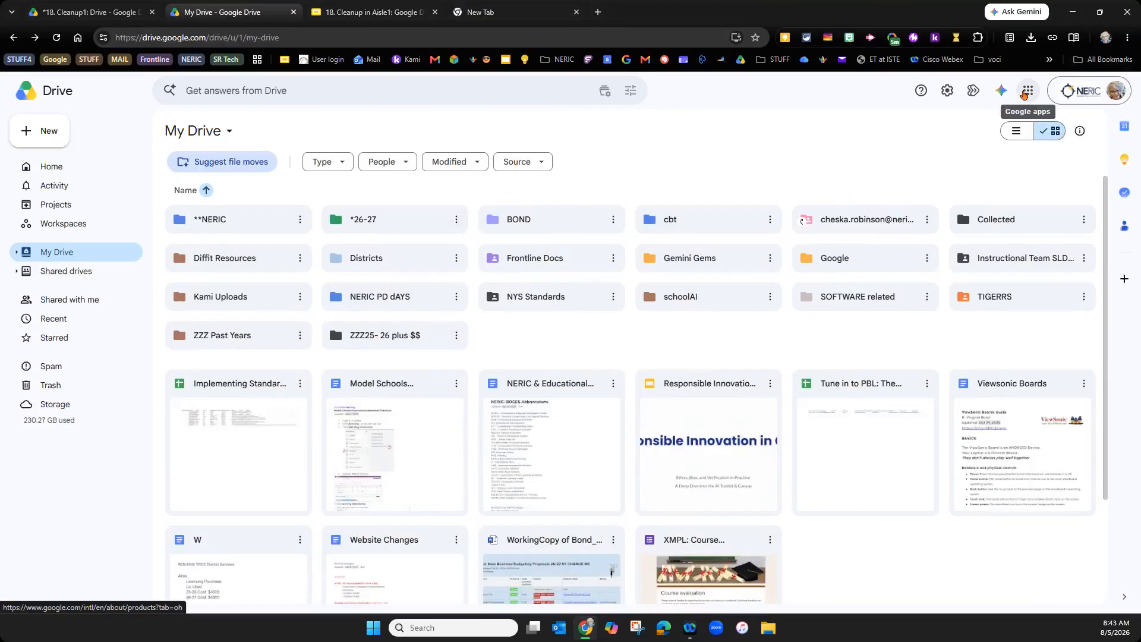
left_click(1023, 94)
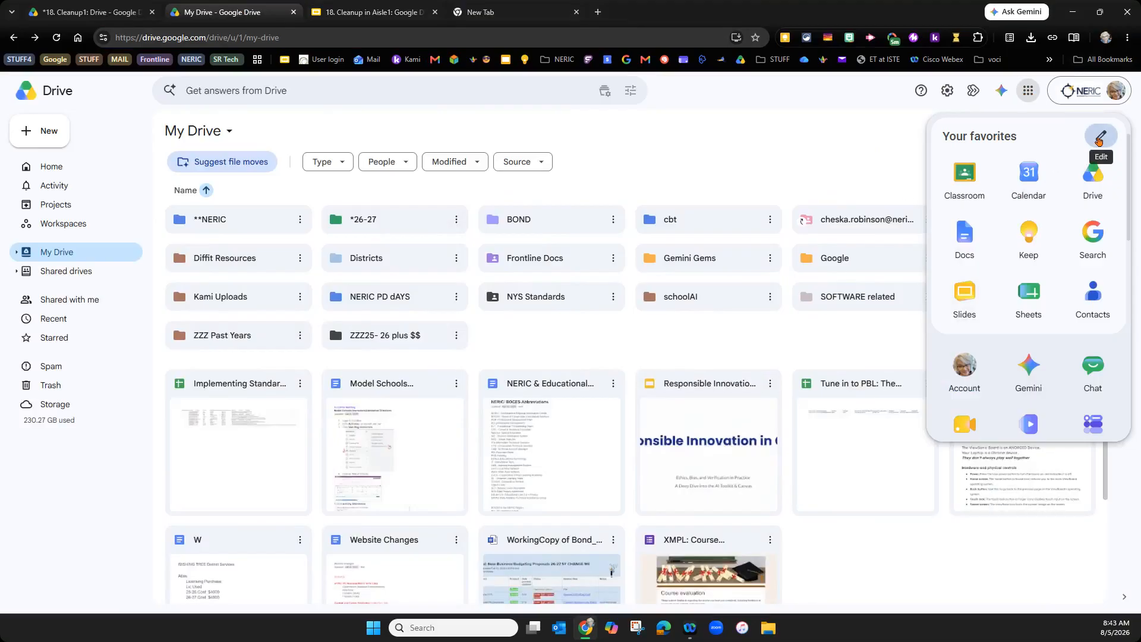
- Rearrange the favourite apps, adding Gemini beside Sheets and leaving Account in other apps
left_click(1100, 140)
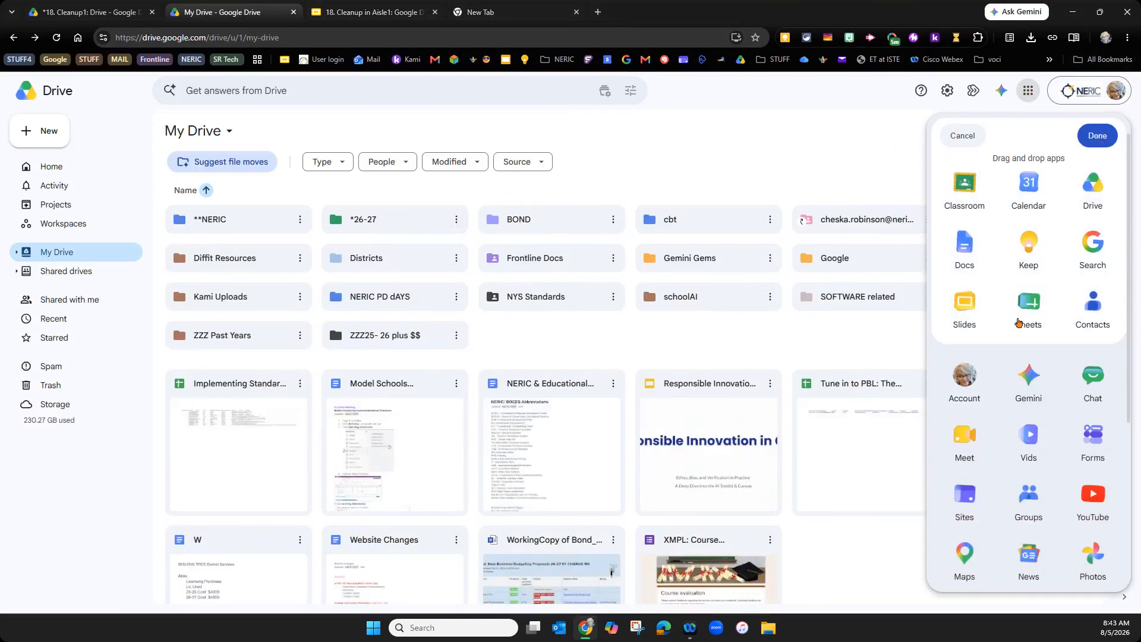
left_click_drag(964, 375, 964, 184)
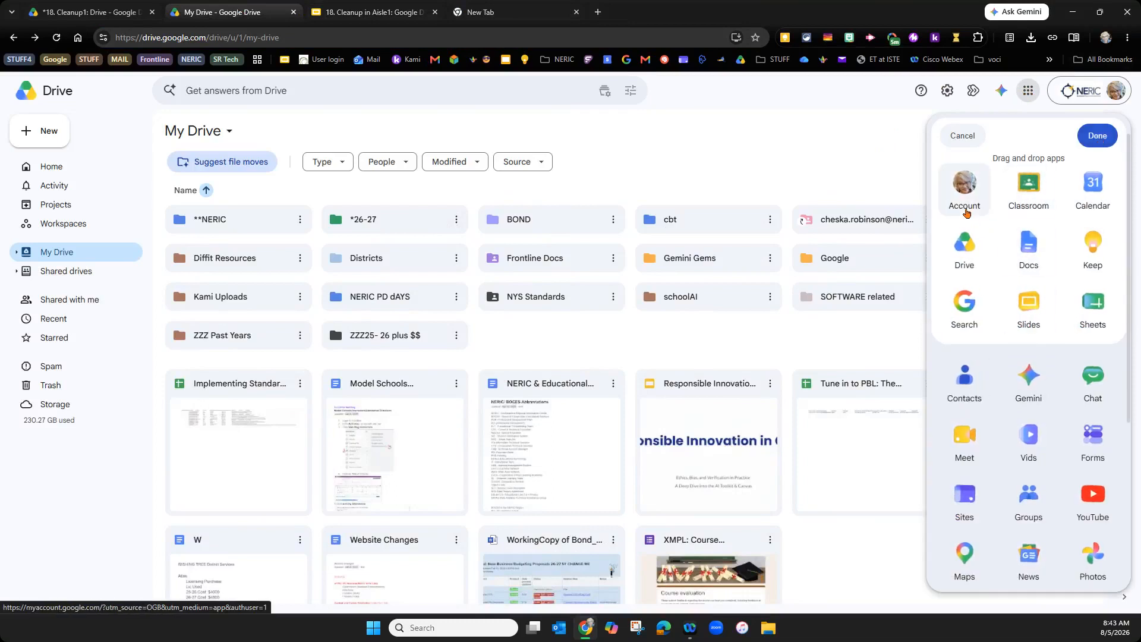
left_click_drag(964, 188, 972, 385)
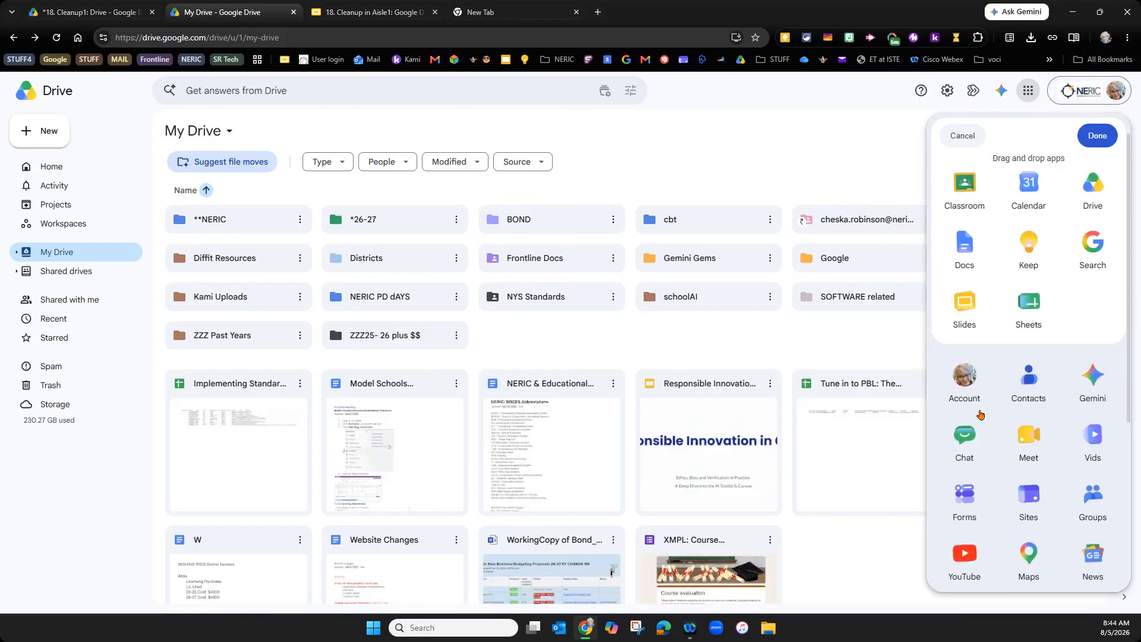
left_click_drag(1107, 415, 1091, 246)
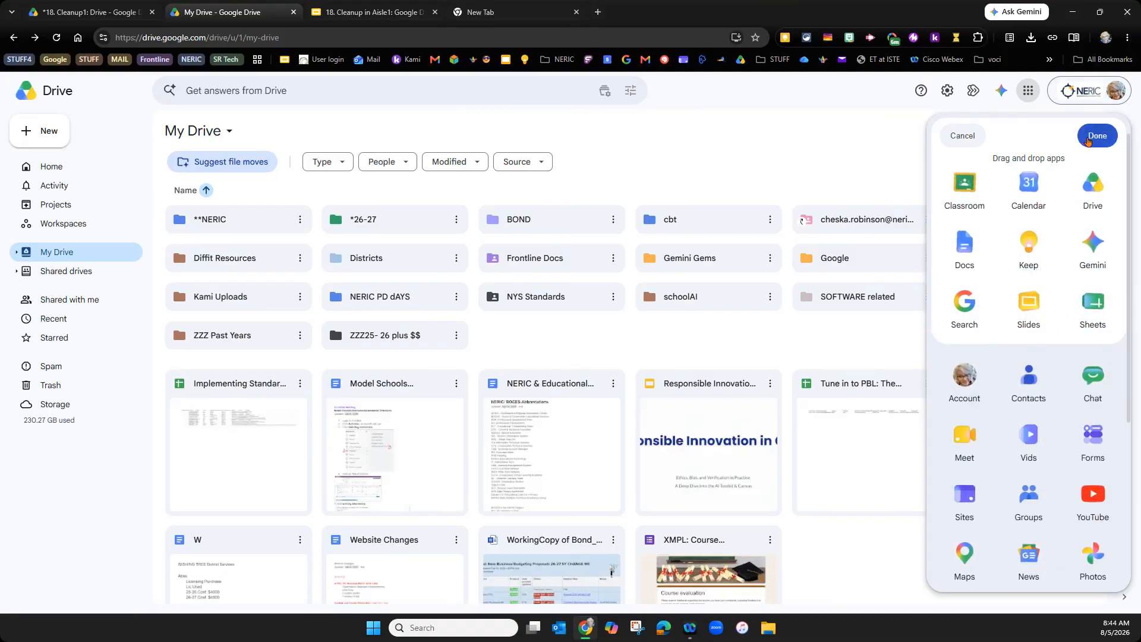
left_click(1088, 141)
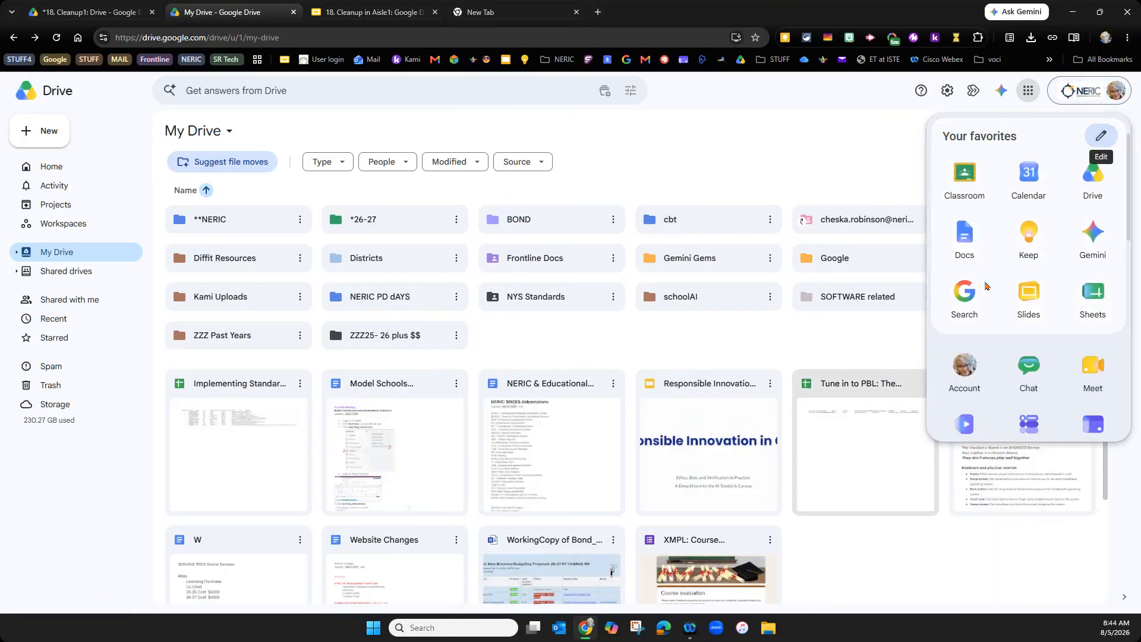
- Close the apps launcher and return to the 18. Cleanup in Aisle1 presentation's Quick Vocab slide
scroll(1041, 289, "down", 10)
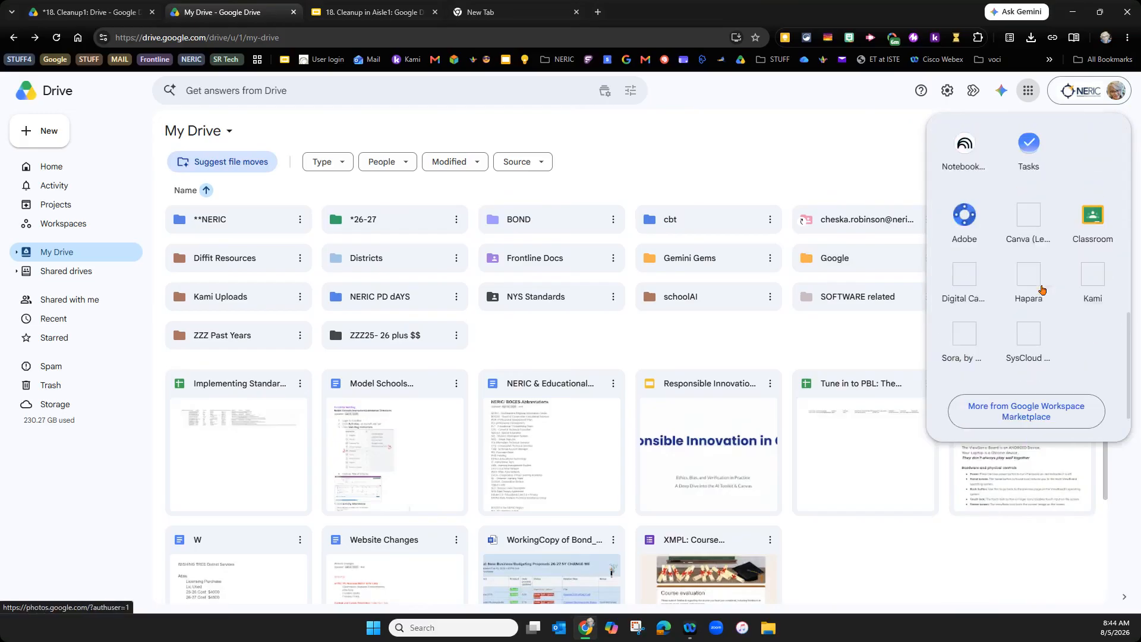
scroll(1041, 290, "up", 10)
scroll(1041, 291, "down", 5)
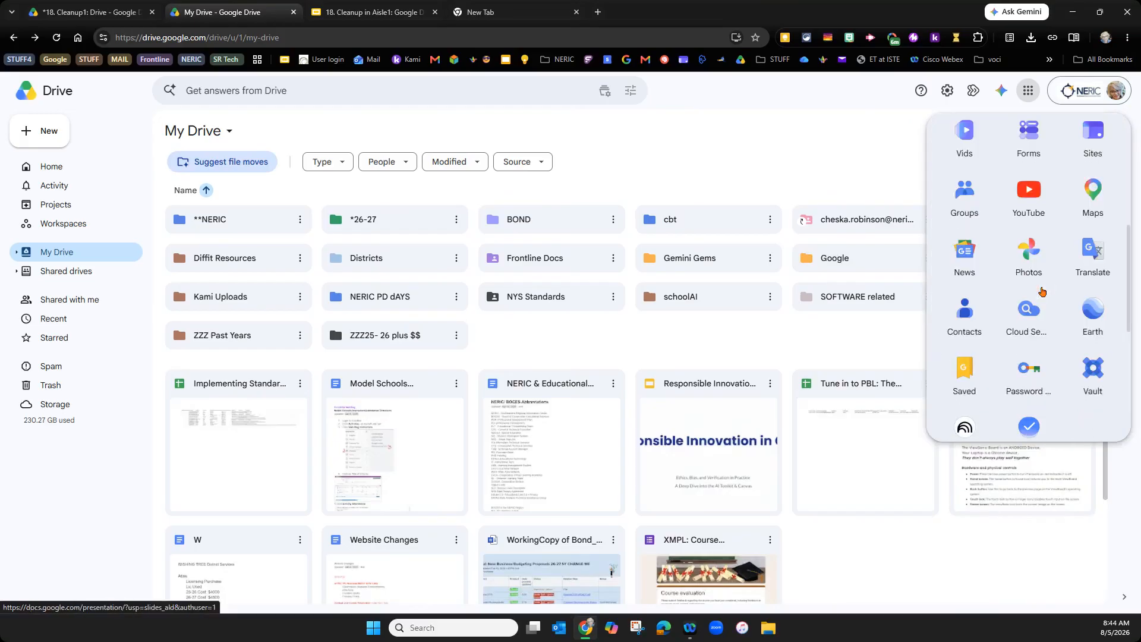
scroll(1041, 291, "down", 5)
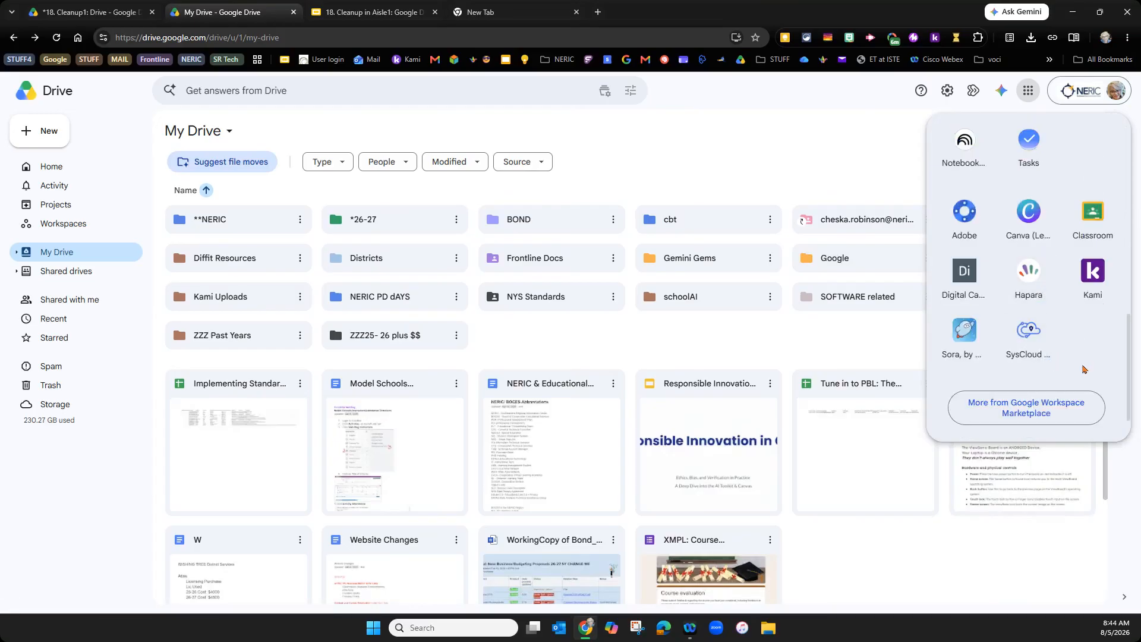
scroll(1082, 355, "up", 5)
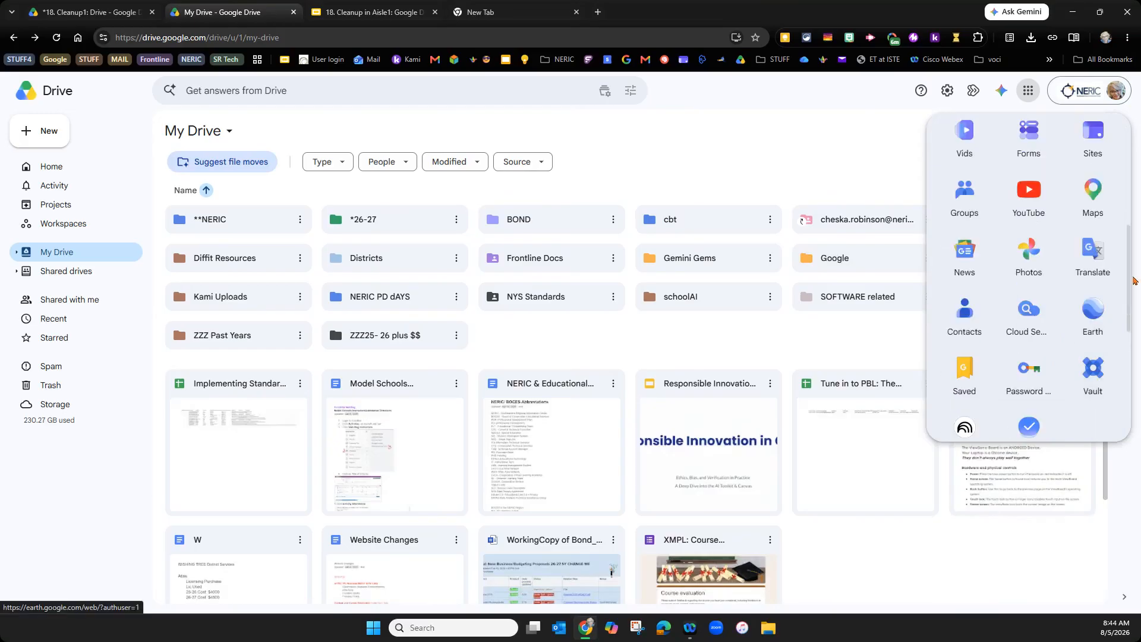
scroll(1111, 333, "down", 4)
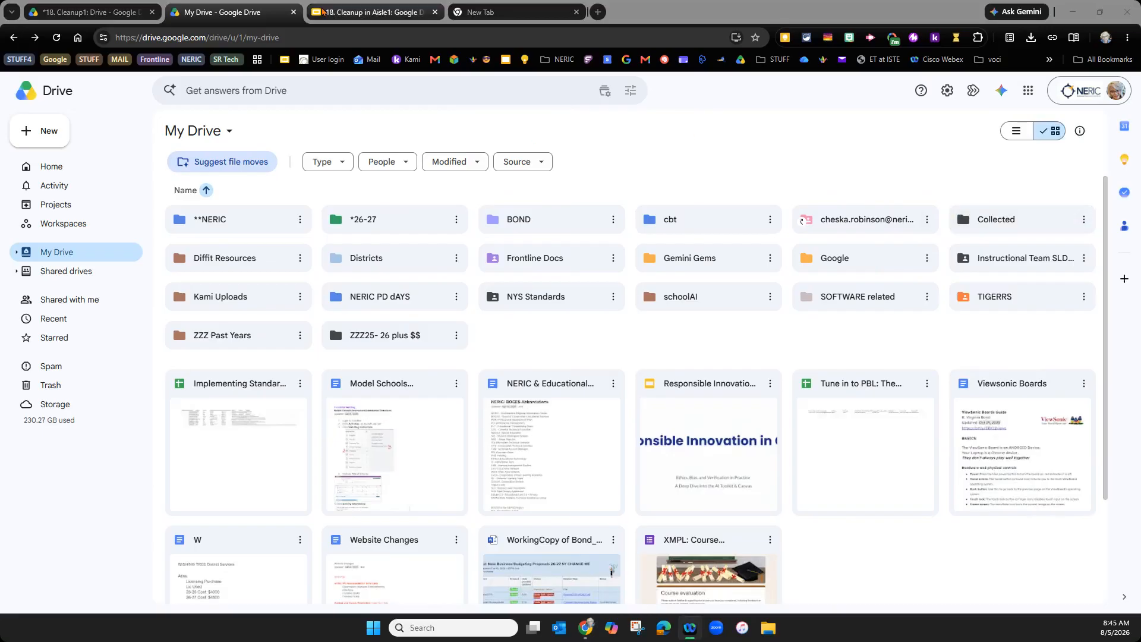
mouse_move(322, 12)
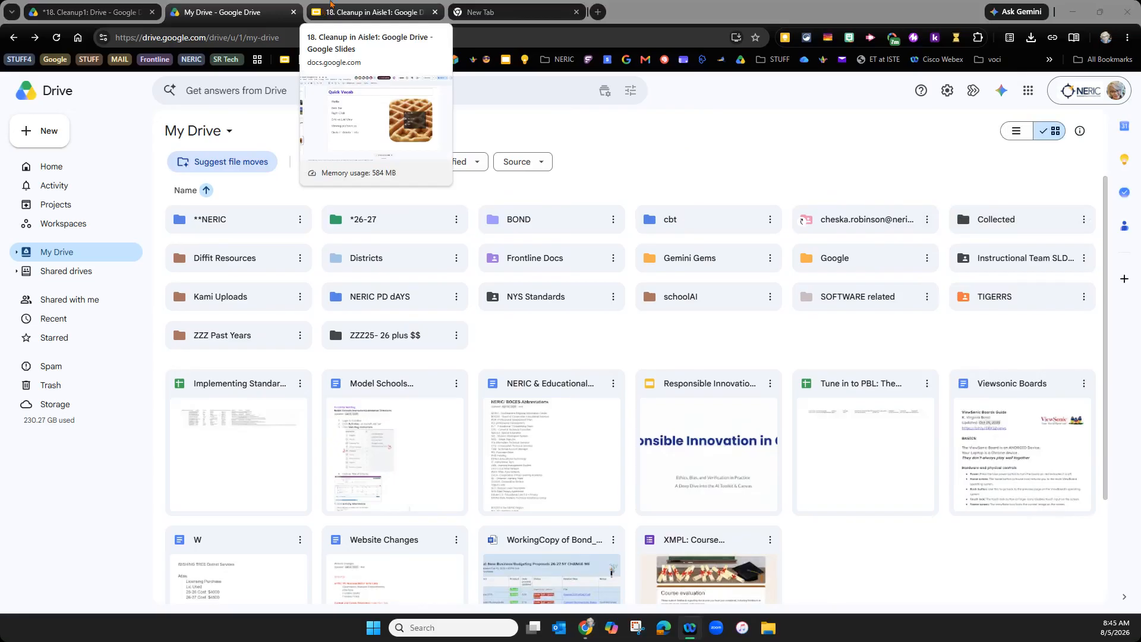
left_click(348, 12)
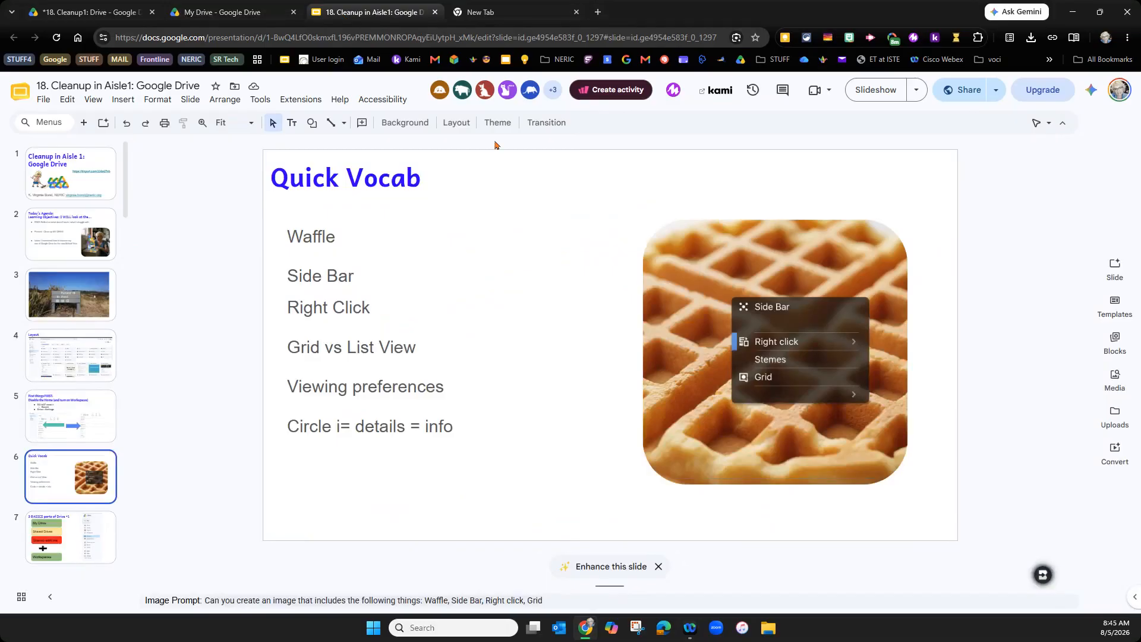
- Visit the Ask Gemini page from My Drive, then return to the My Drive listing
left_click(261, 9)
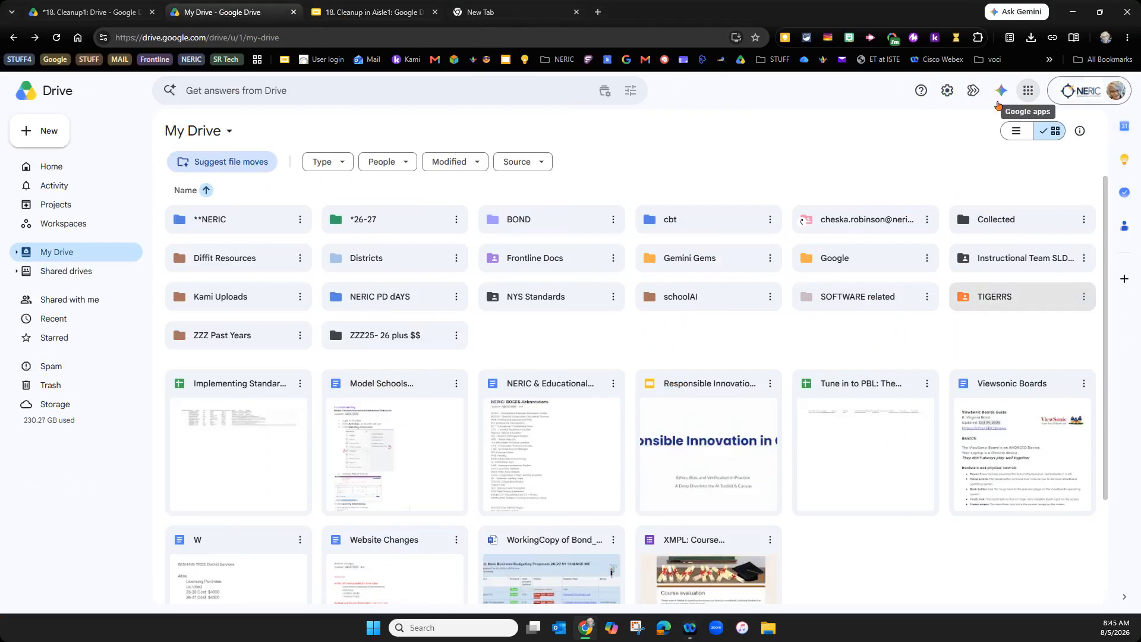
left_click(1001, 92)
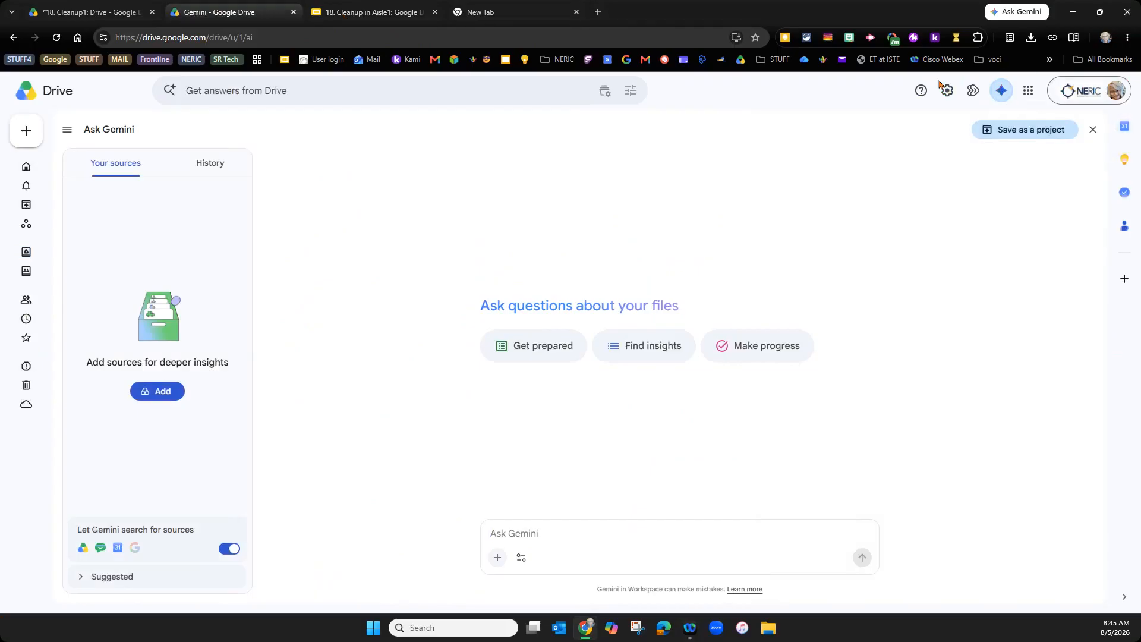
left_click(46, 92)
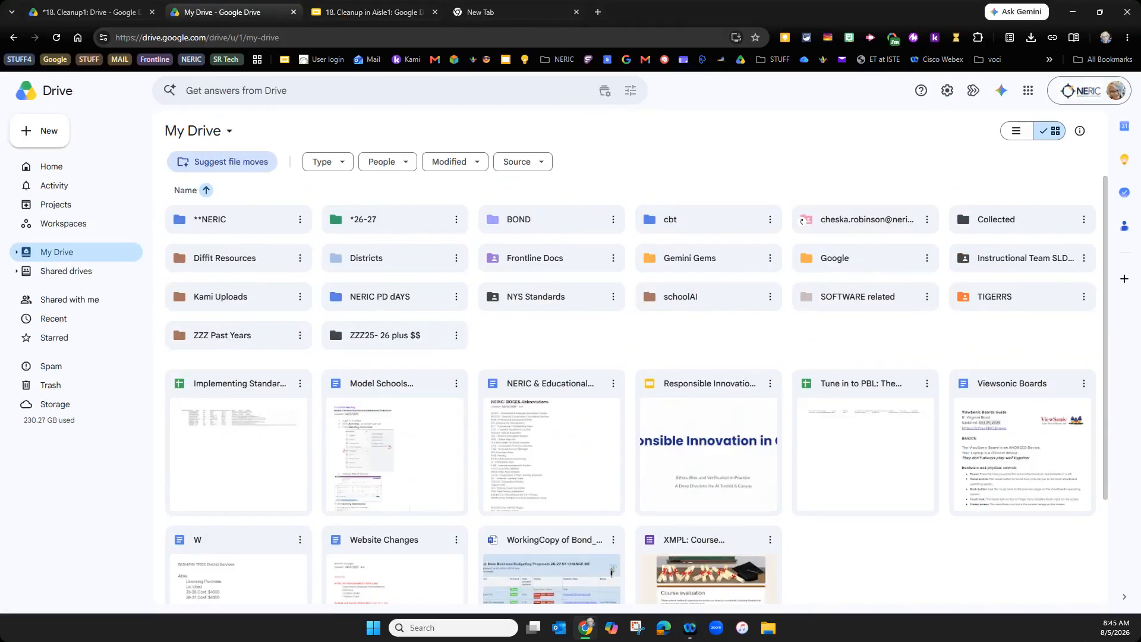
- From the presentation, return to My Drive and view the right-click create-new menu
left_click(368, 12)
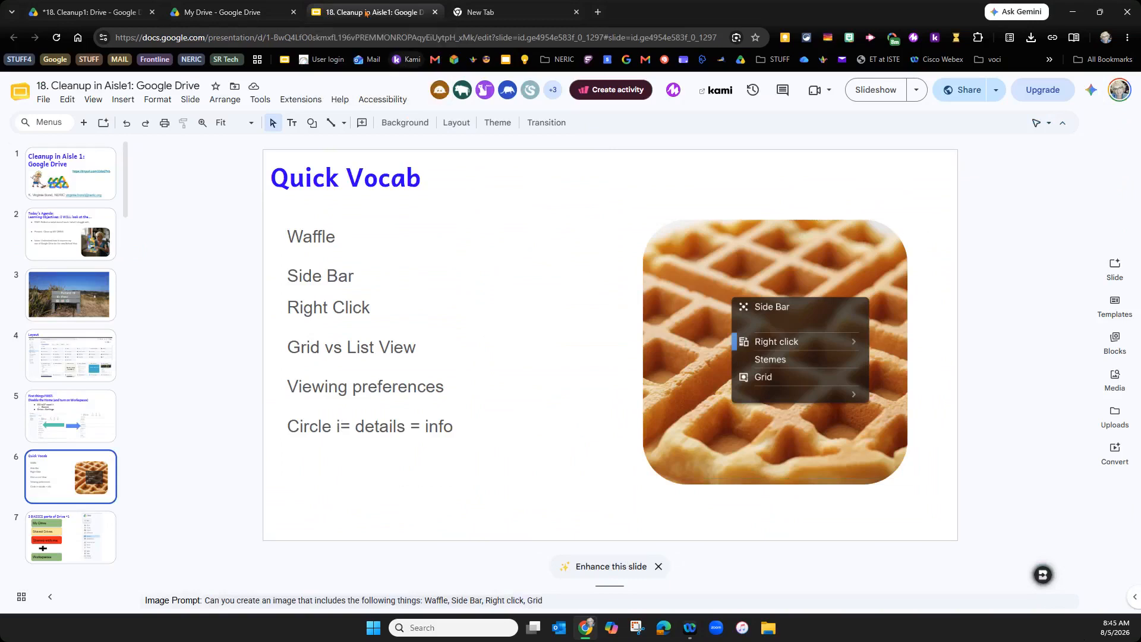
left_click(233, 13)
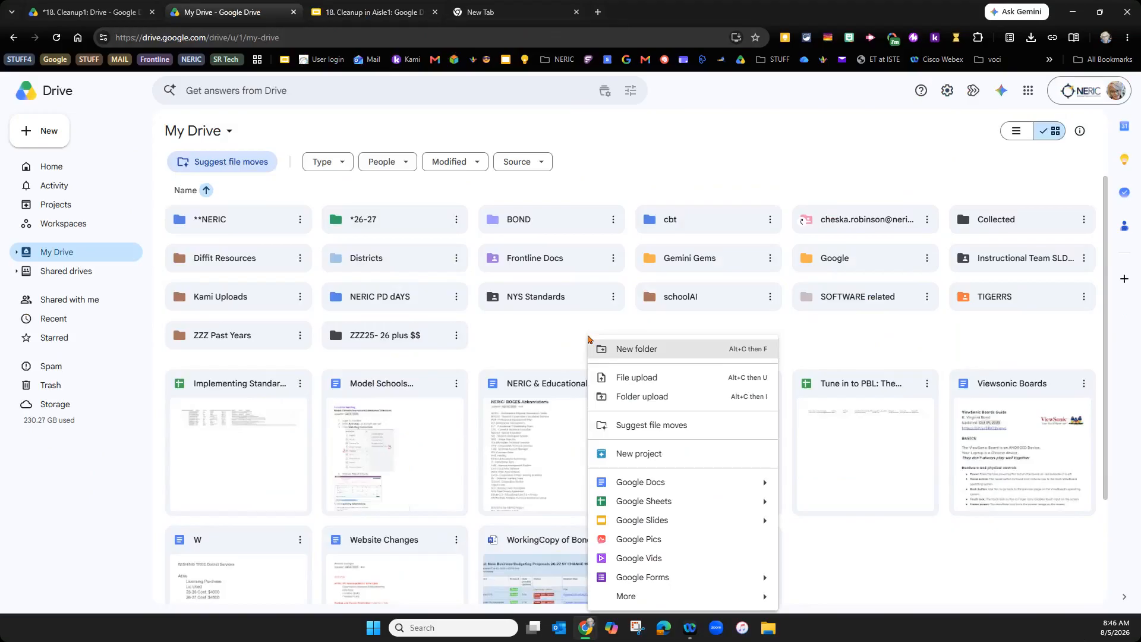
right_click(866, 342)
left_click(663, 345)
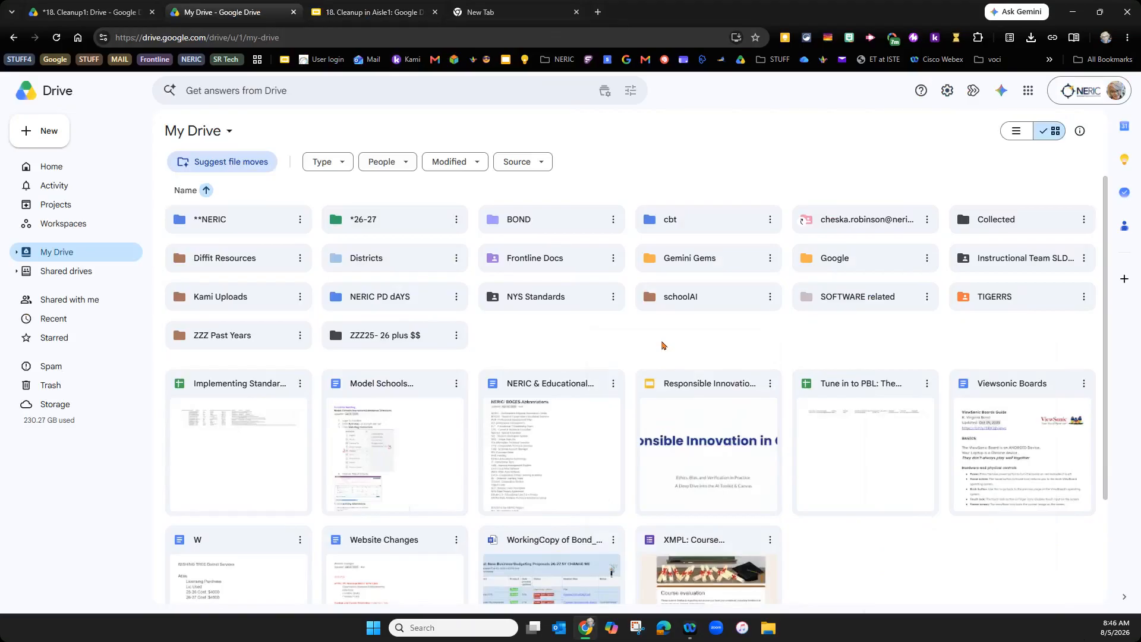
- Review the New button's item types and the My Drive dropdown options
left_click(53, 131)
left_click(244, 141)
left_click(225, 133)
left_click(226, 136)
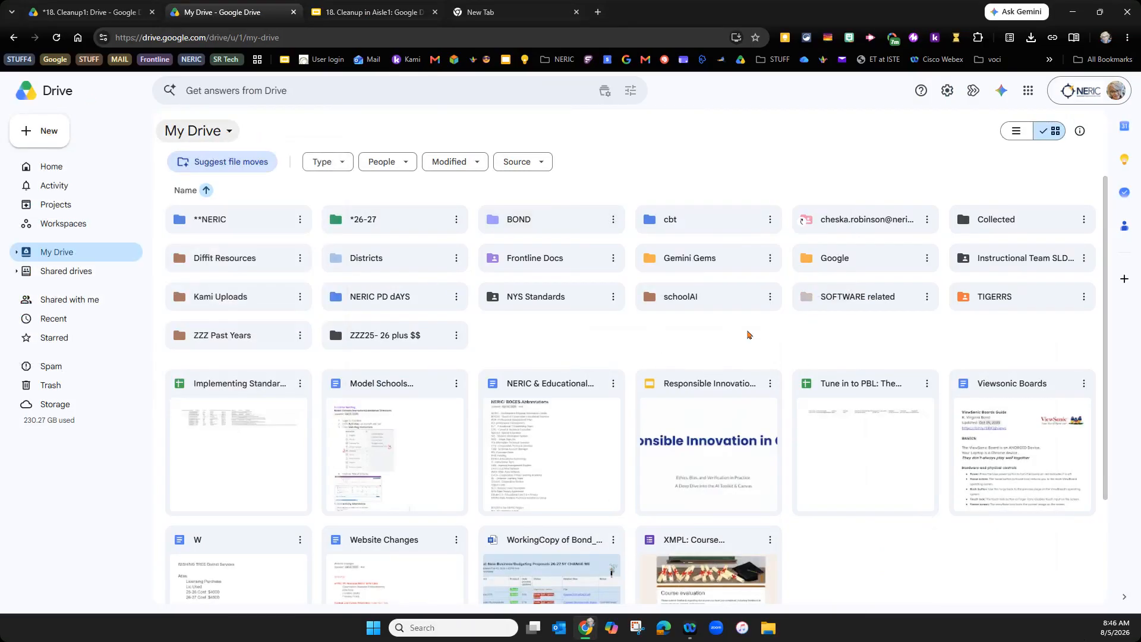
- Reopen the right-click create-new menu, then go back to the 18. Cleanup in Aisle1 presentation
right_click(747, 335)
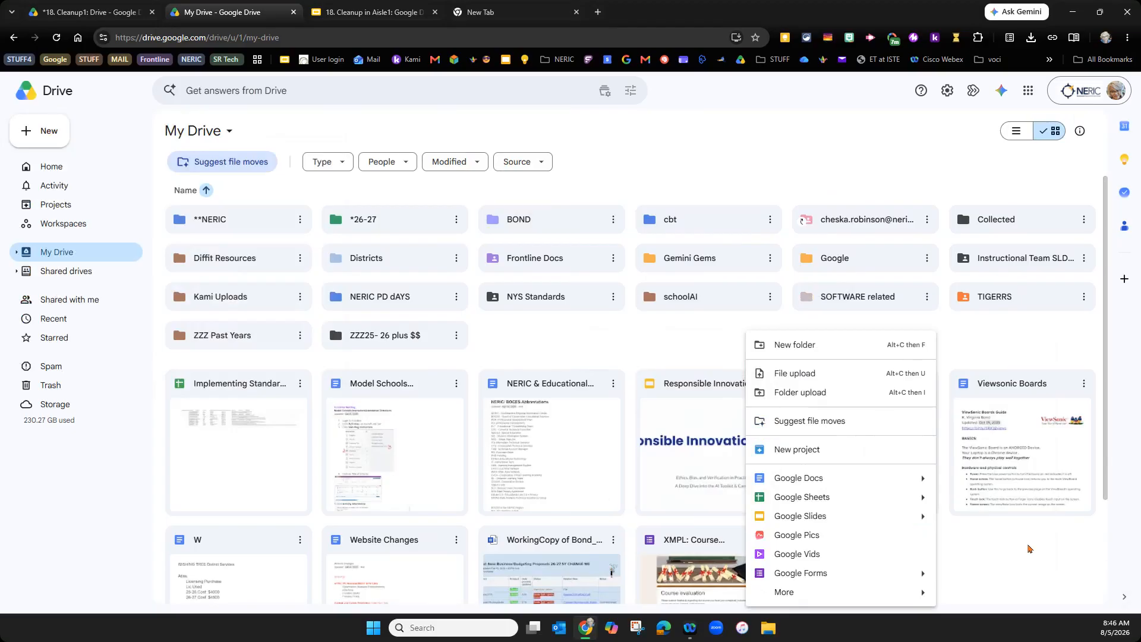
left_click(593, 349)
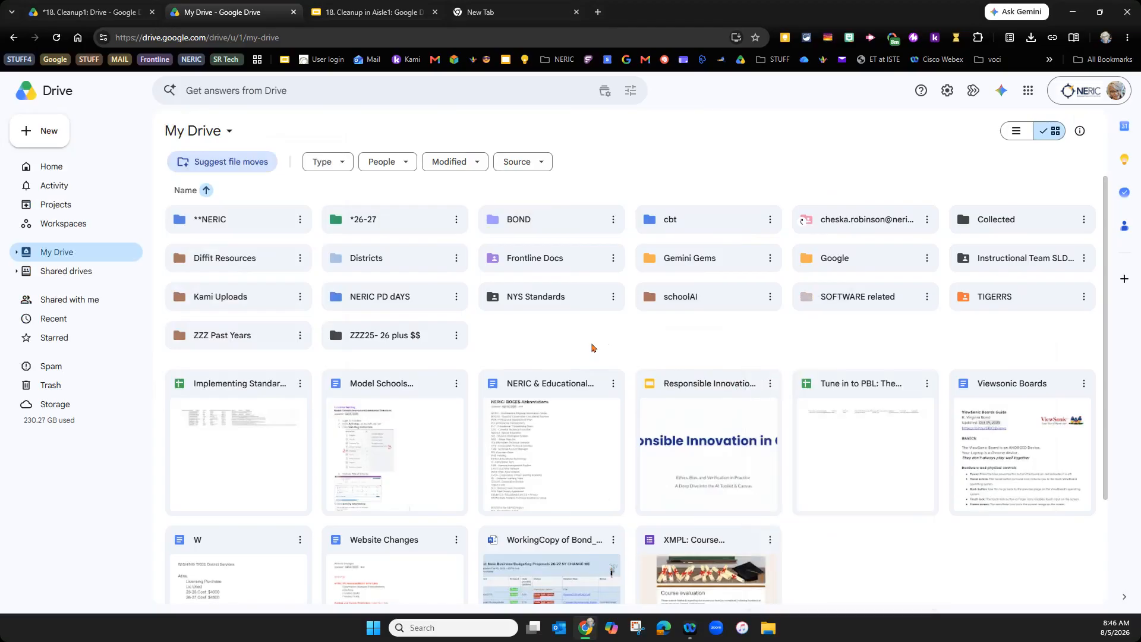
right_click(592, 346)
left_click(521, 344)
left_click(334, 8)
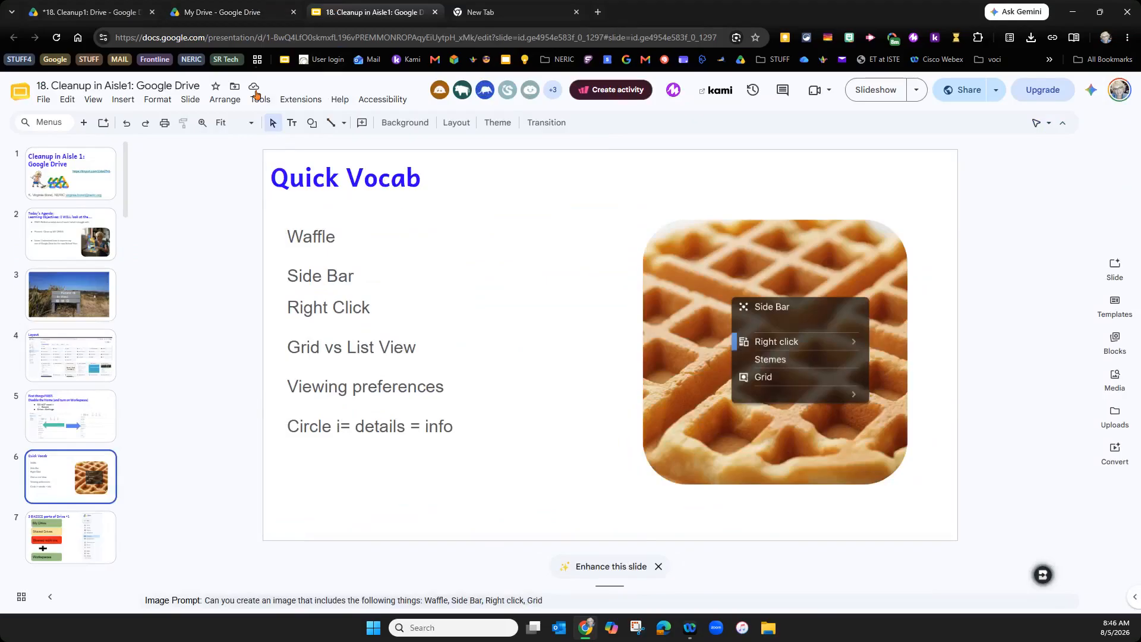
- Switch My Drive to the detailed list layout, scroll it, then restore the grid layout
left_click(219, 15)
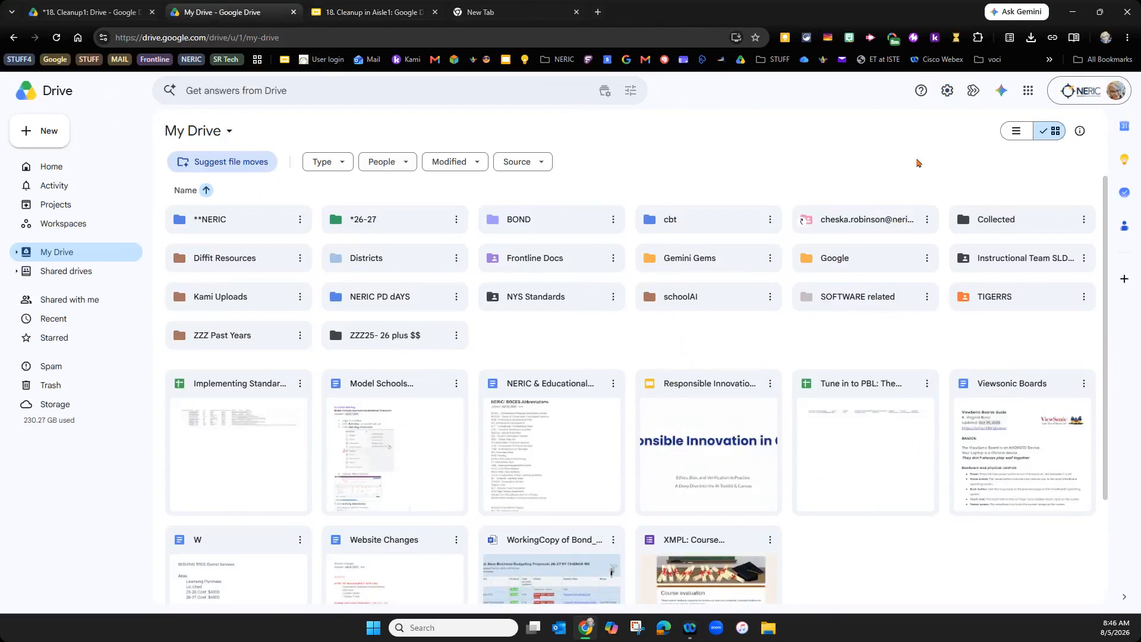
left_click(1015, 132)
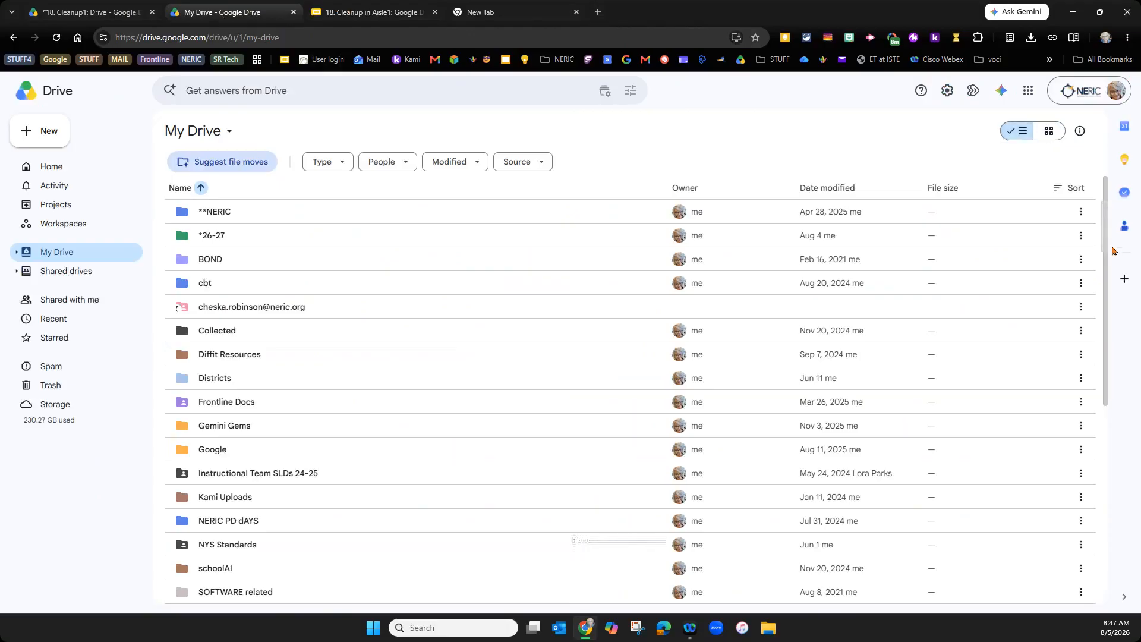
left_click_drag(1104, 272, 1070, 174)
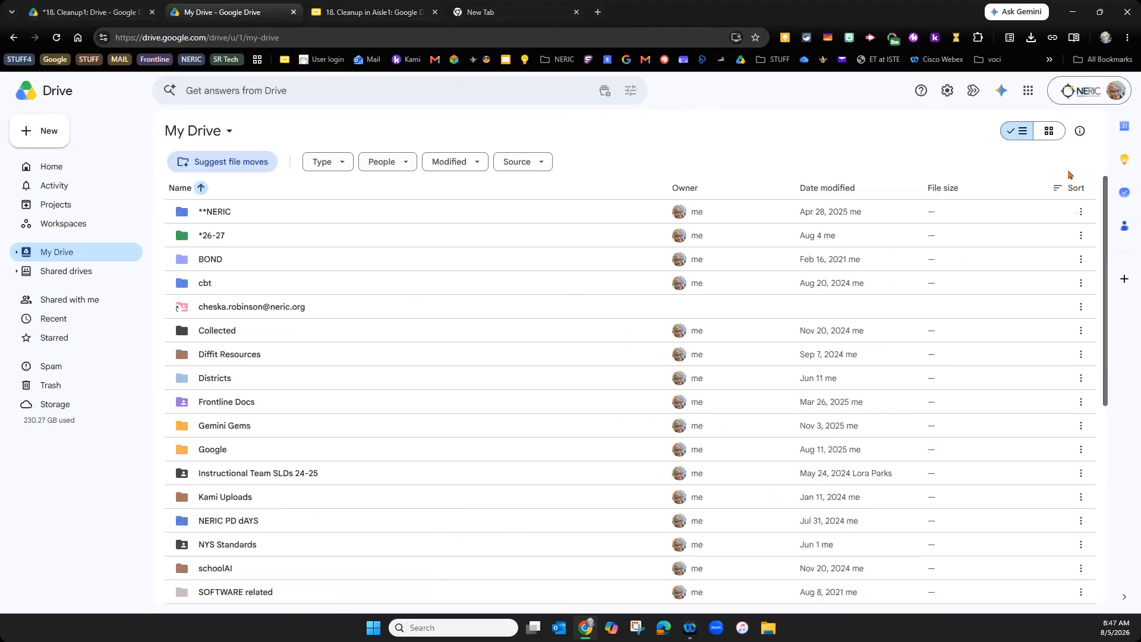
left_click(1050, 136)
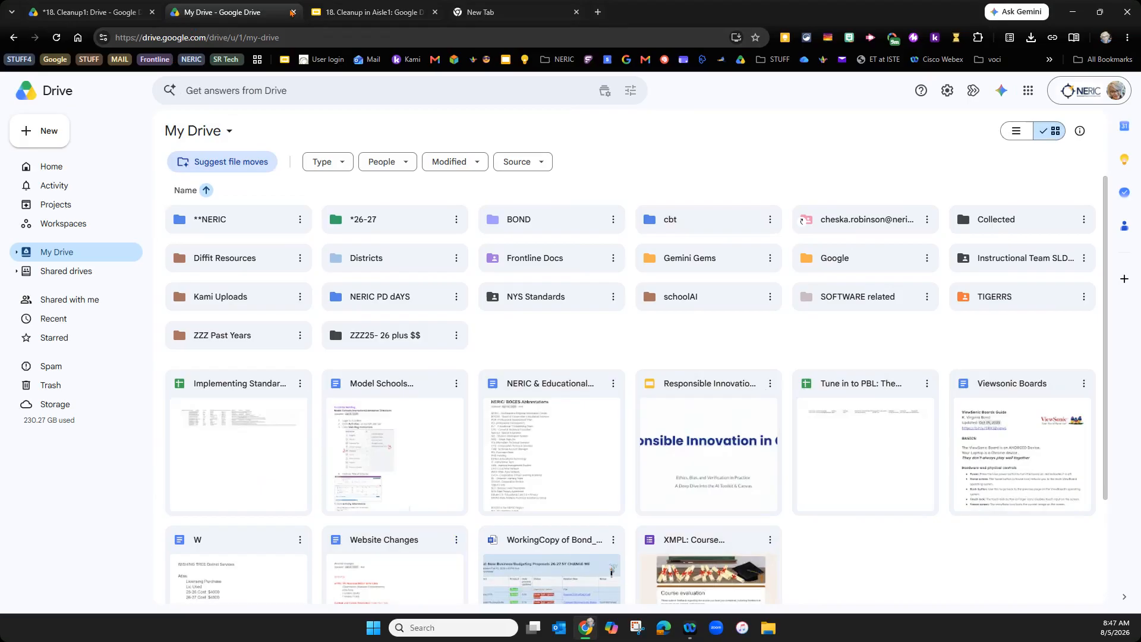
- In My Drive's Name sort options, try mixing folders with files, then set Folders to On top
left_click(368, 14)
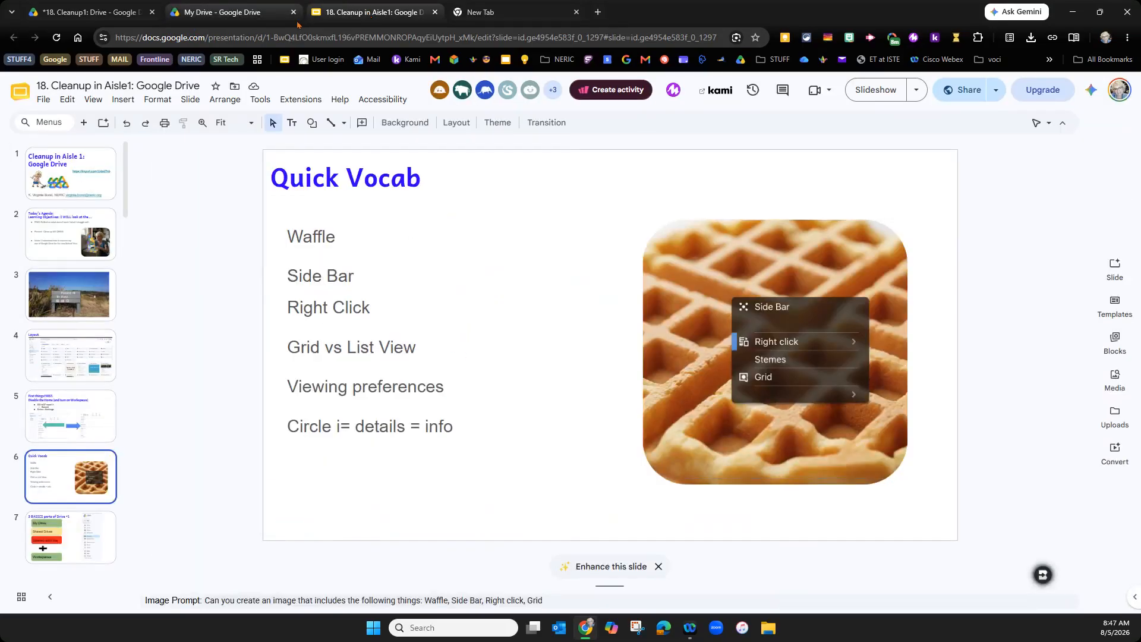
left_click(211, 12)
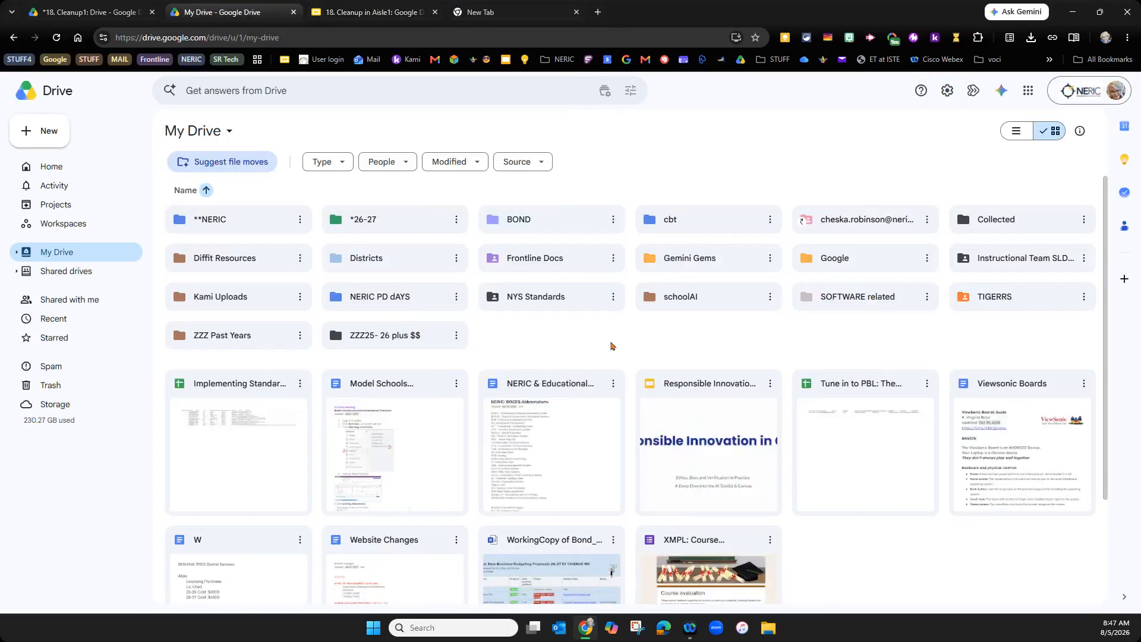
left_click(186, 190)
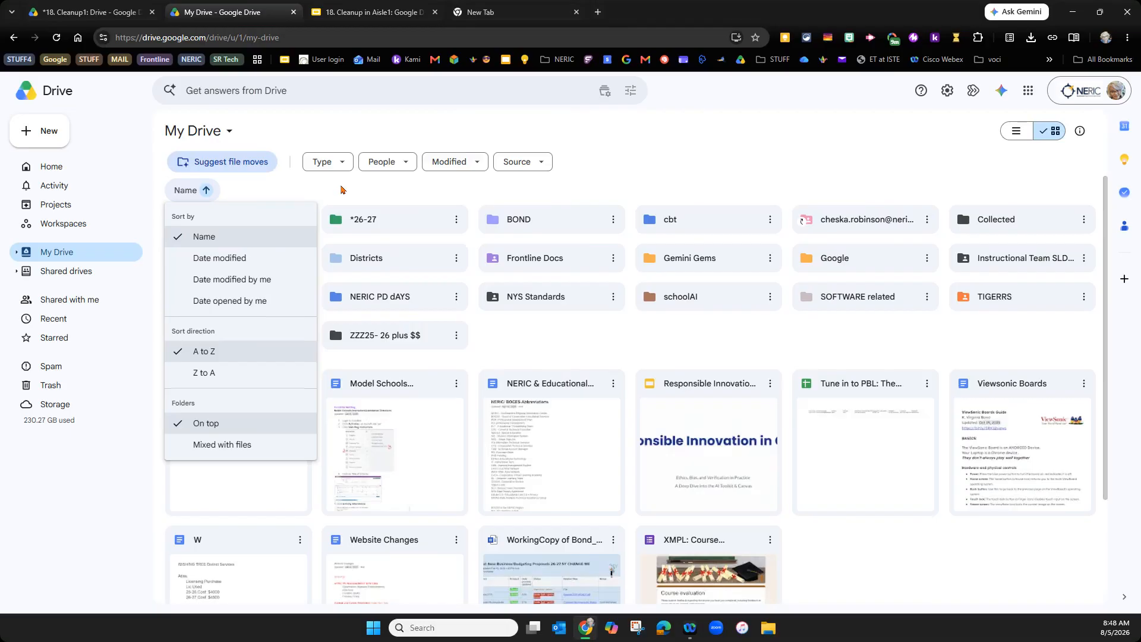
left_click(214, 445)
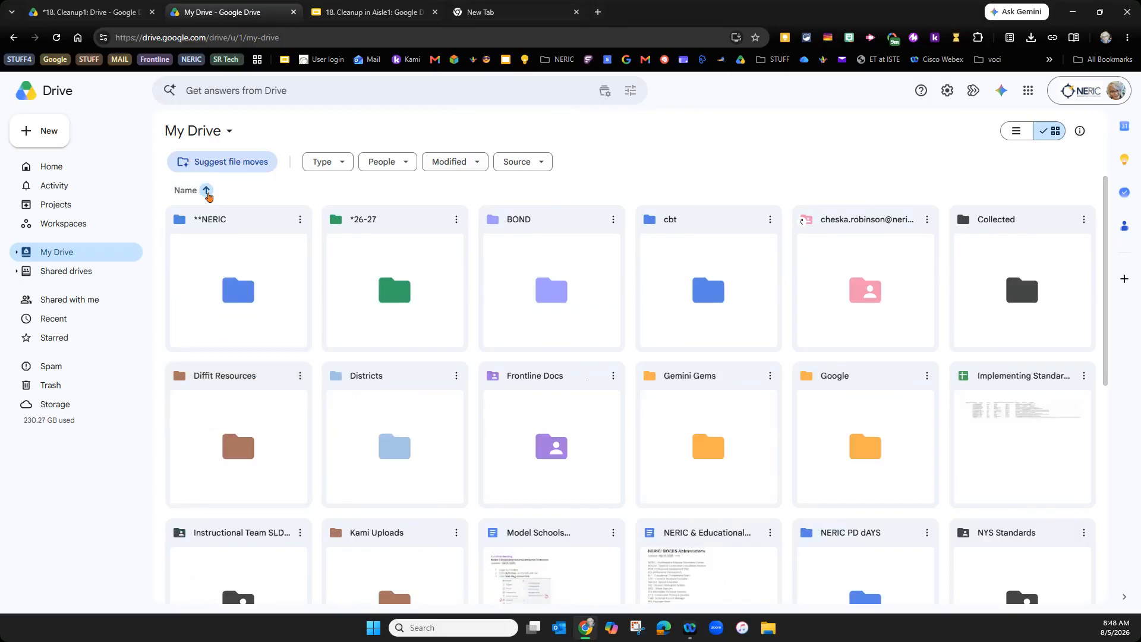
left_click(207, 196)
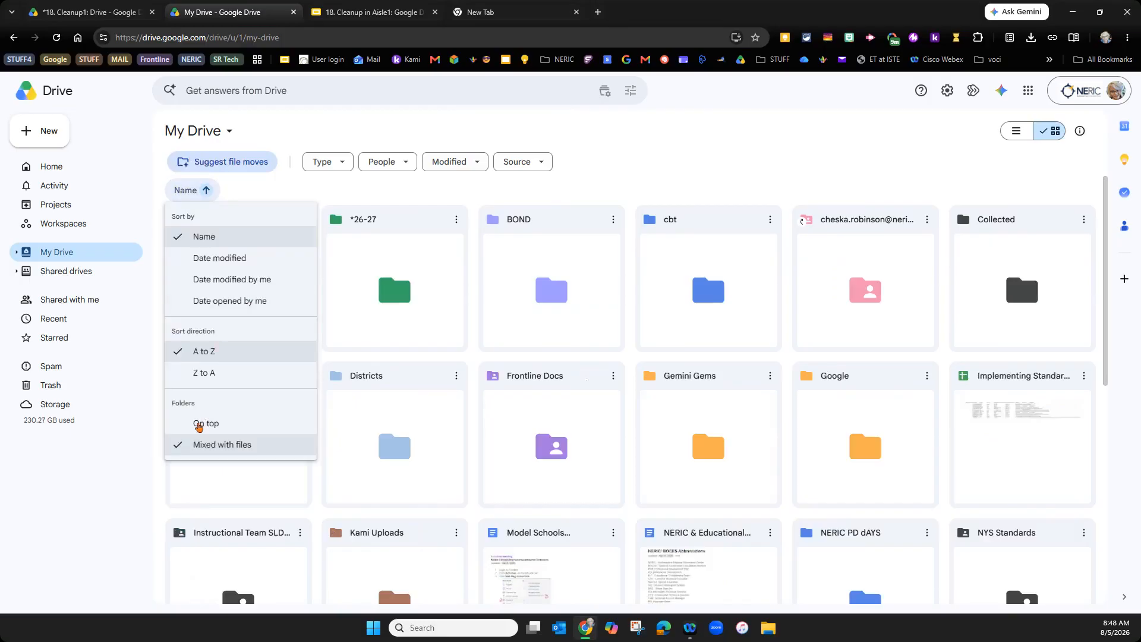
left_click(204, 423)
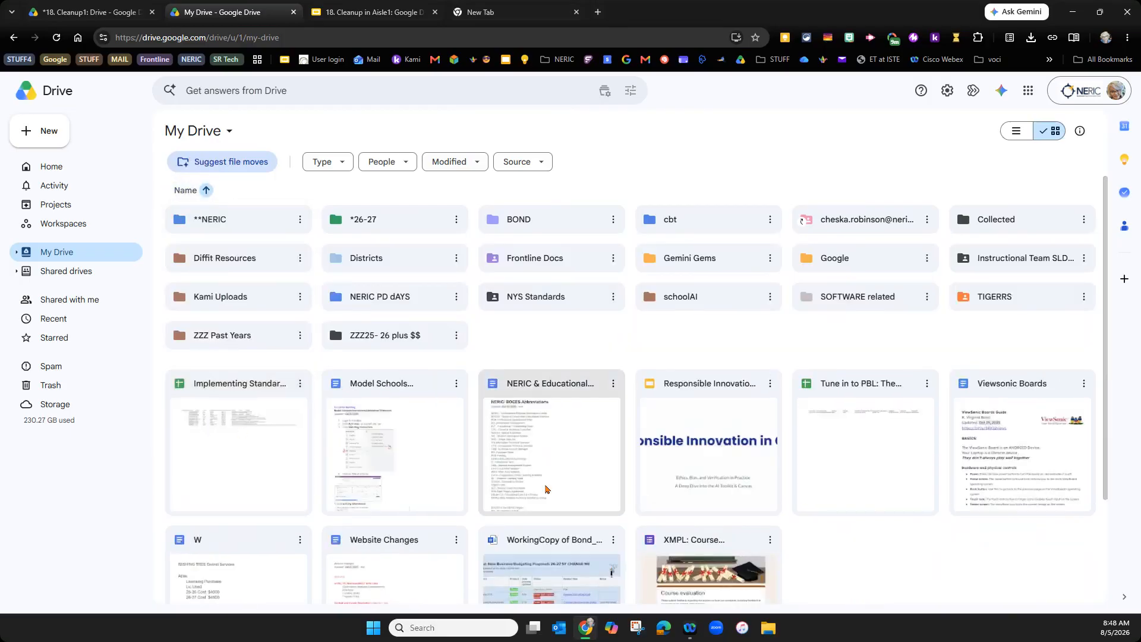
left_click(199, 195)
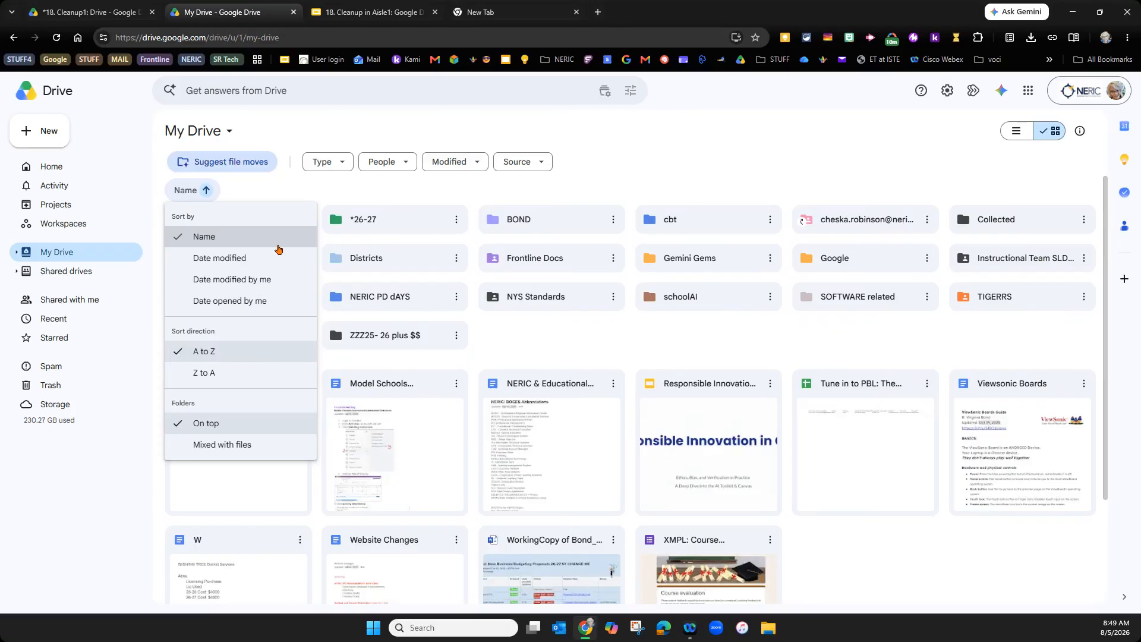
left_click(1008, 133)
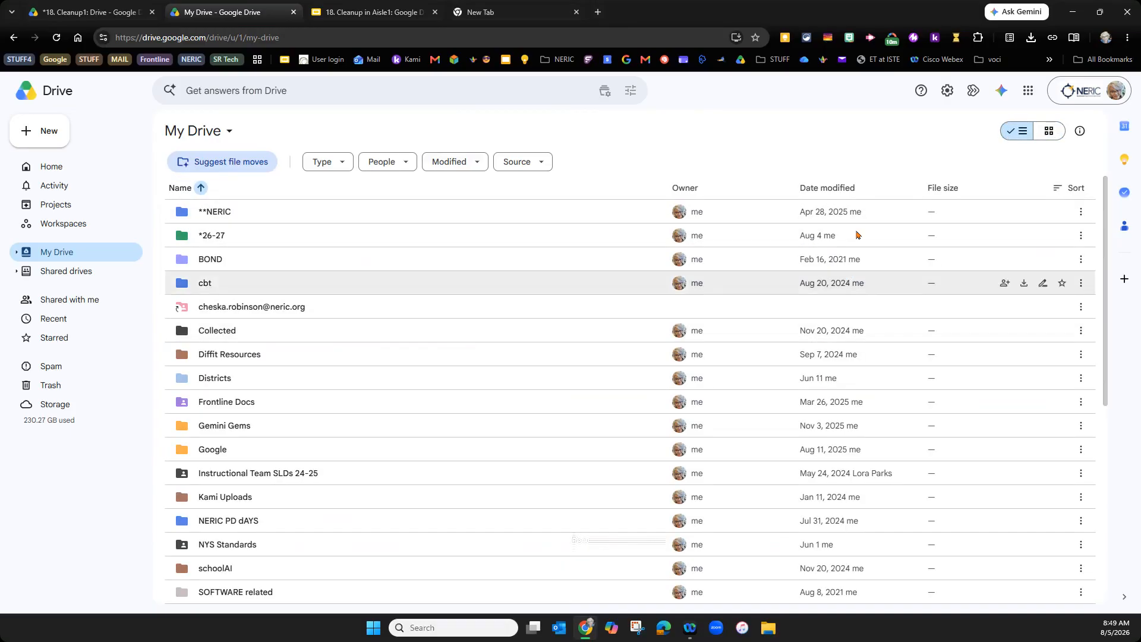
left_click(1043, 132)
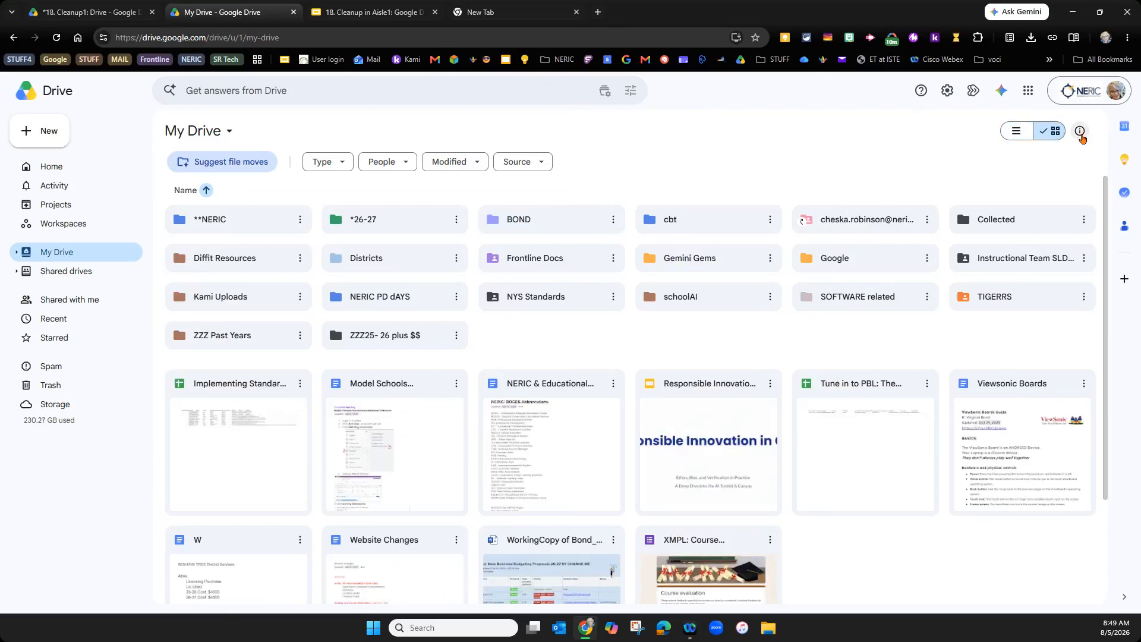
- Show who has access and the file information for the Model Schools Instructors Attendance Directions document
left_click(1080, 132)
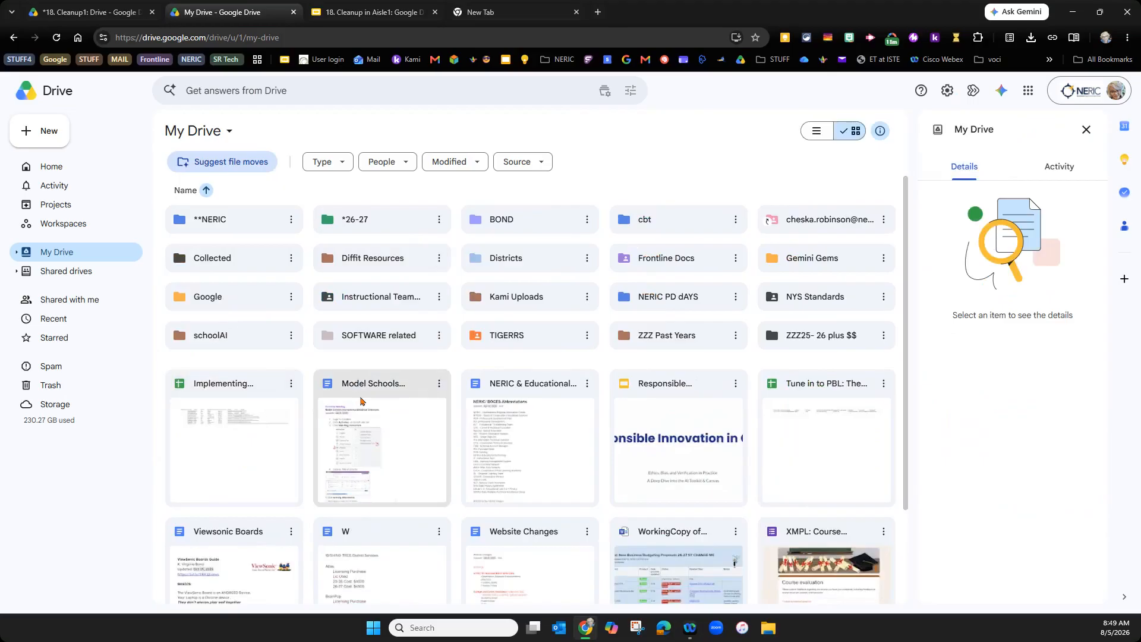
left_click(359, 402)
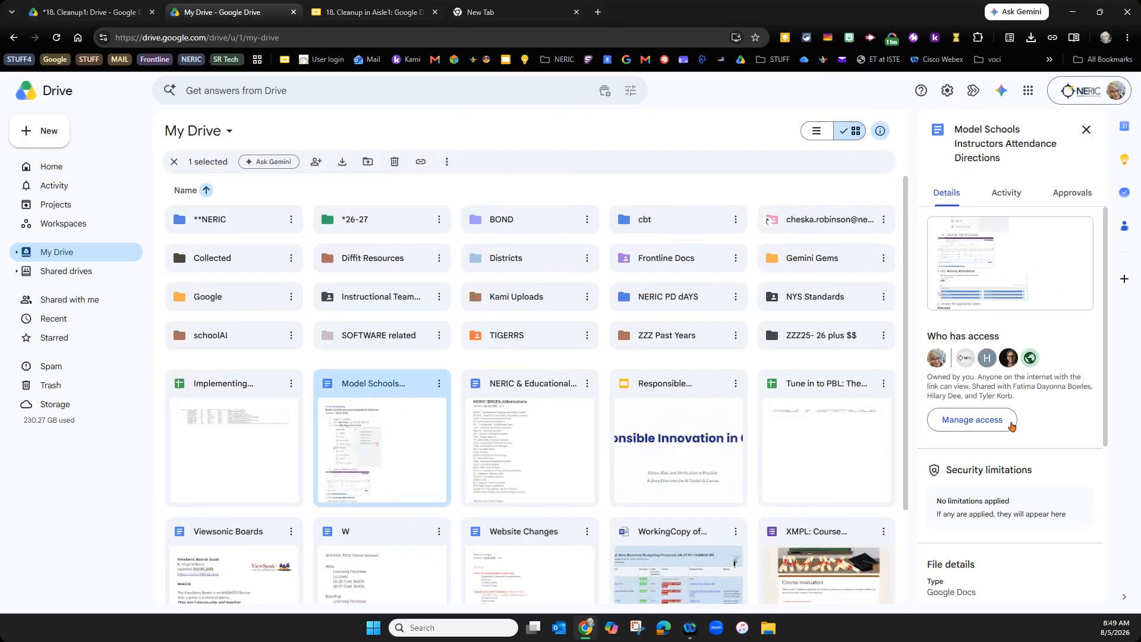
left_click_drag(1106, 398, 1105, 585)
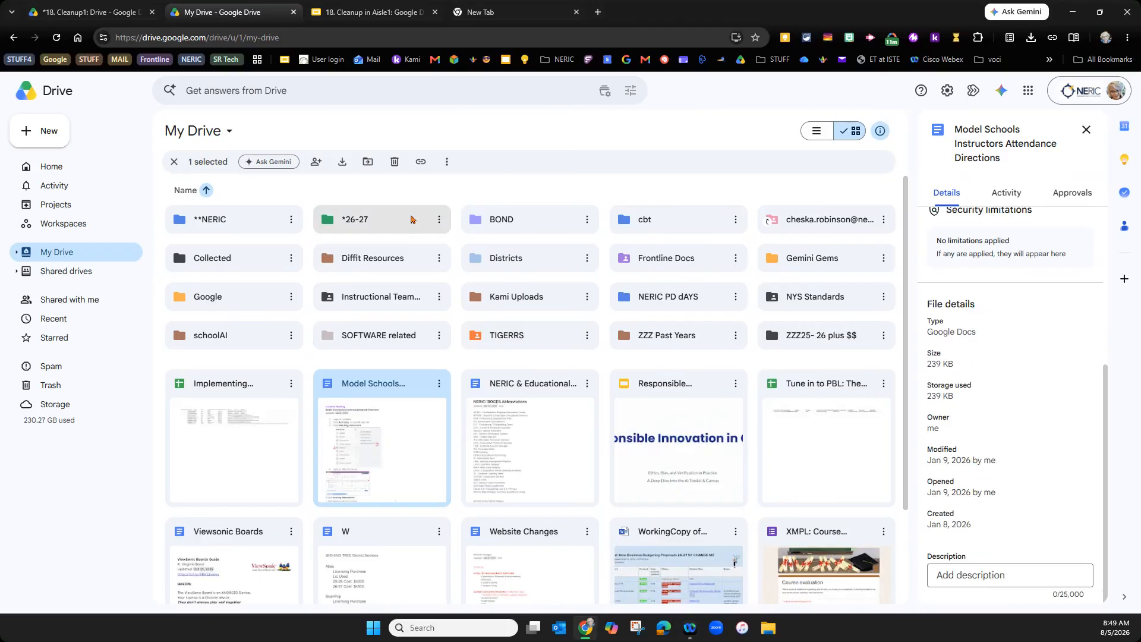
left_click(181, 190)
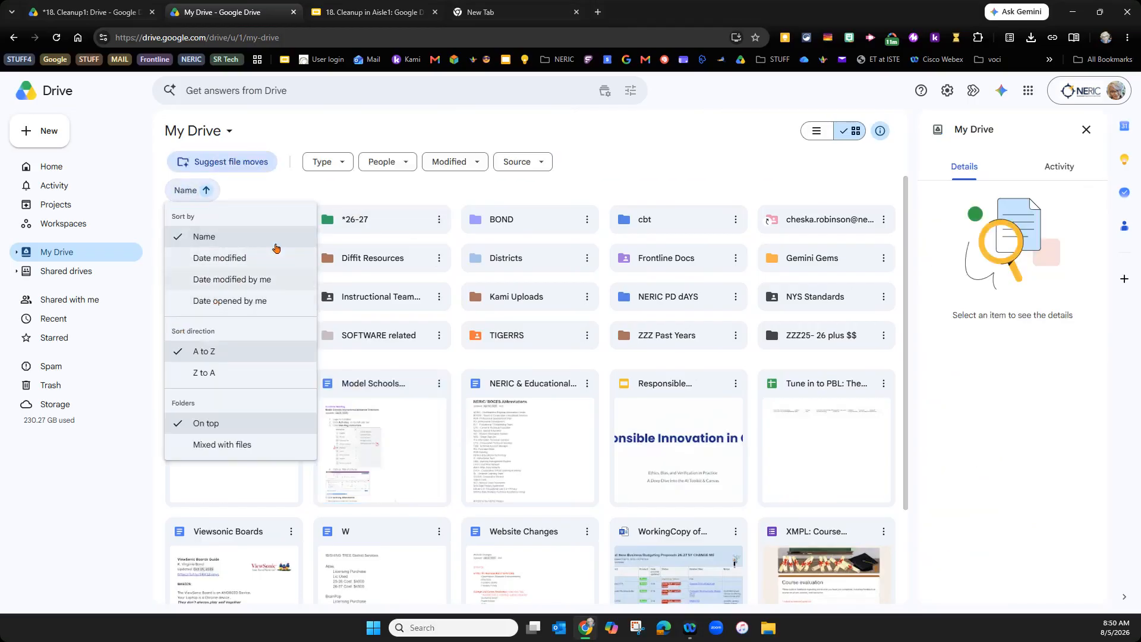
left_click(381, 409)
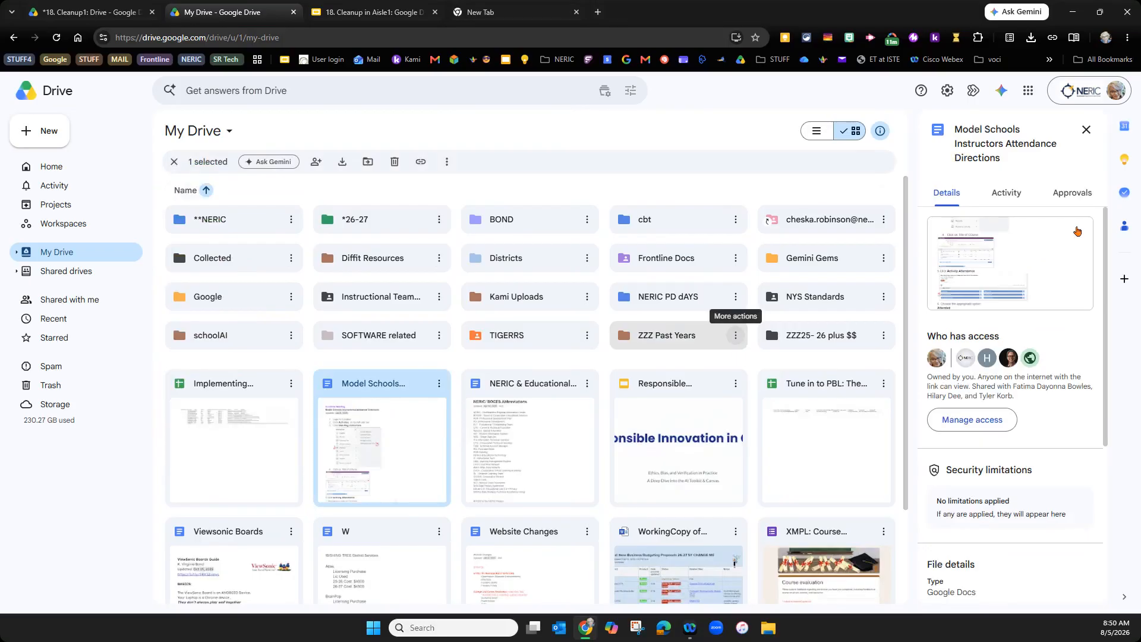
left_click(1005, 189)
left_click(1005, 190)
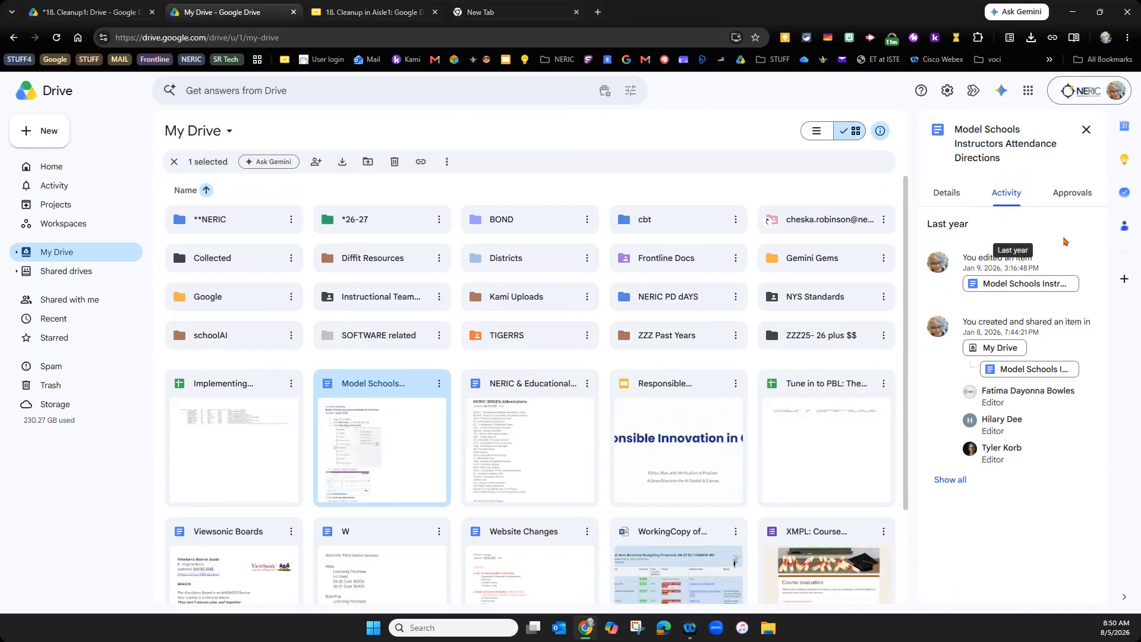
left_click(1066, 195)
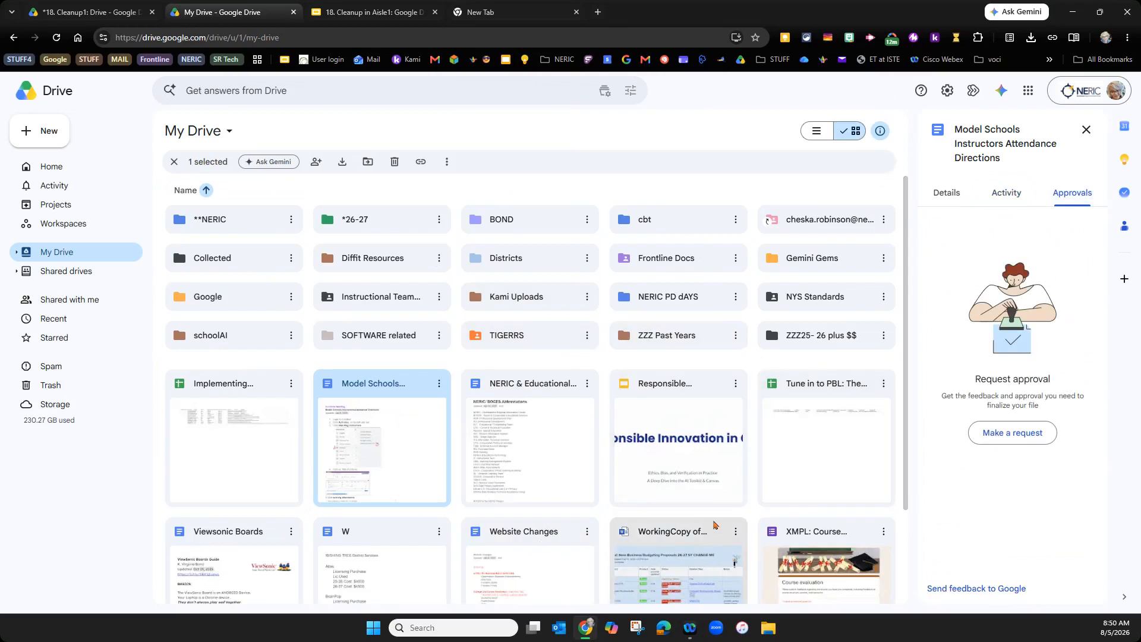
left_click(517, 225)
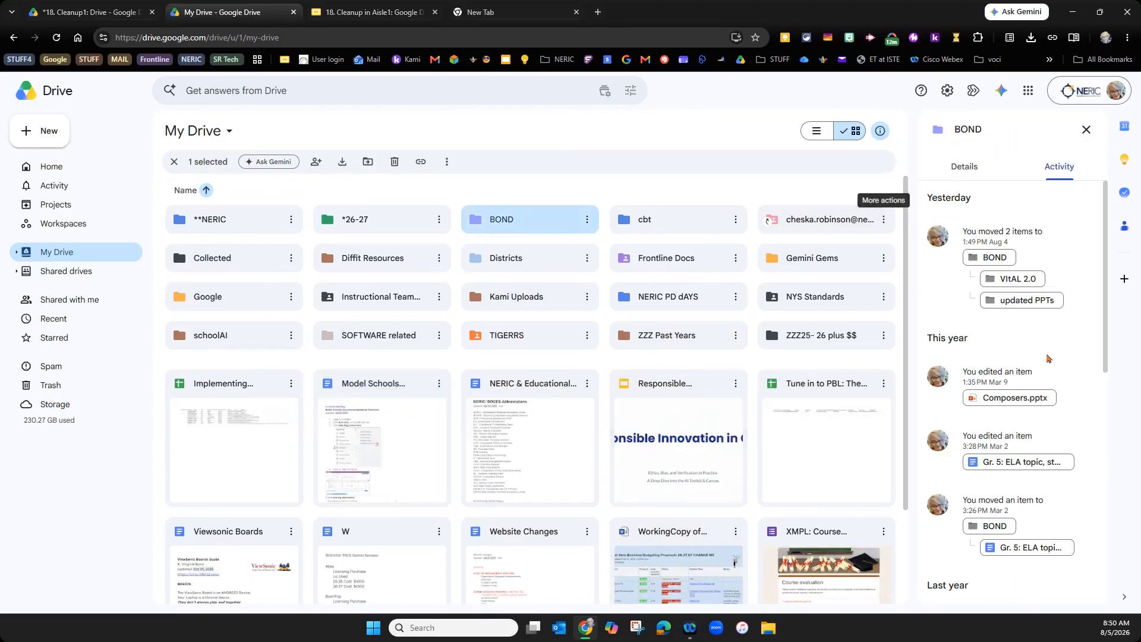
left_click(963, 167)
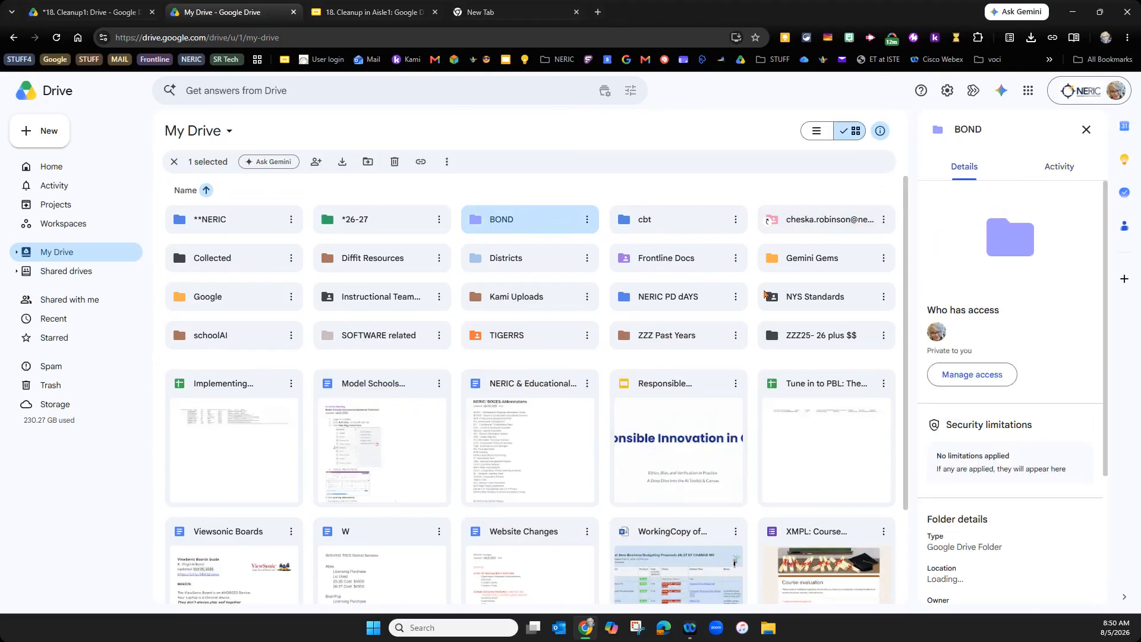
left_click(370, 447)
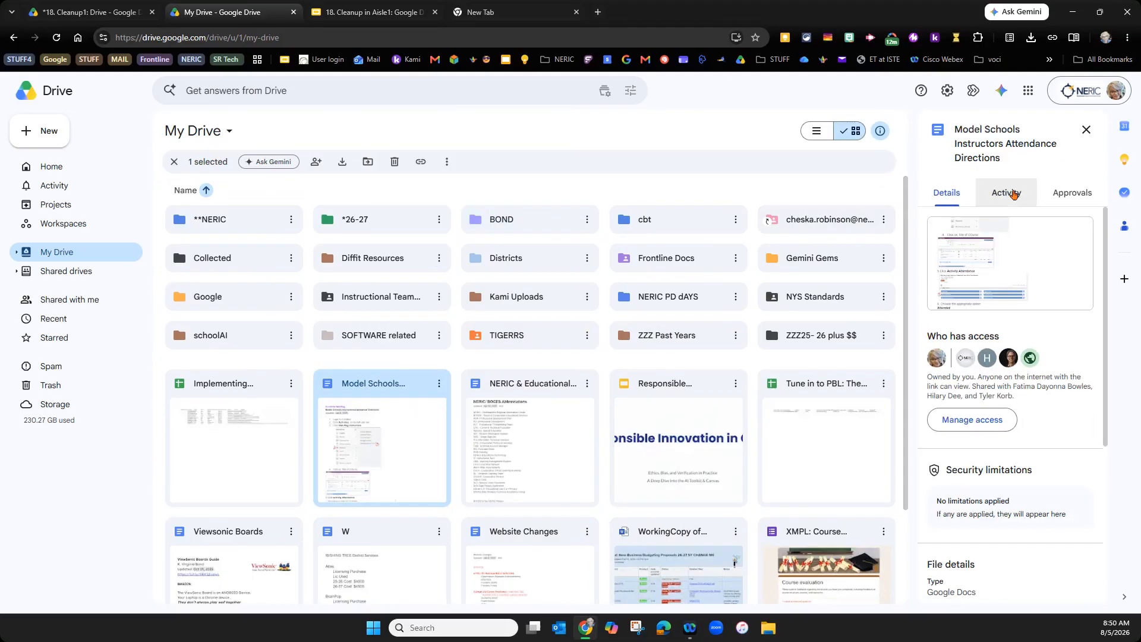
- Display the BOND folder's details, showing it is a private Google Drive Folder owned by me
left_click(507, 217)
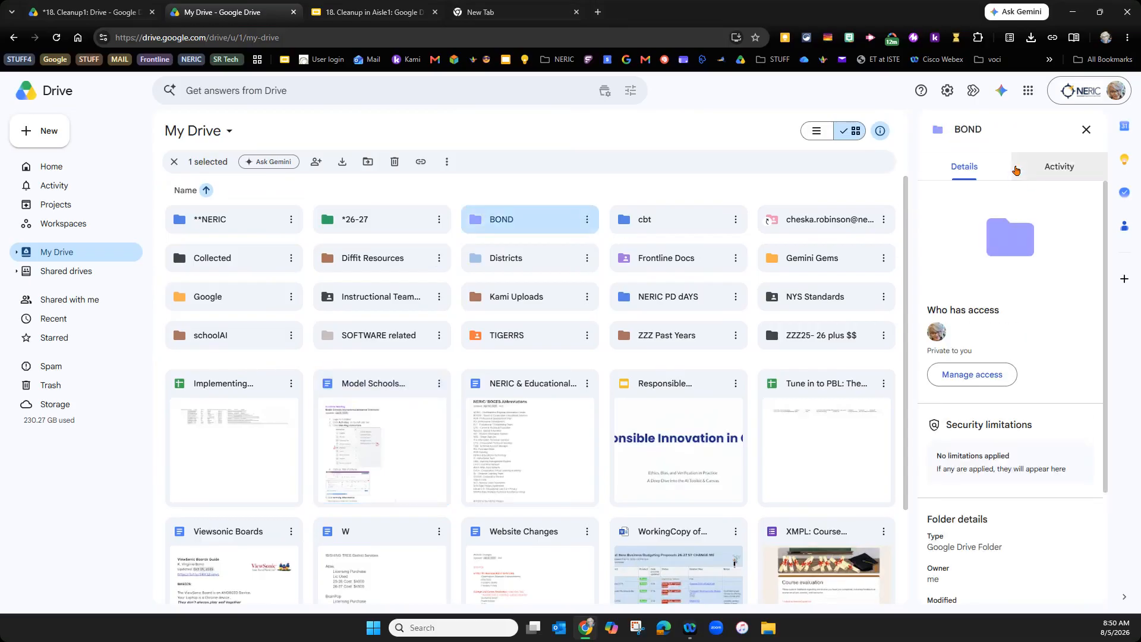
left_click(372, 452)
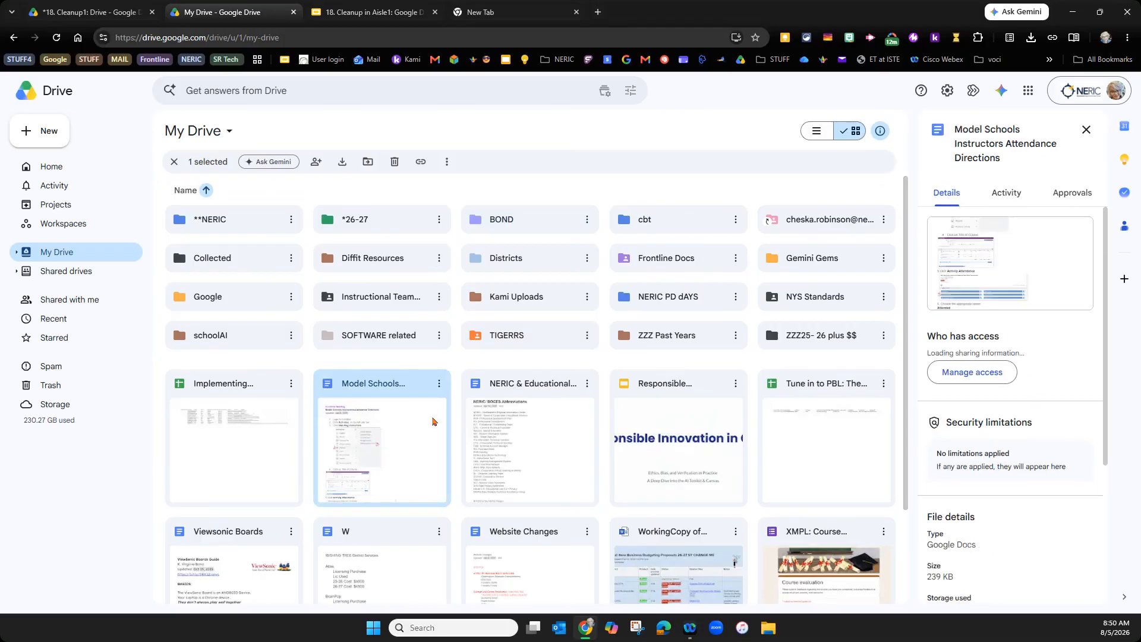
left_click(501, 217)
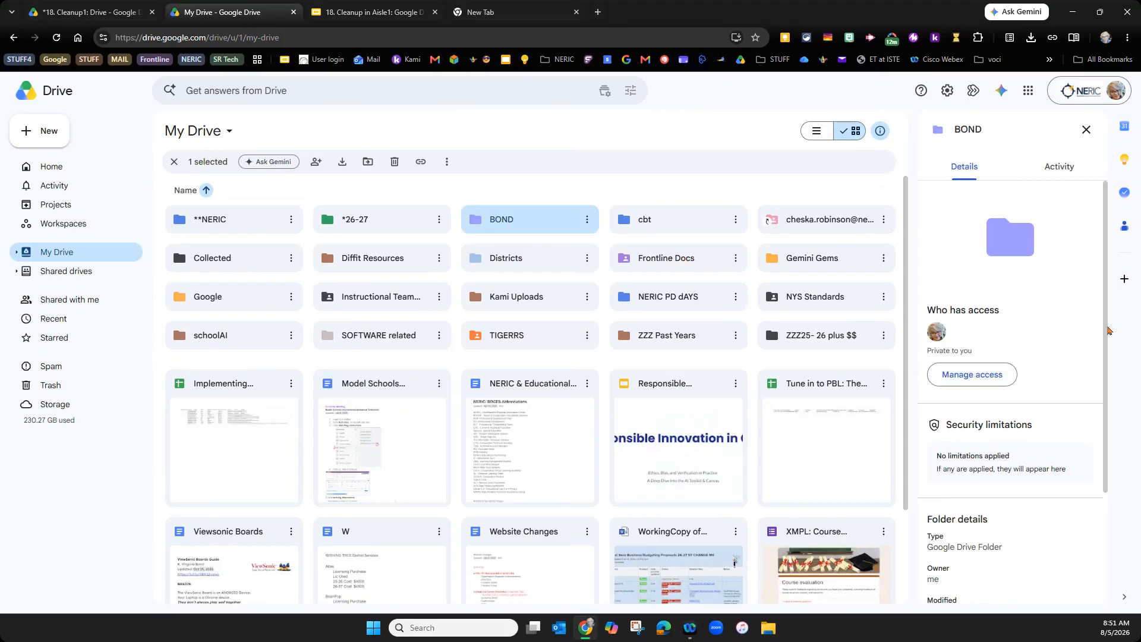
left_click(974, 374)
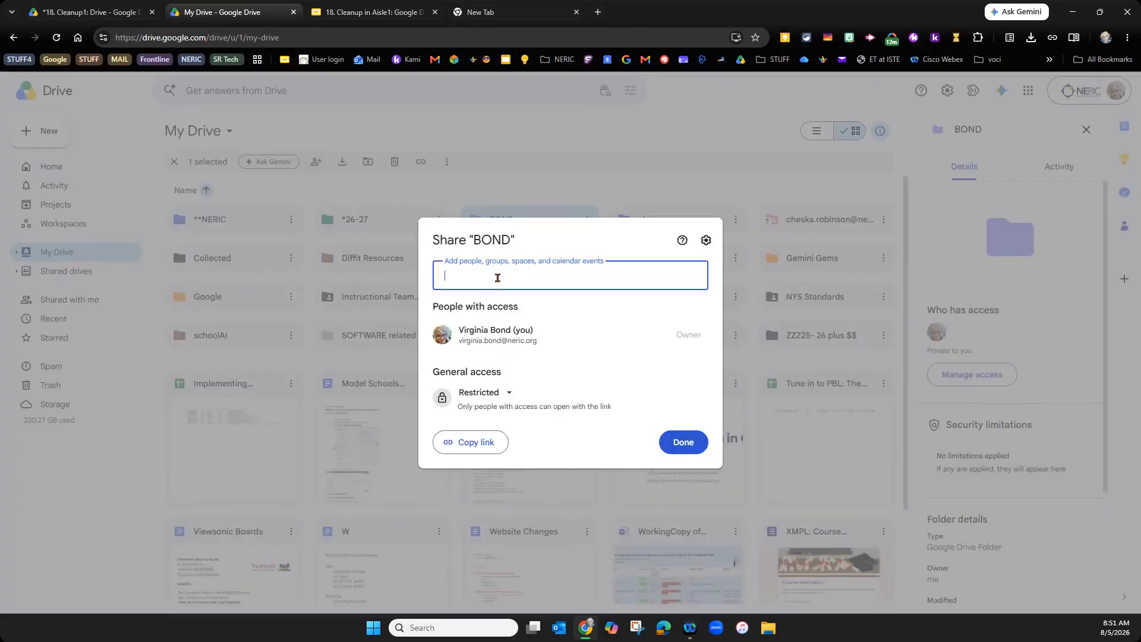
type("trv")
key("BackSpace")
key("BackSpace")
key("BackSpace")
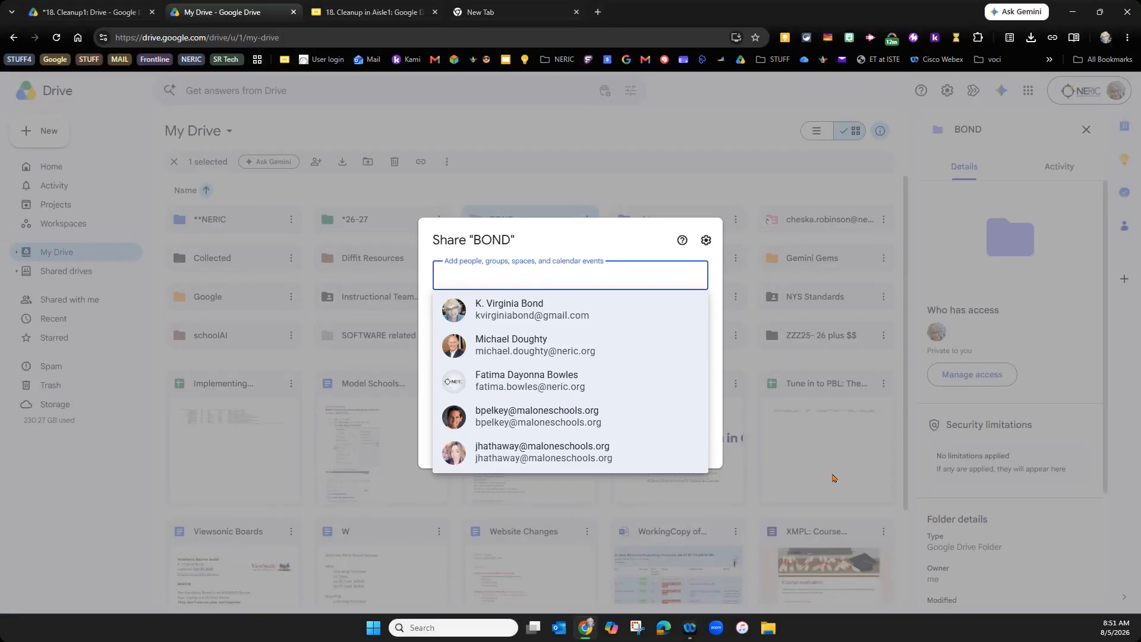
left_click(901, 464)
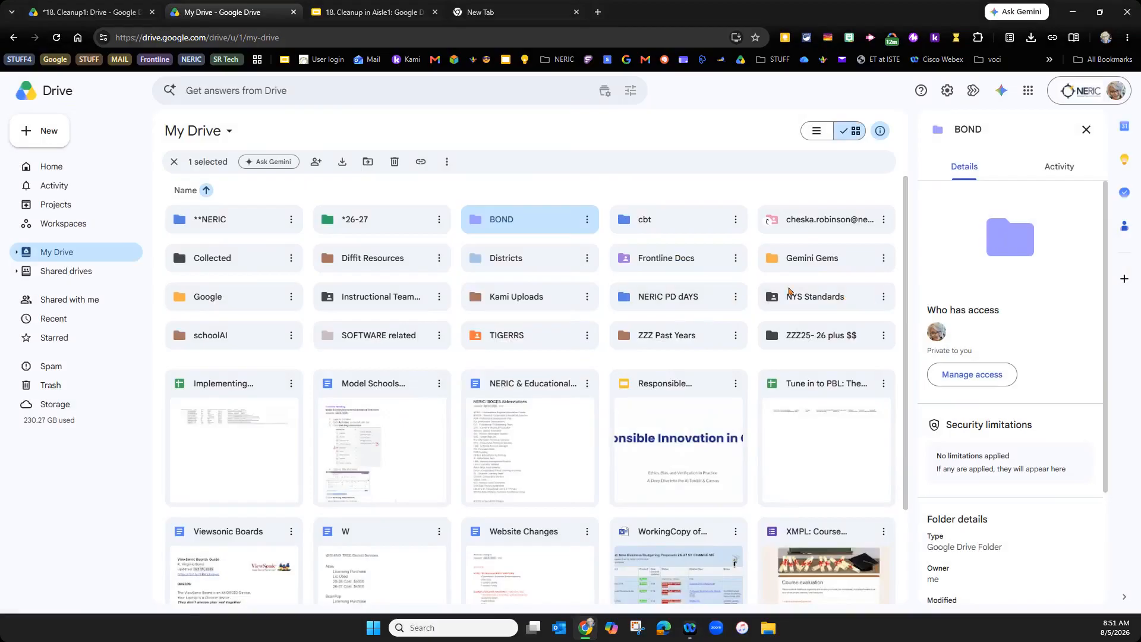
- Share the NYS Standards folder as editor with an external personal account, confirming sharing outside the organization
left_click(787, 296)
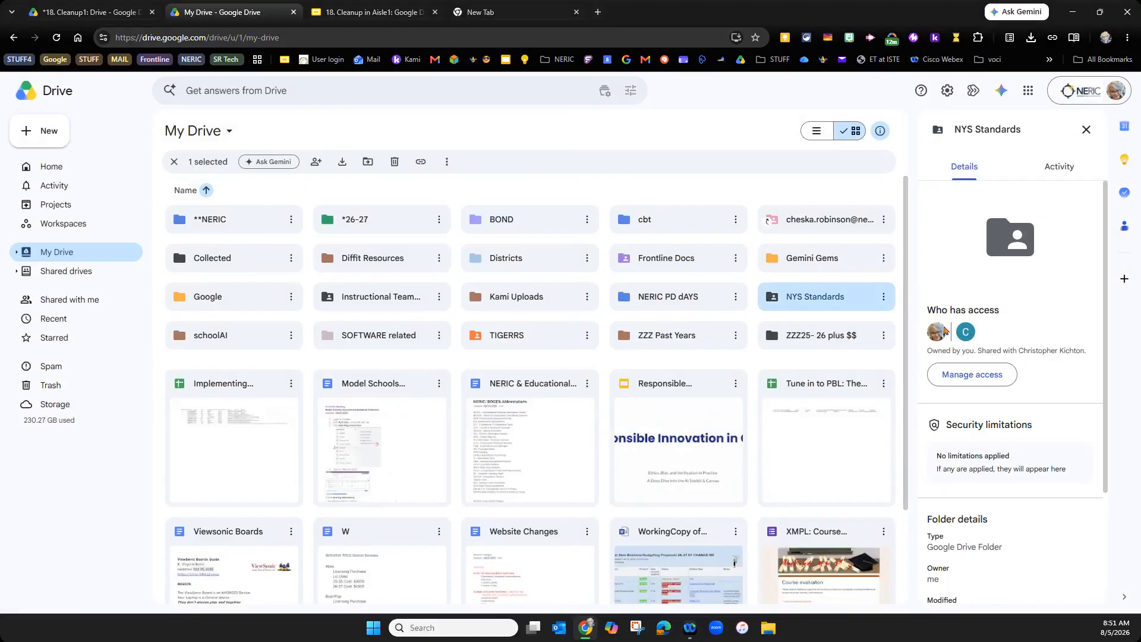
mouse_move(967, 327)
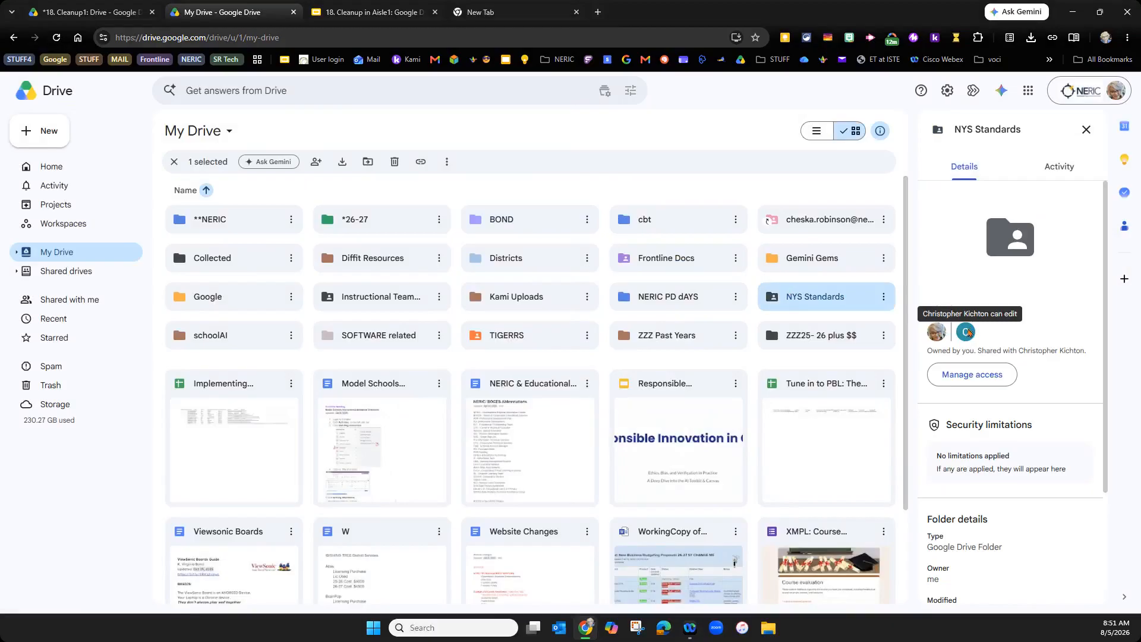
left_click(946, 386)
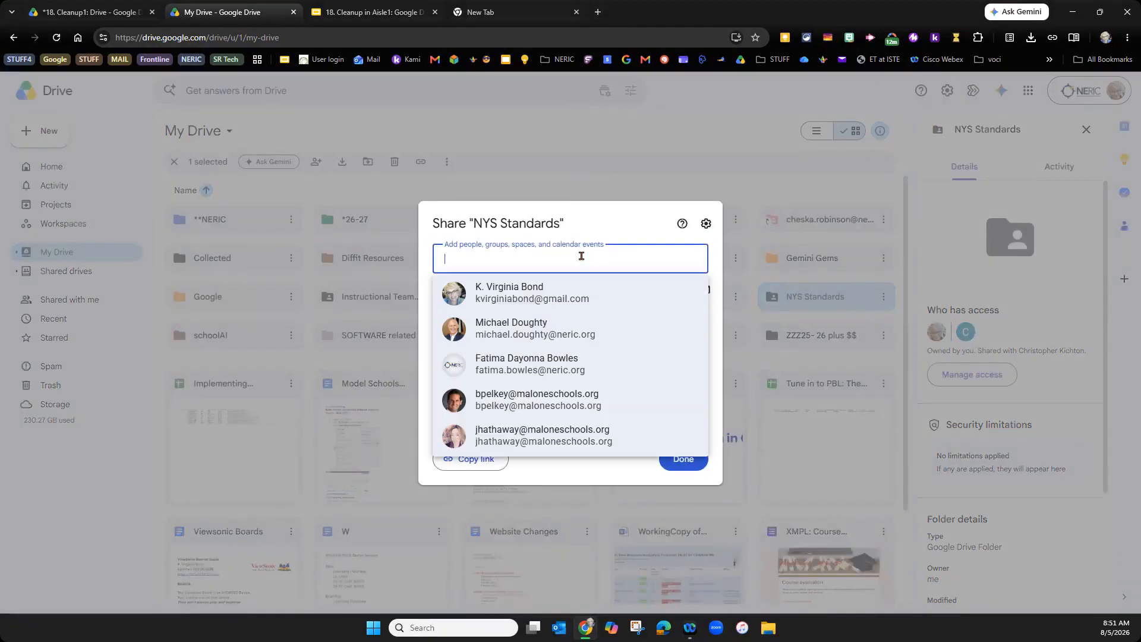
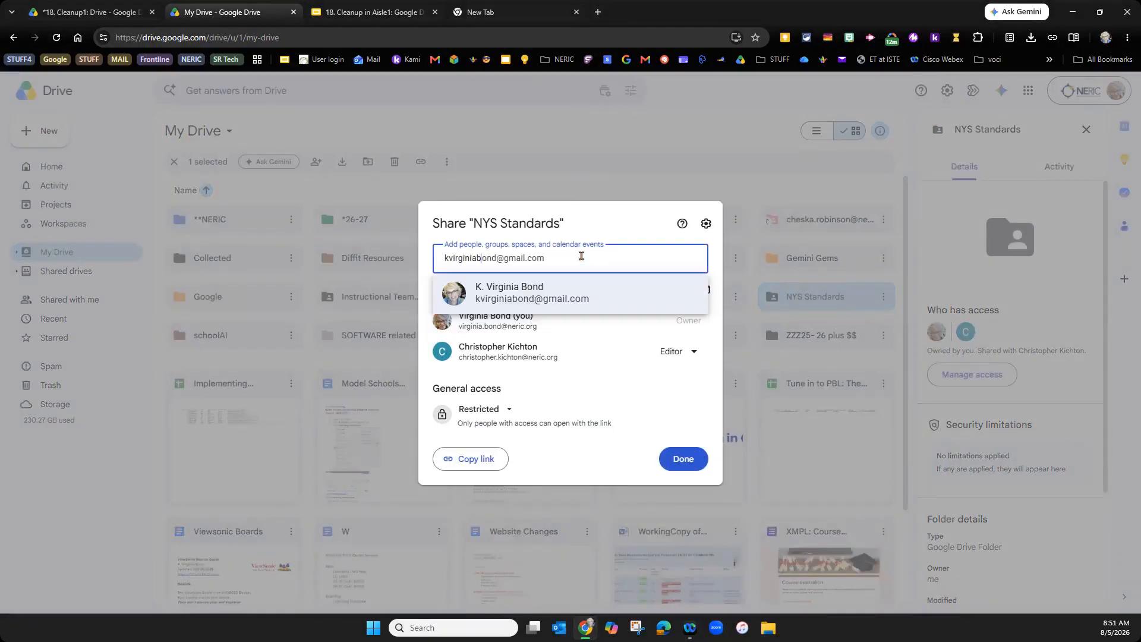
left_click(544, 294)
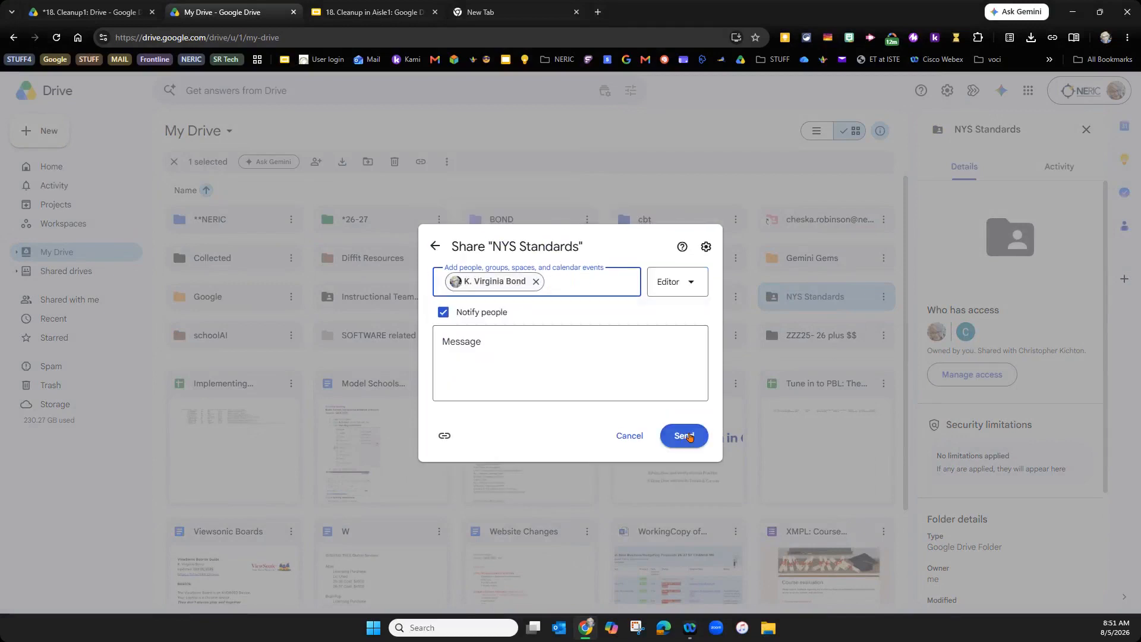
left_click(687, 435)
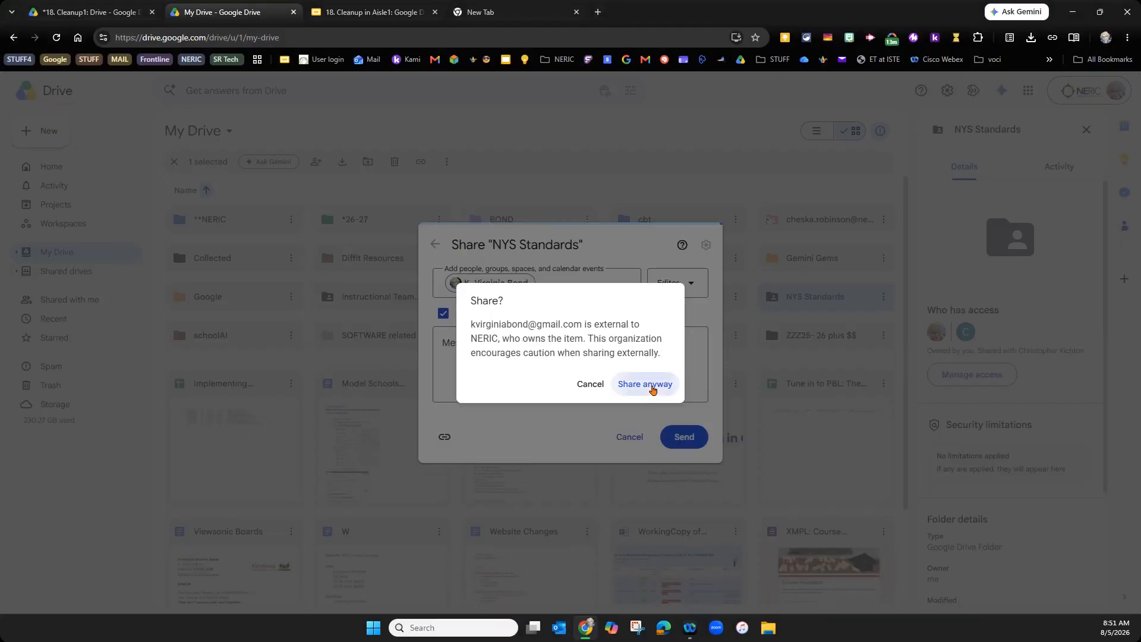
left_click(651, 385)
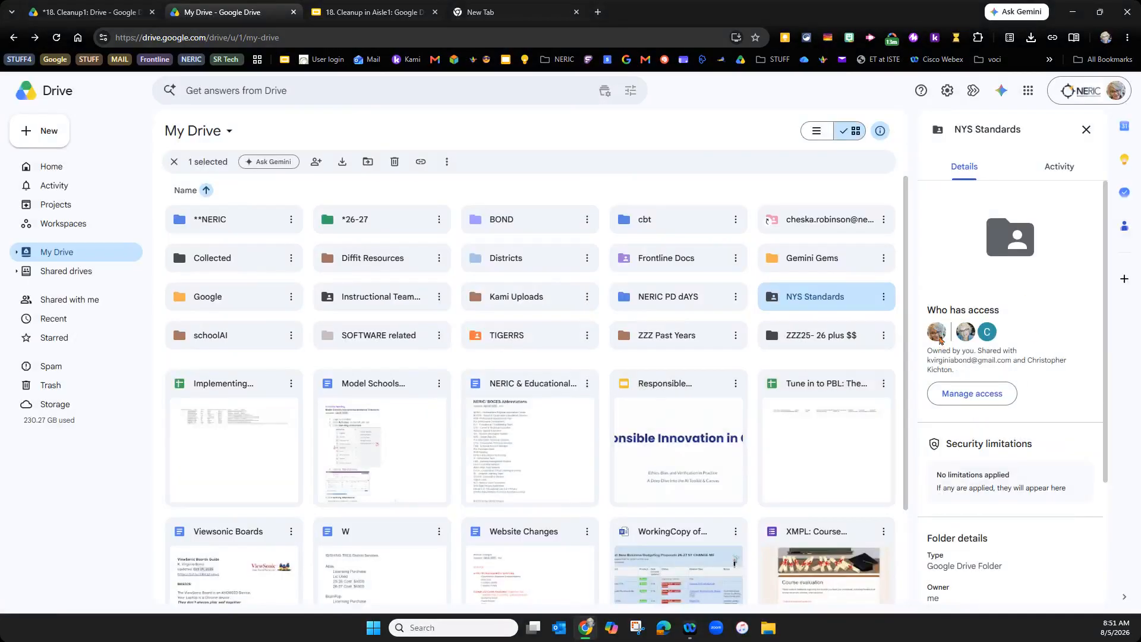
mouse_move(937, 333)
scroll(1096, 415, "down", 3)
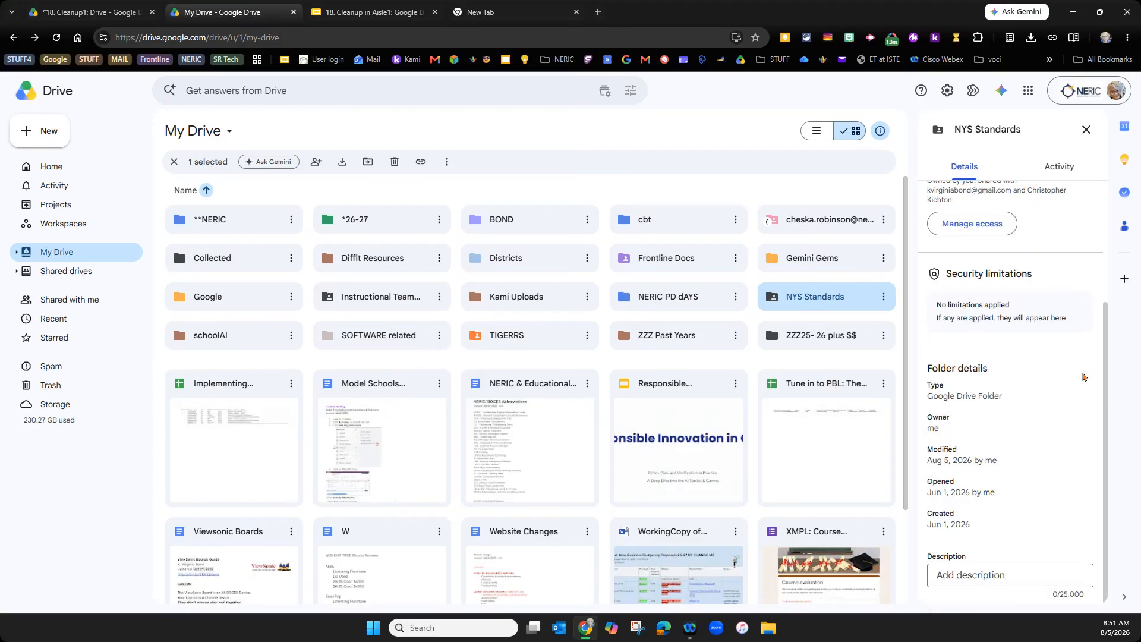
scroll(1078, 371, "up", 3)
scroll(1069, 359, "down", 3)
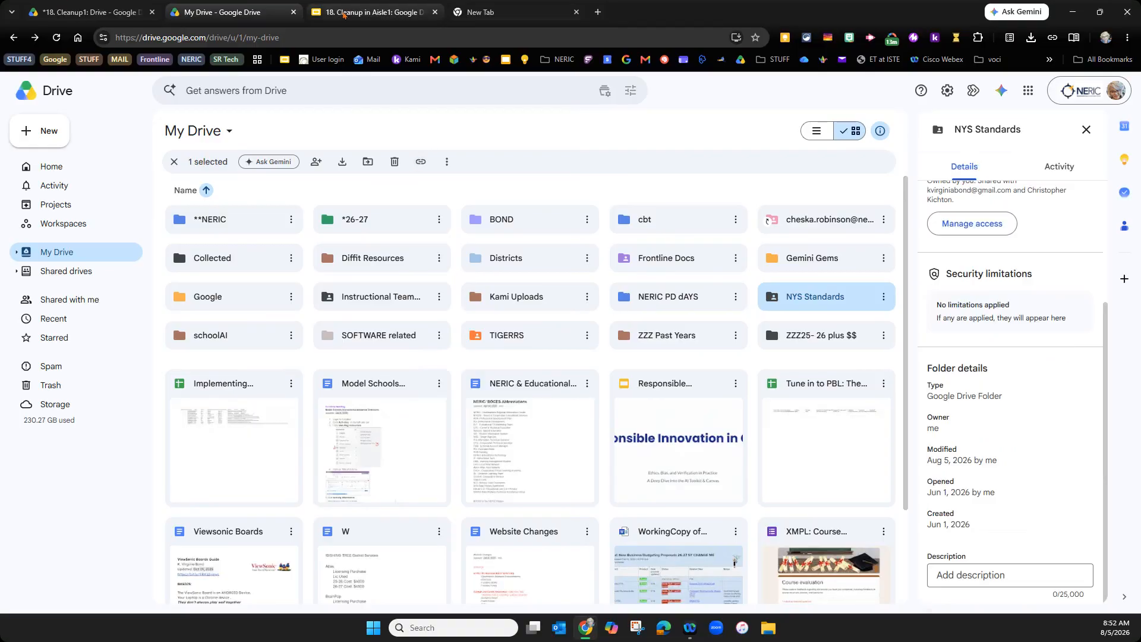
left_click(343, 14)
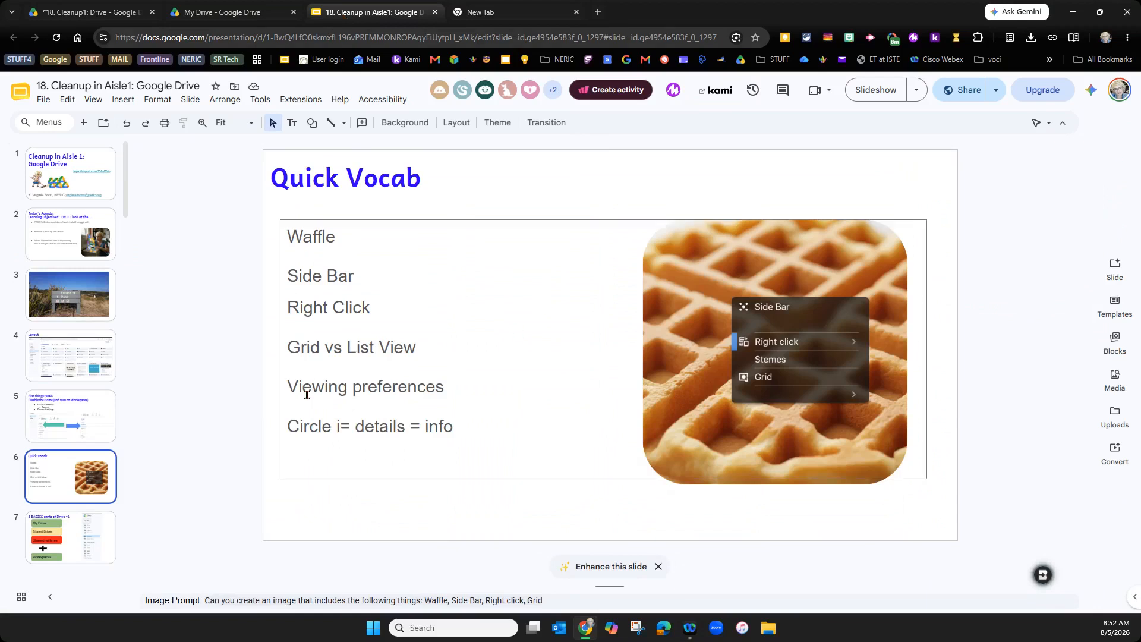
left_click(55, 543)
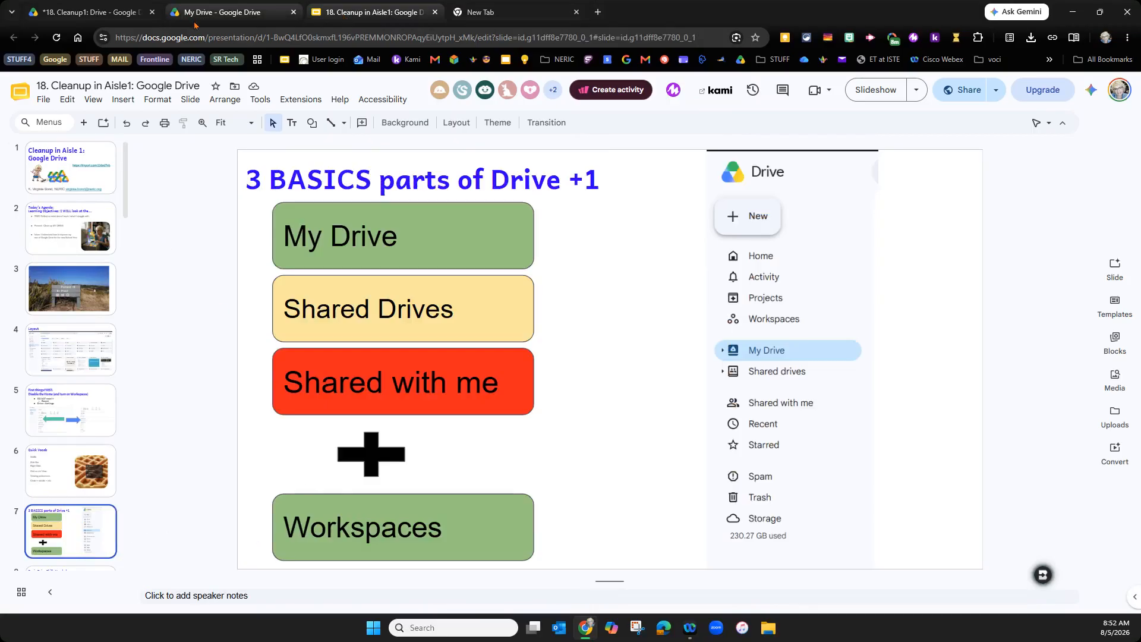
left_click(225, 12)
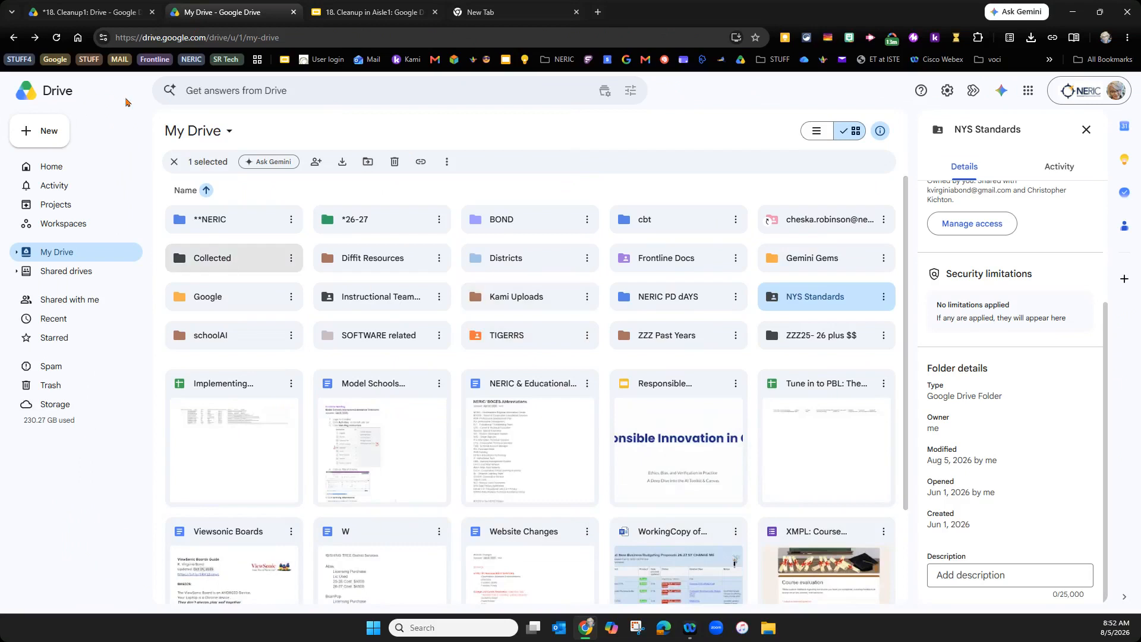
- Return the first account's tab to its My Drive root, then go back to the second account's My Drive
left_click(89, 12)
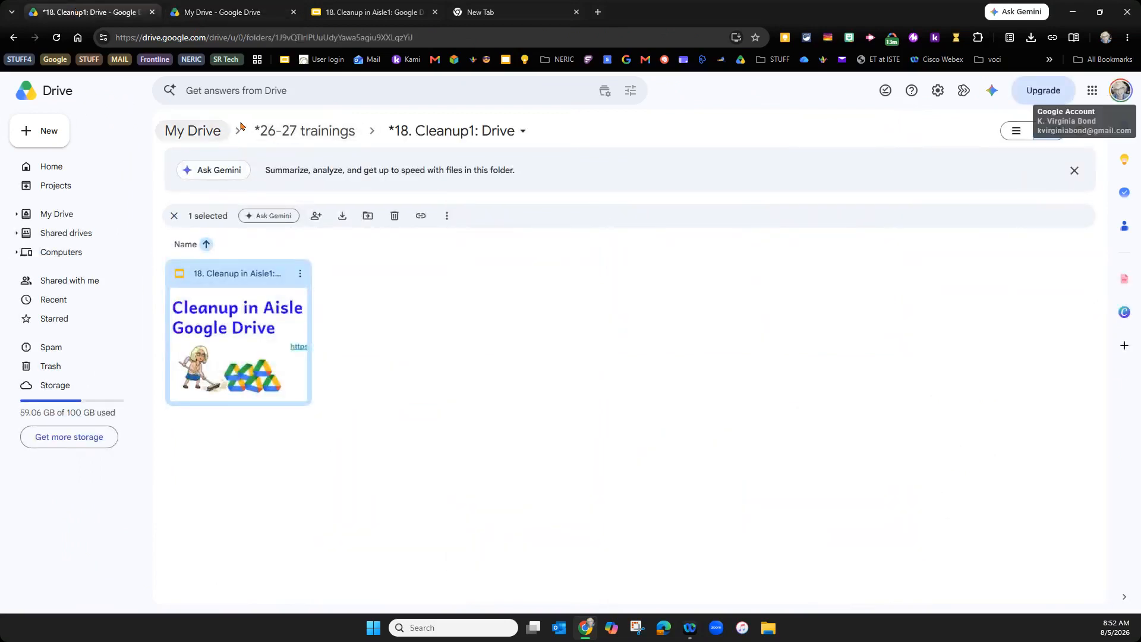
left_click(211, 132)
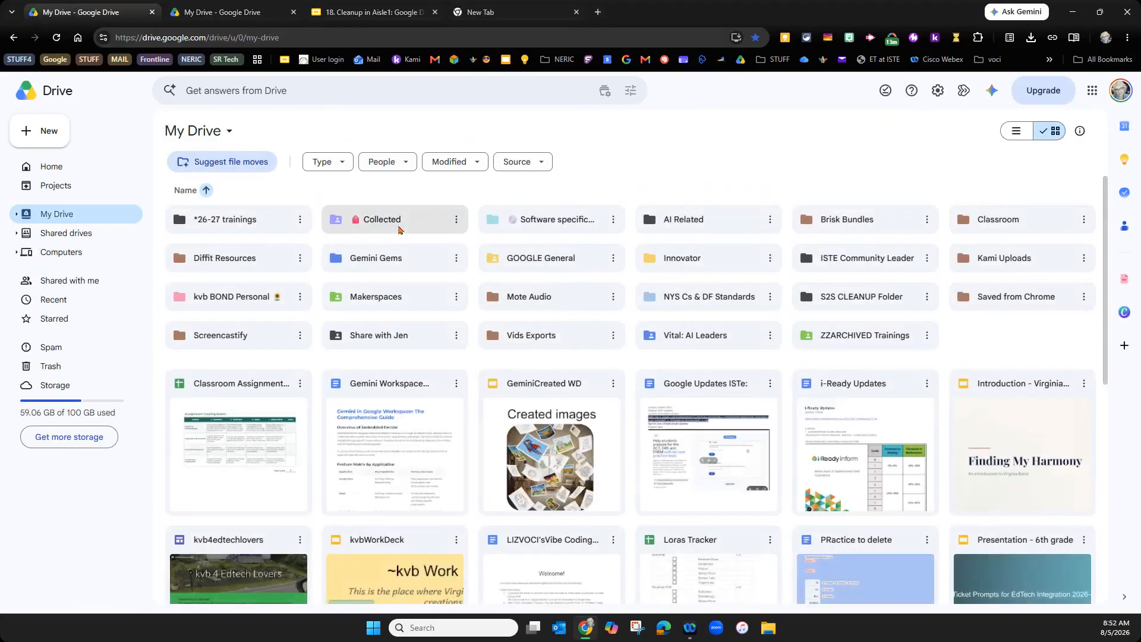
left_click(249, 16)
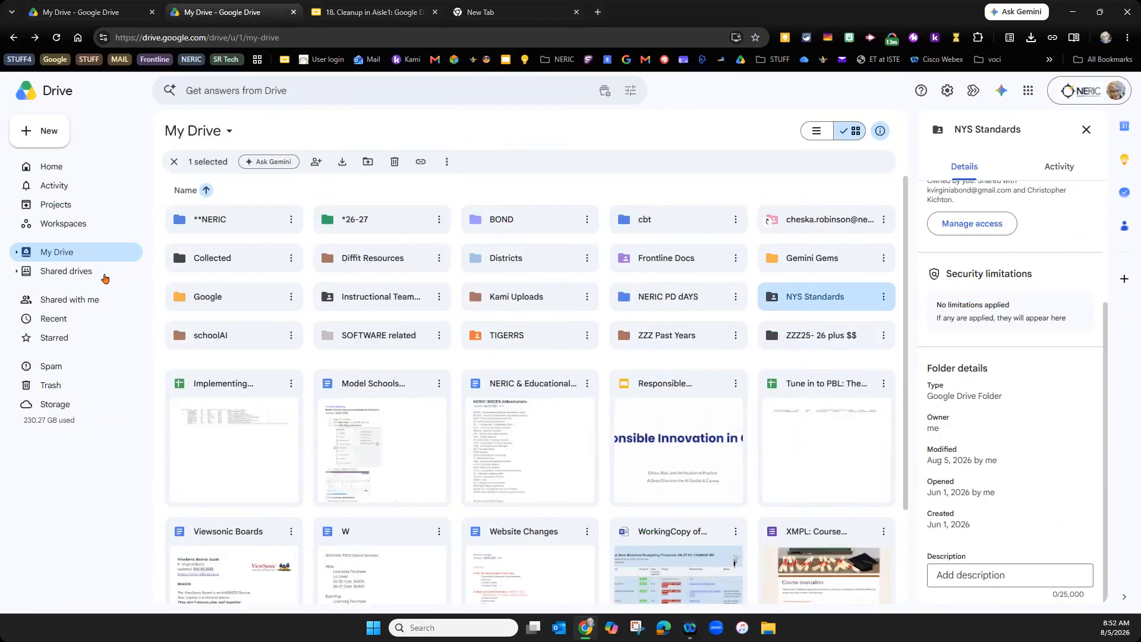
- Open the Instructional Team shared drive from the Shared drives list, with the details panel closed
left_click(16, 272)
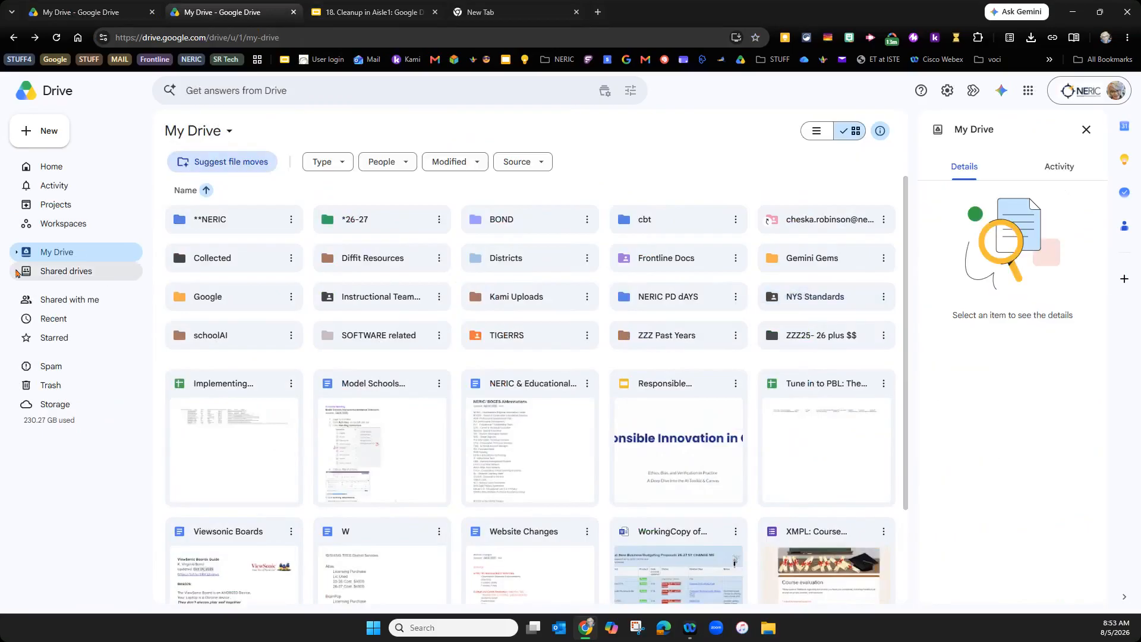
left_click(43, 272)
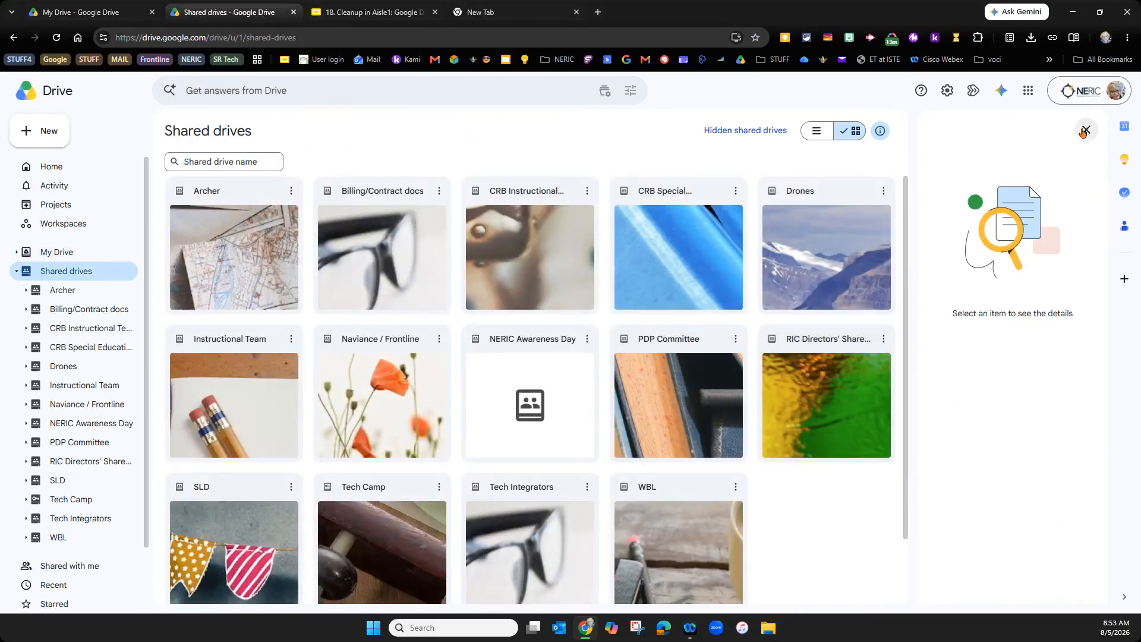
left_click(1086, 130)
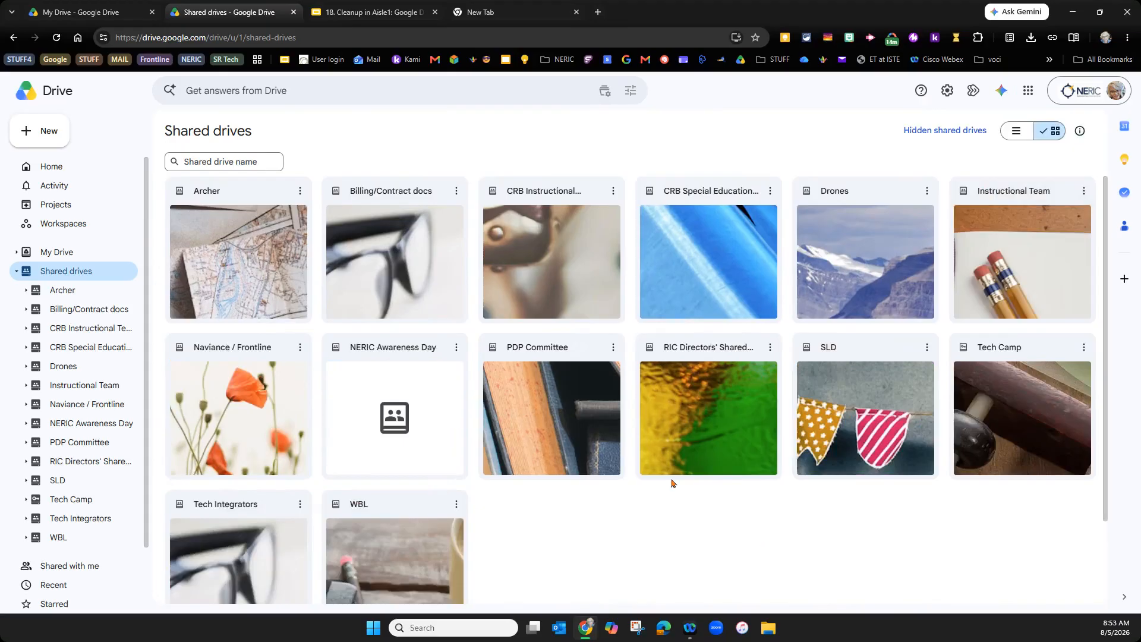
double_click(1006, 256)
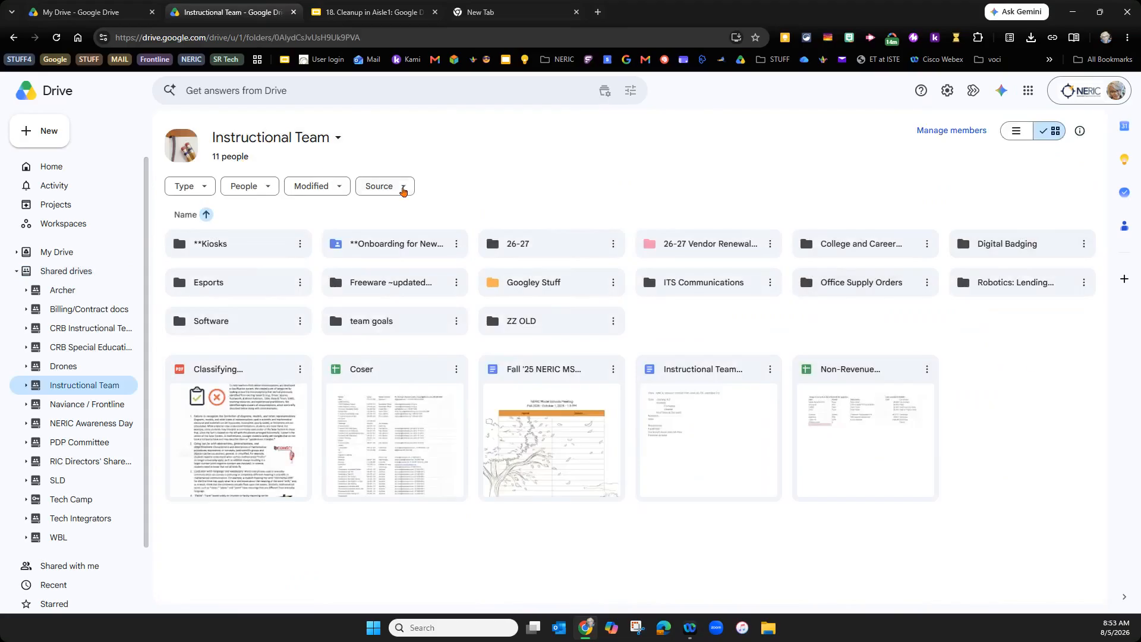
left_click(336, 140)
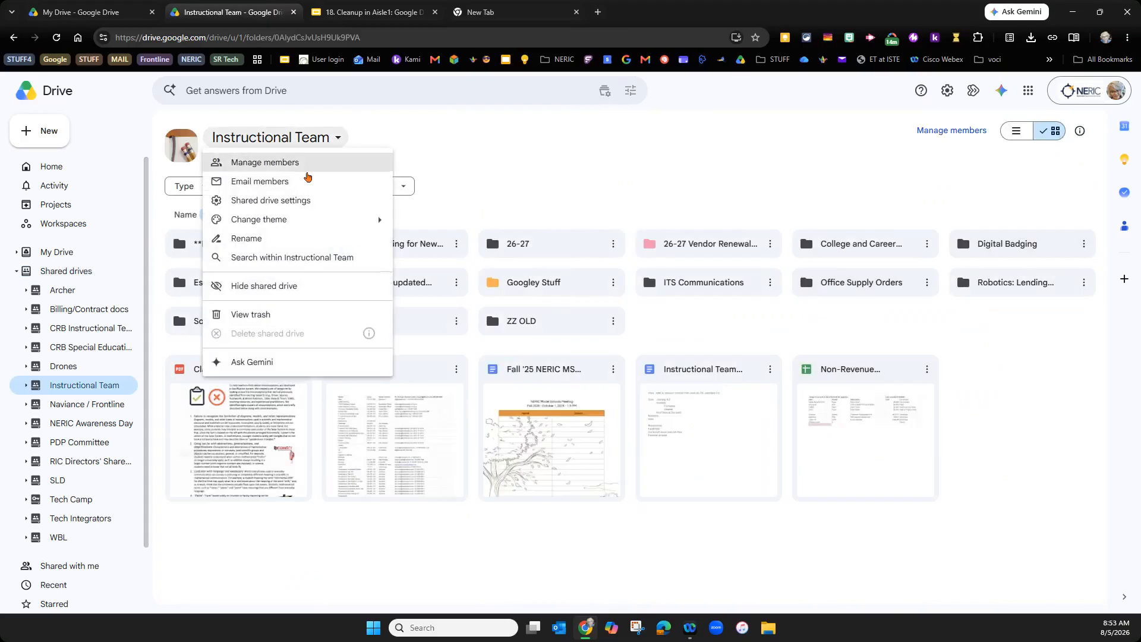
left_click(308, 180)
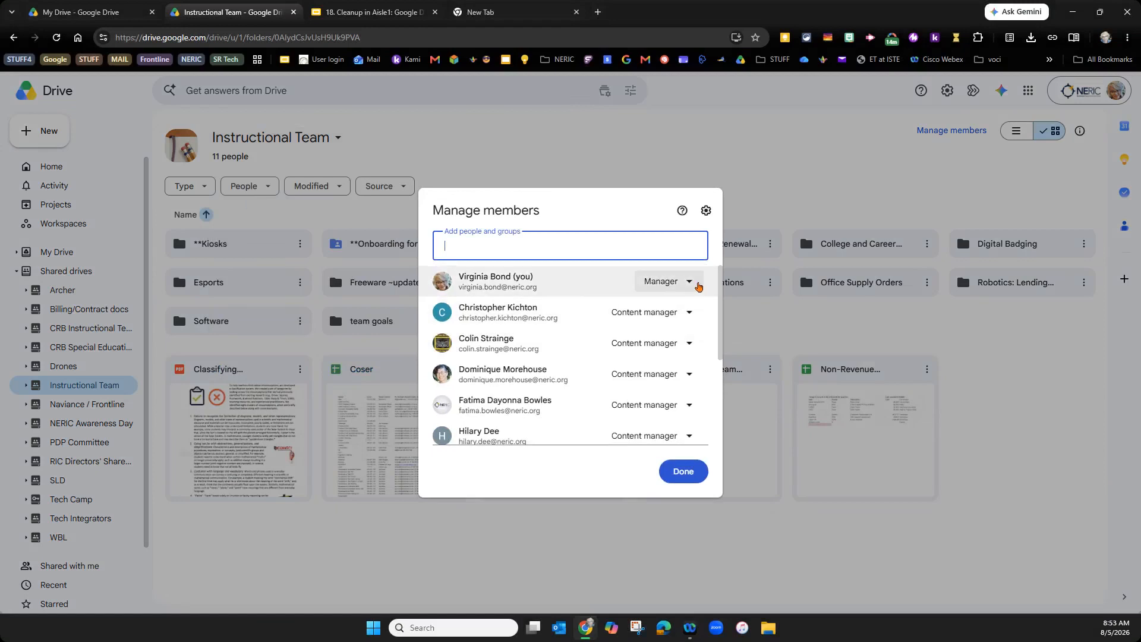
left_click(689, 283)
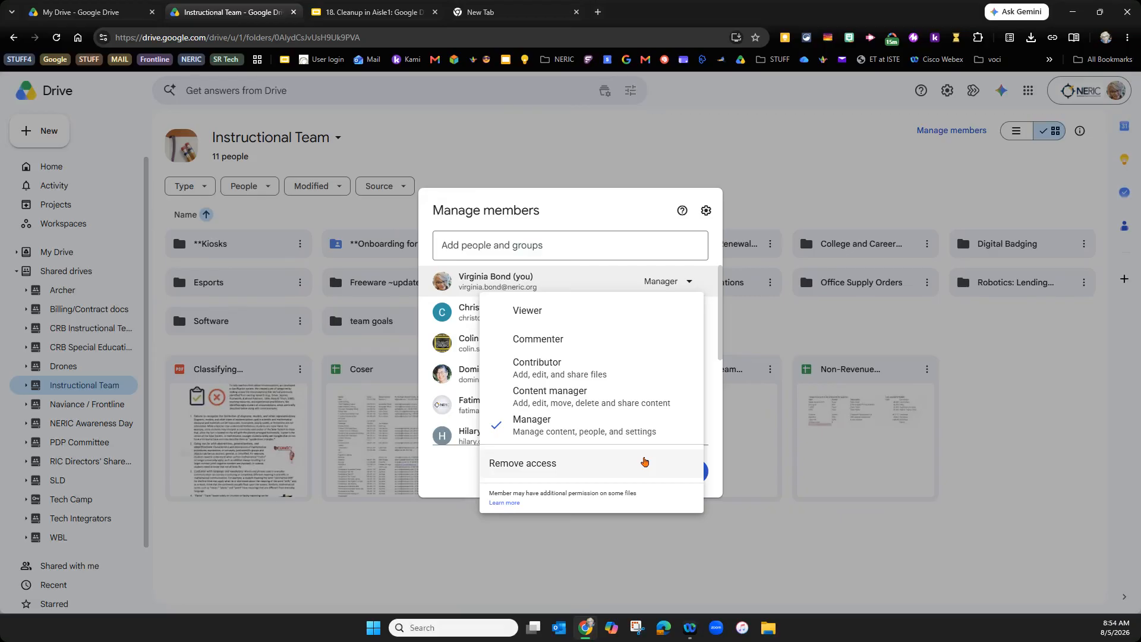
left_click(913, 315)
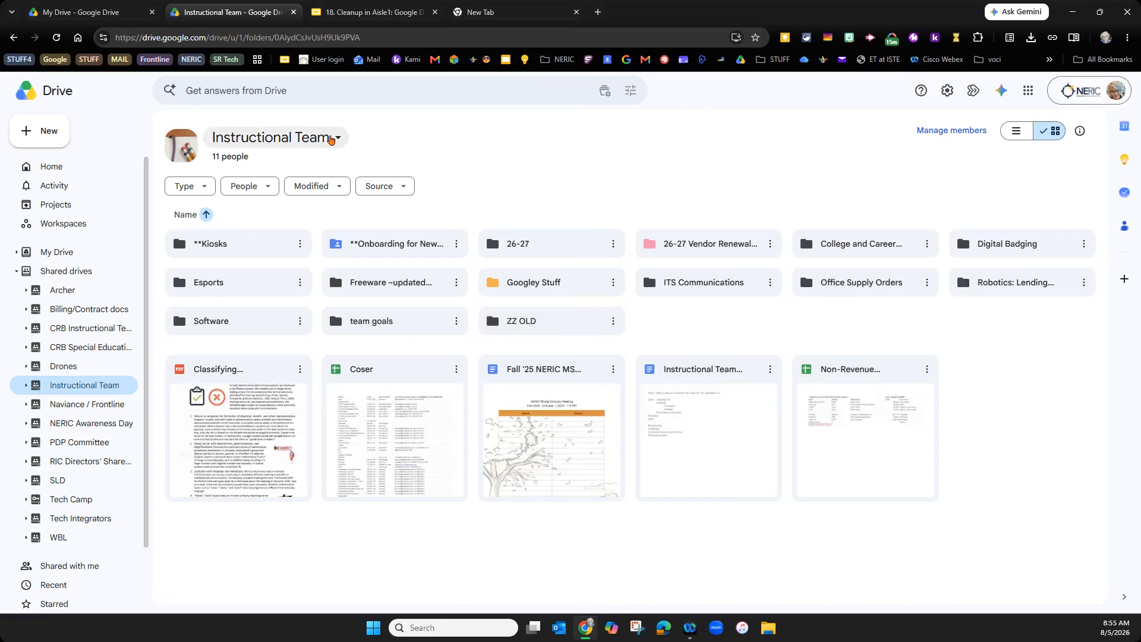
left_click(332, 138)
left_click(298, 166)
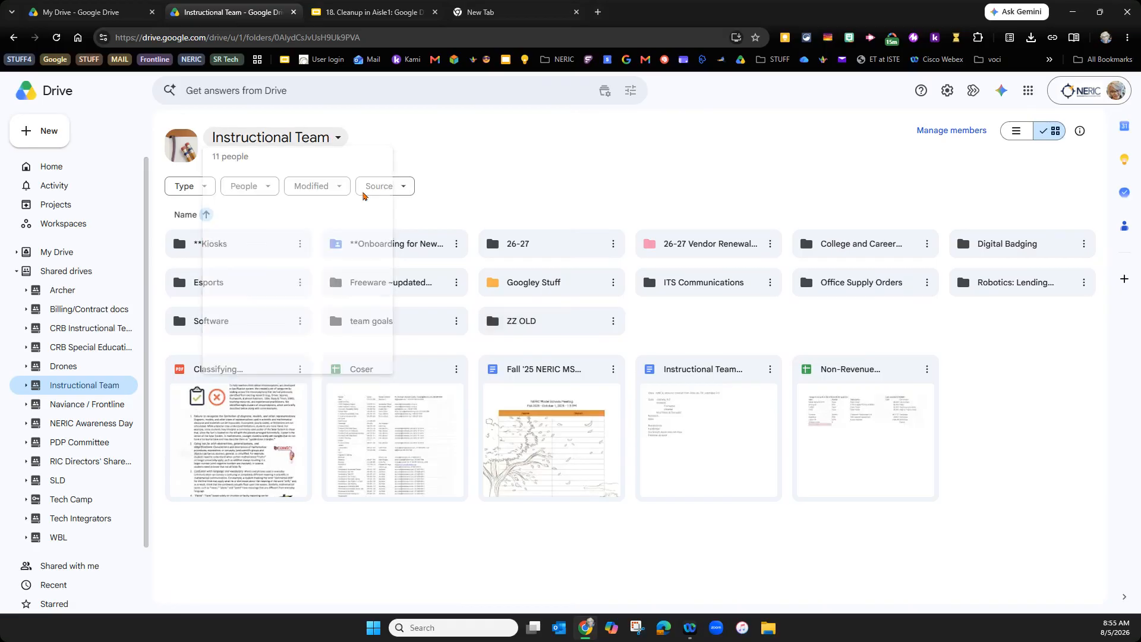
scroll(647, 296, "down", 3)
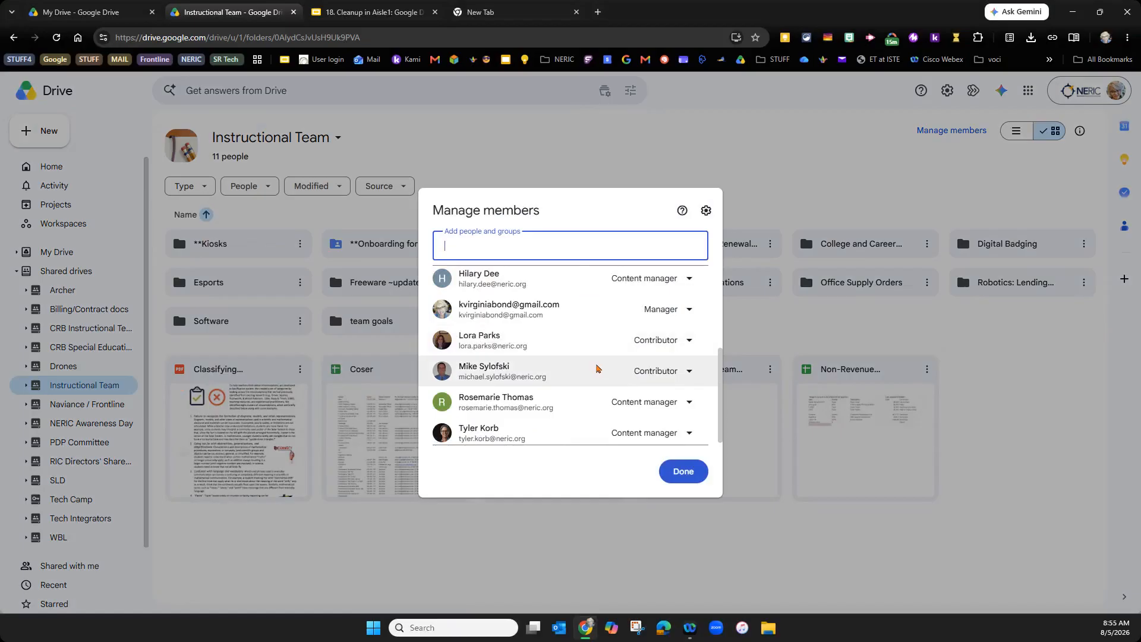
left_click(690, 344)
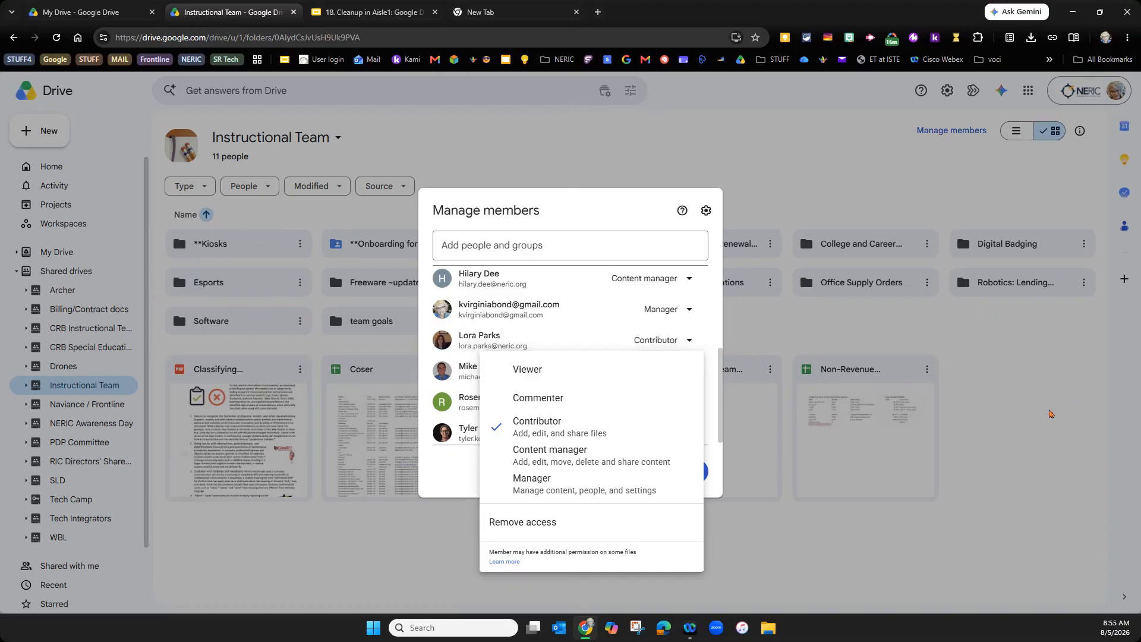
key("Escape")
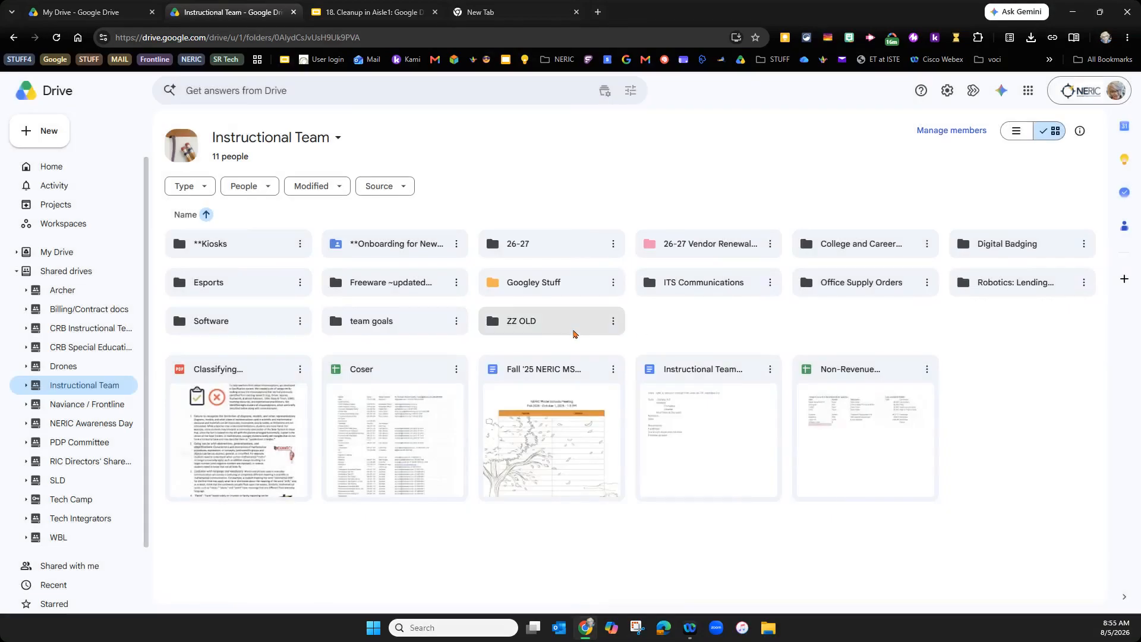
left_click(574, 333)
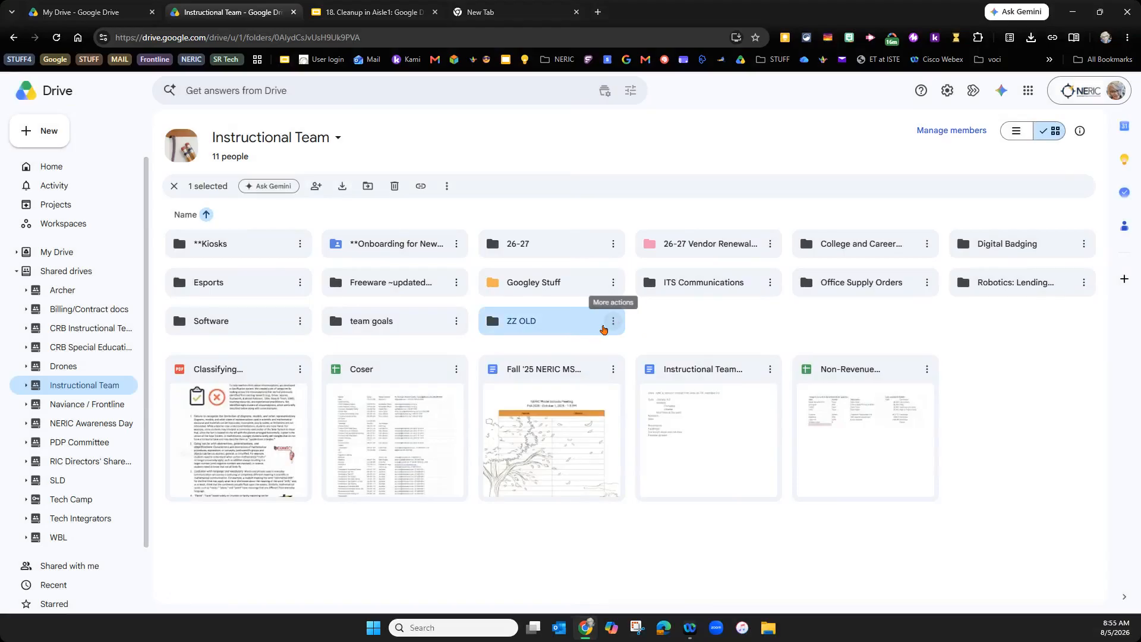
double_click(602, 329)
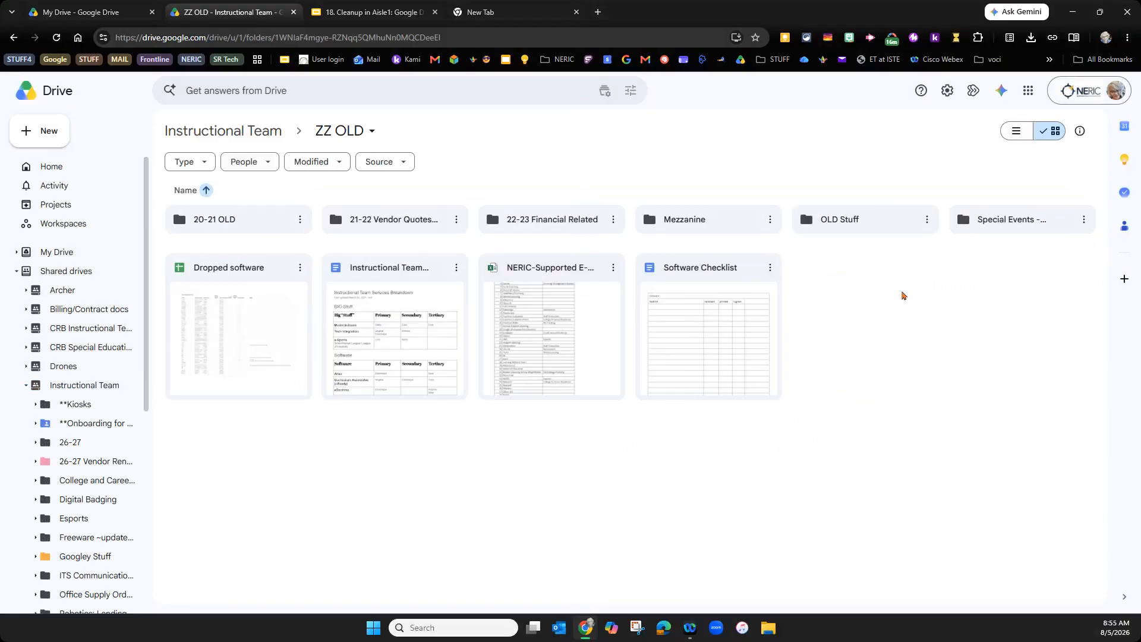
left_click(234, 131)
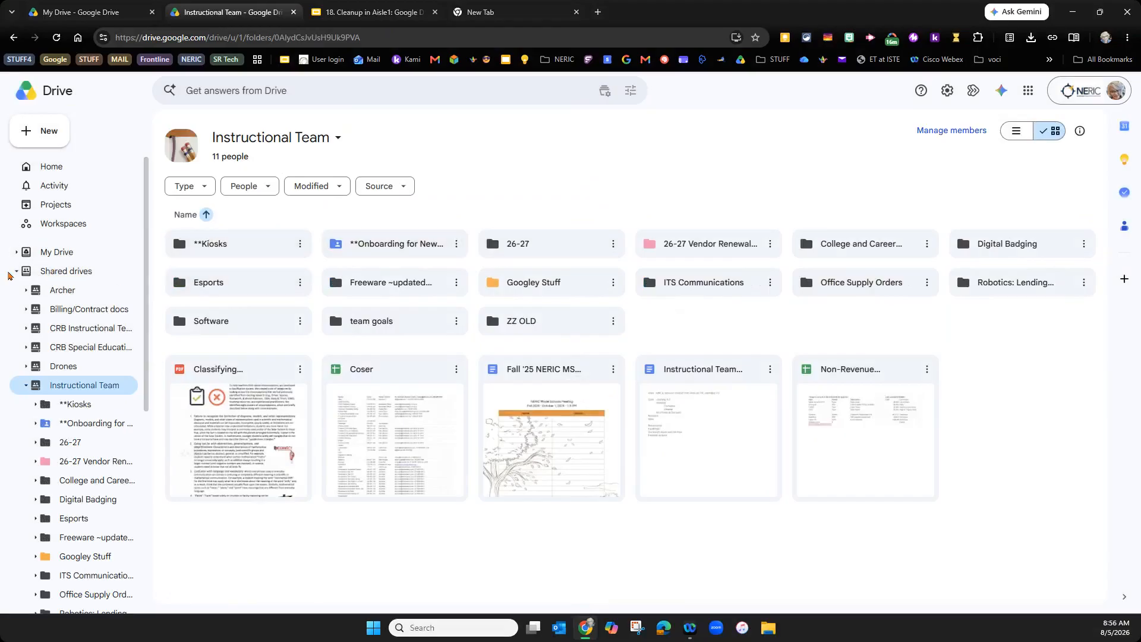
- Return to the full Shared drives list and collapse its folder tree
left_click(19, 272)
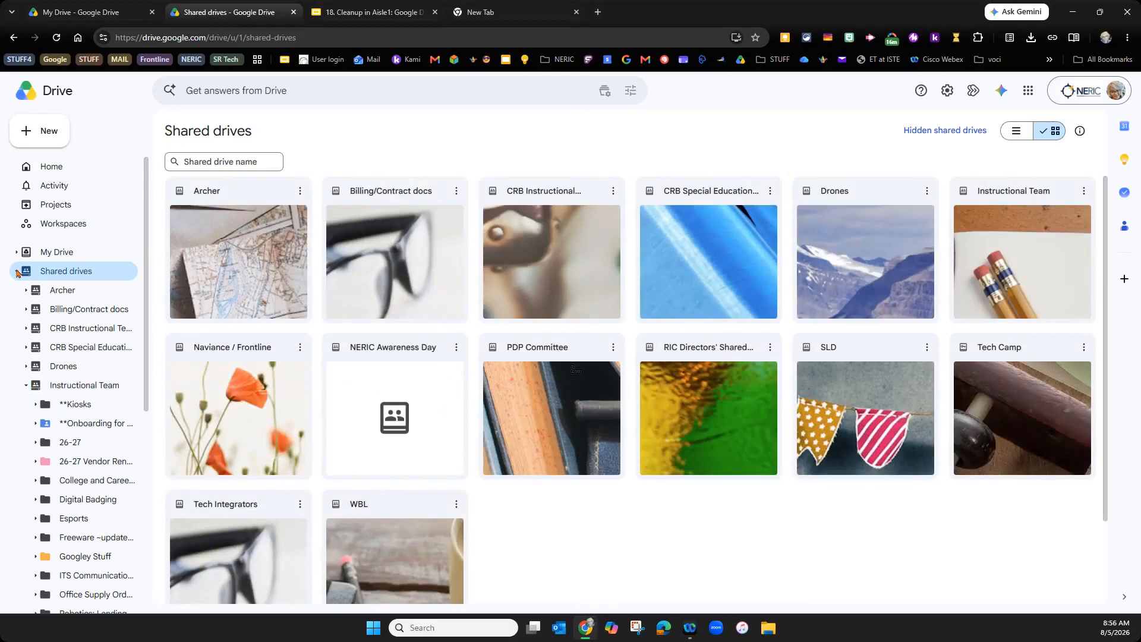
left_click(18, 273)
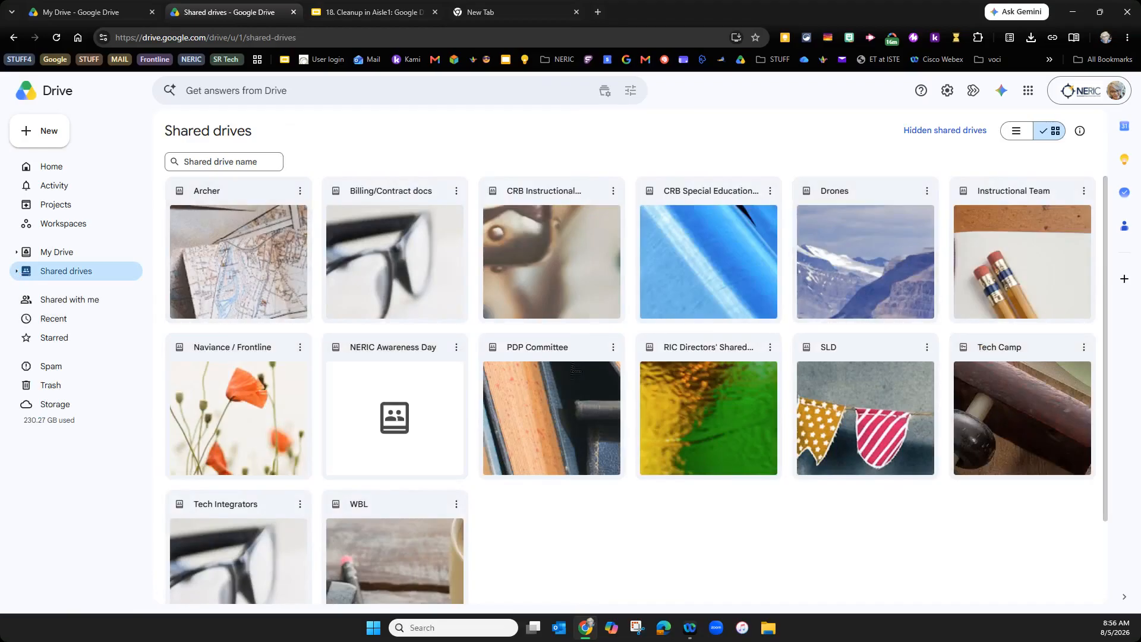
- Scroll through the Shared with me files, then switch to My Drive
left_click(76, 299)
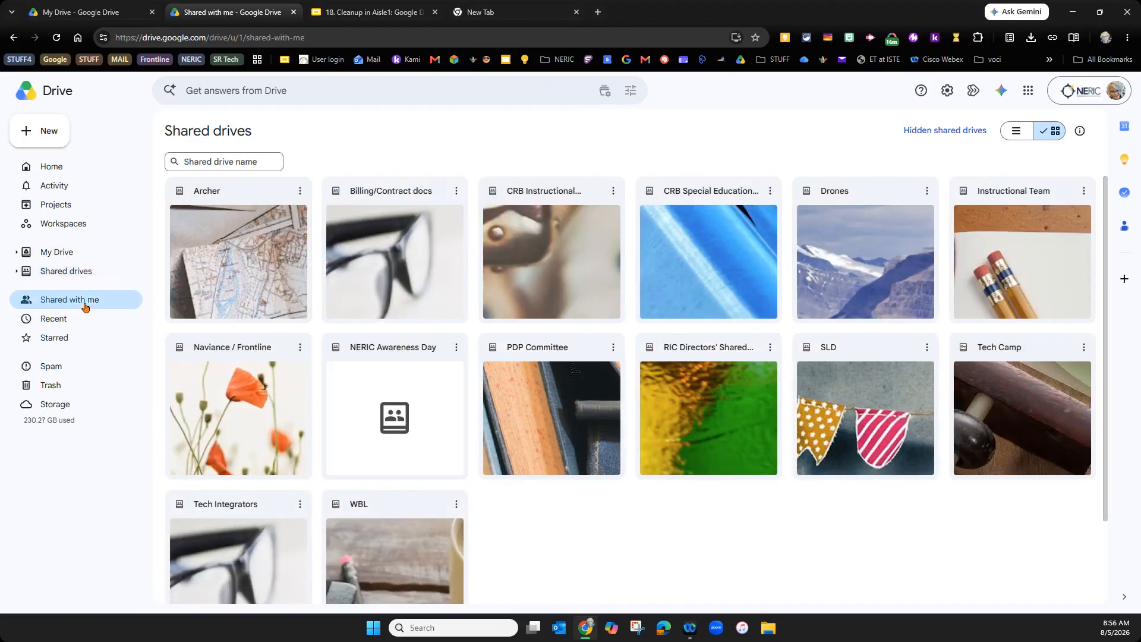
scroll(867, 347, "down", 15)
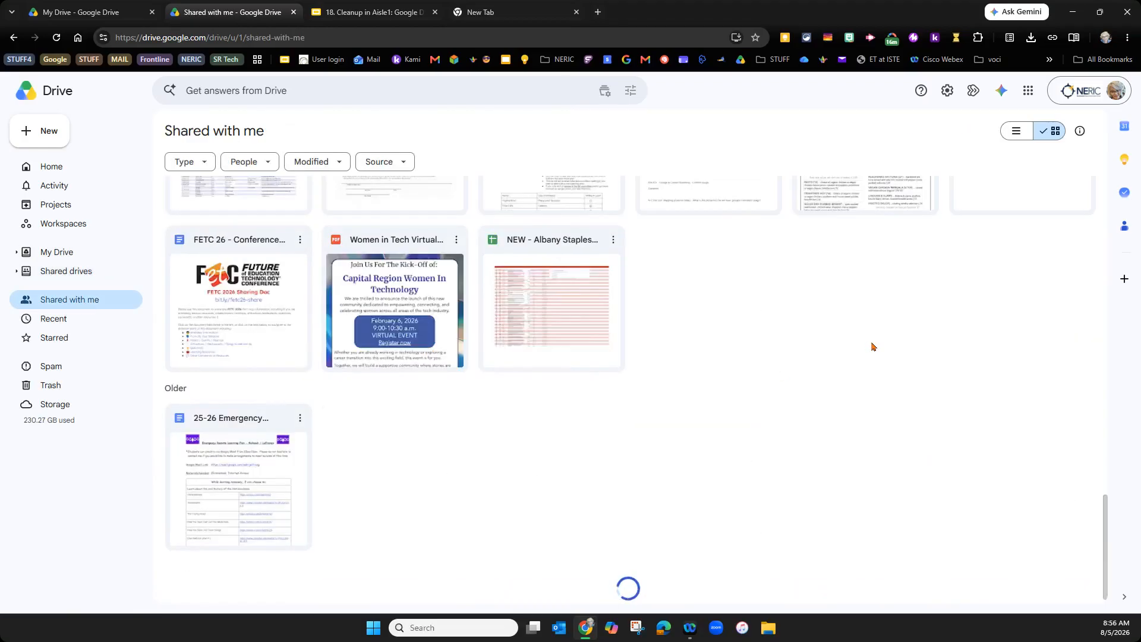
scroll(872, 346, "down", 5)
scroll(872, 347, "down", 15)
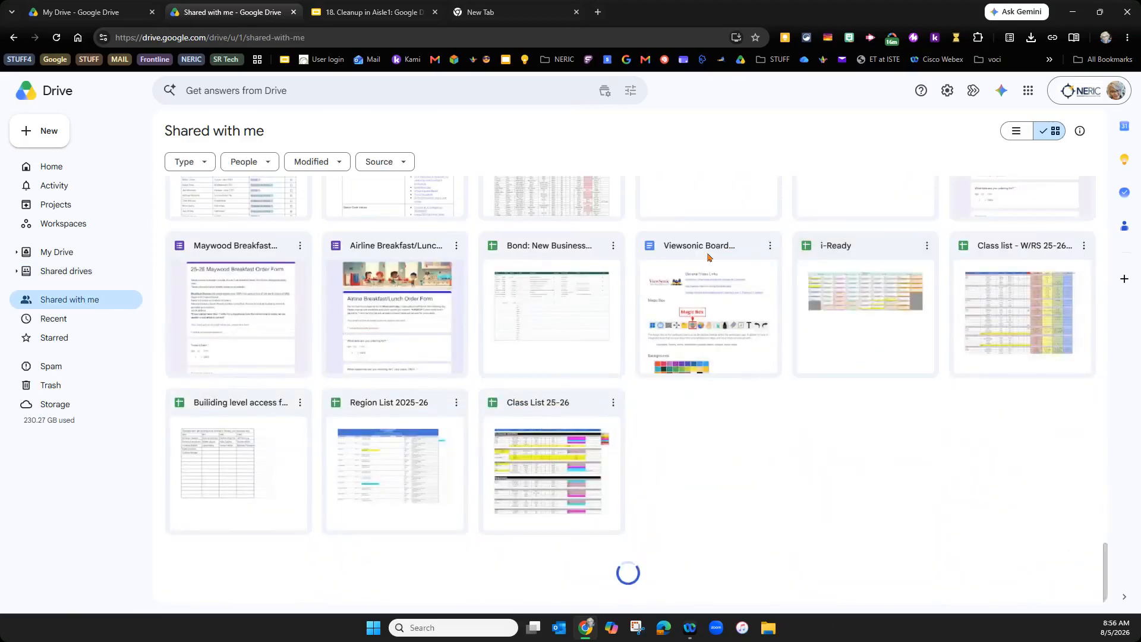
left_click(64, 260)
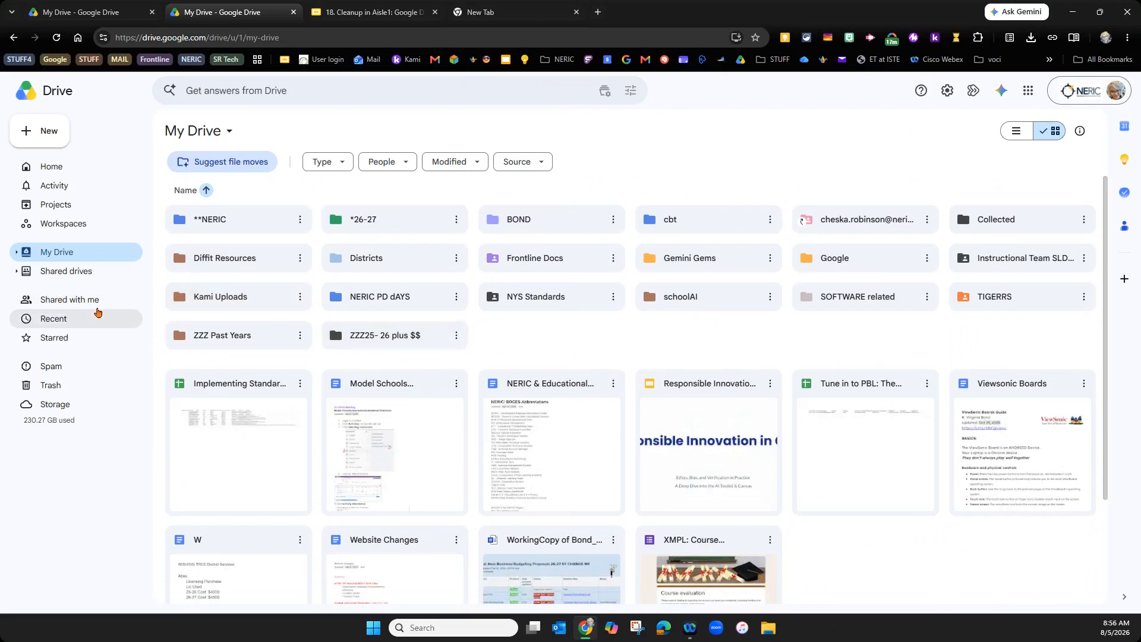
- Go back to Shared with me and look over the Advanced search options before closing them
left_click(95, 300)
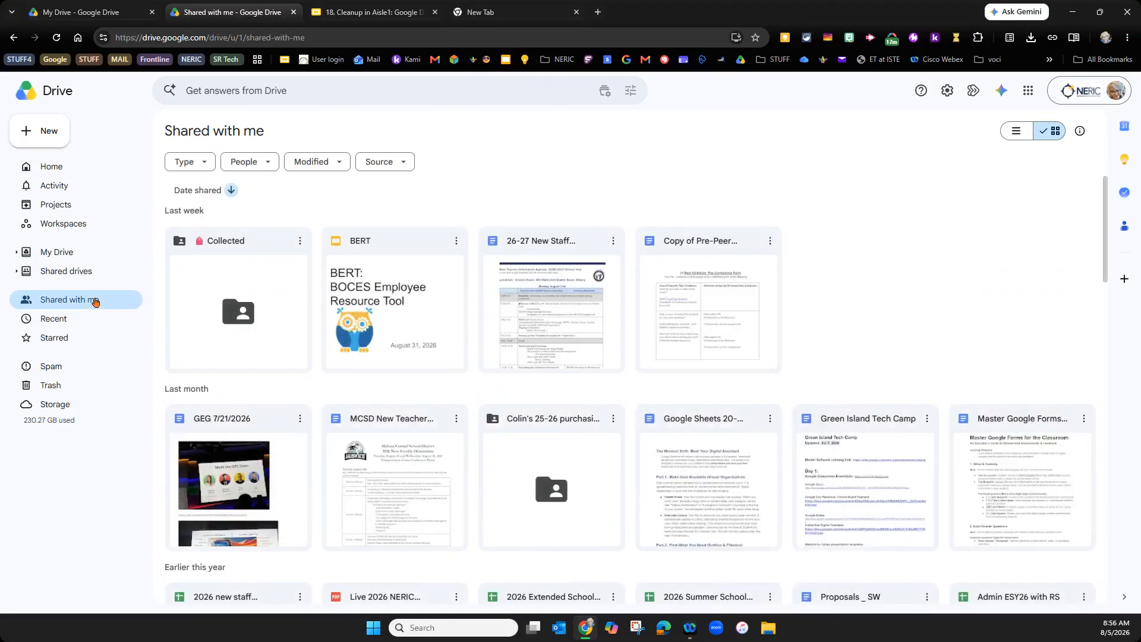
left_click(631, 92)
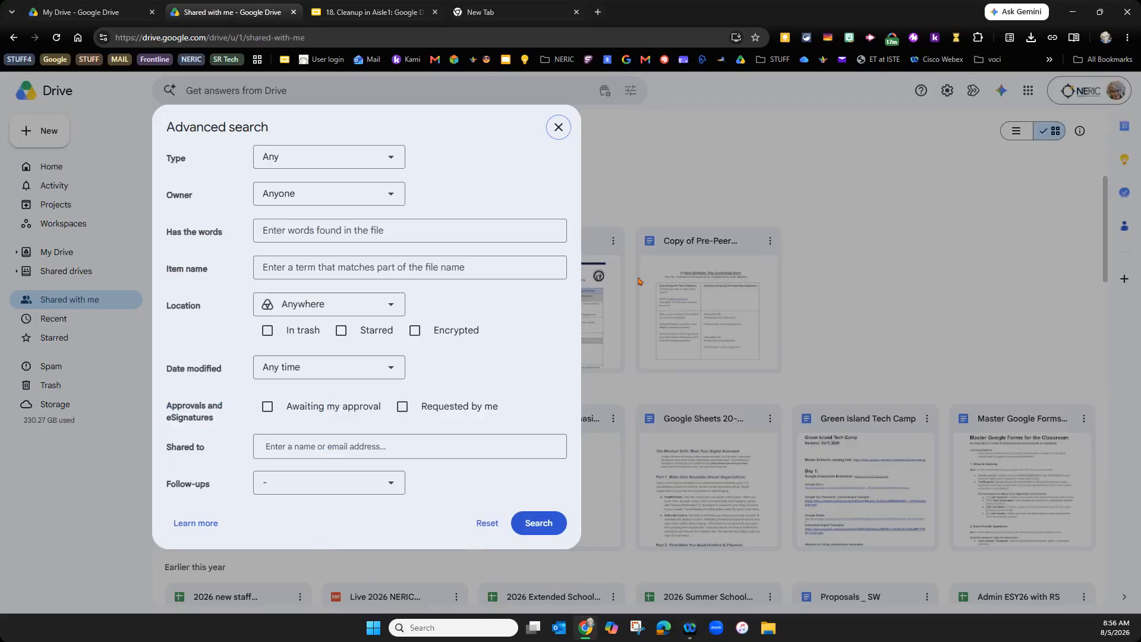
left_click(558, 127)
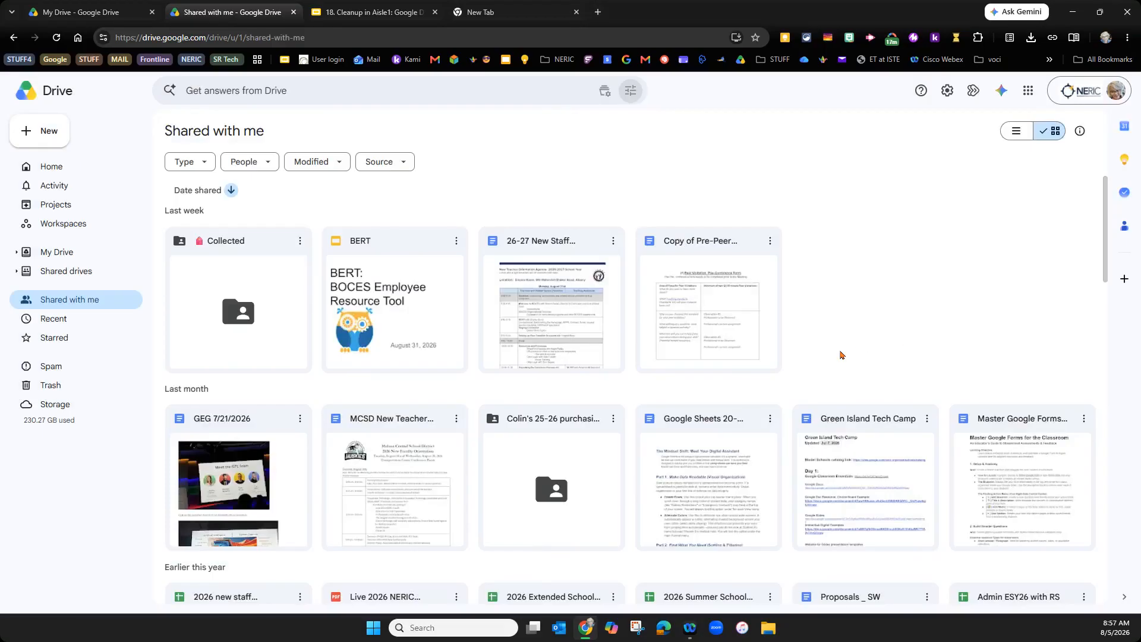
- Check the Green Island Tech Camp document's access details, then go to the Workspaces page
left_click(891, 469)
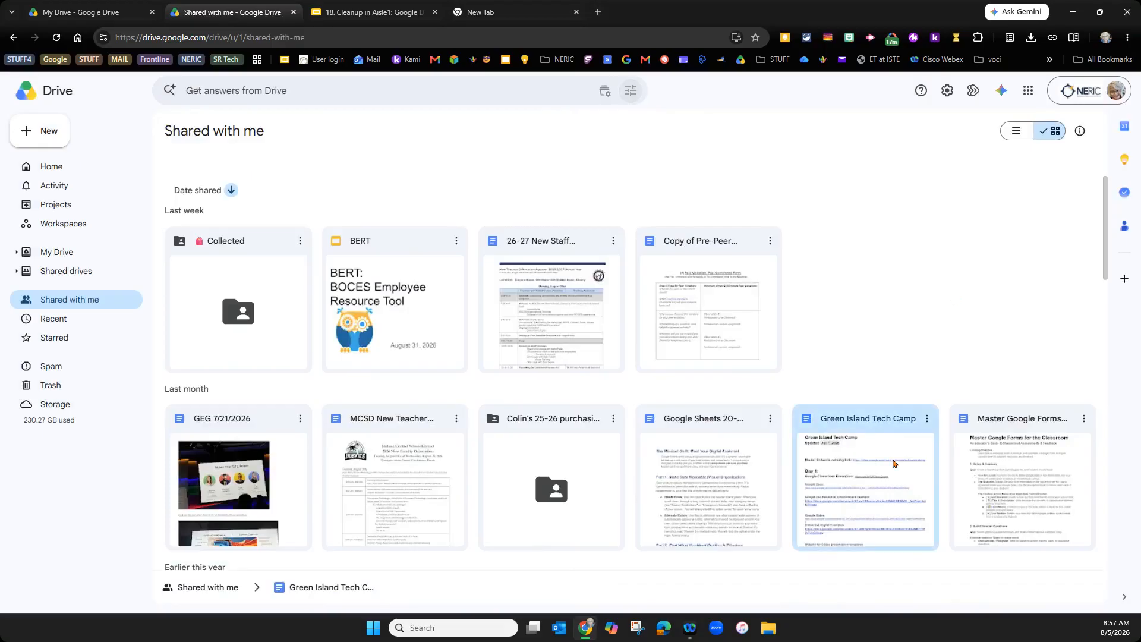
left_click(1079, 130)
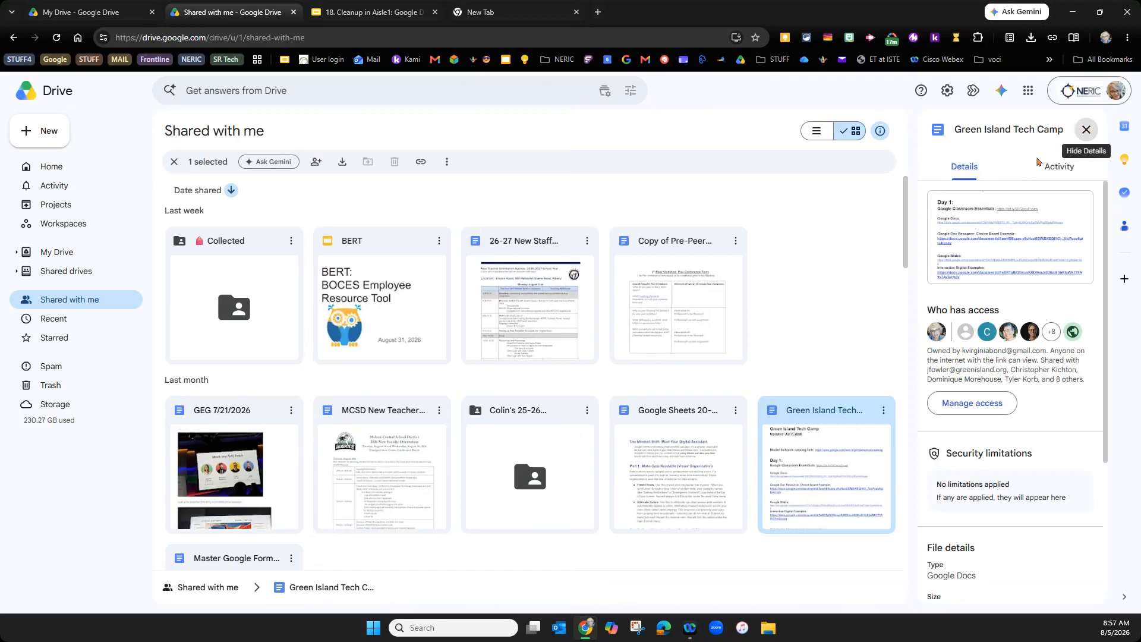
left_click(1088, 130)
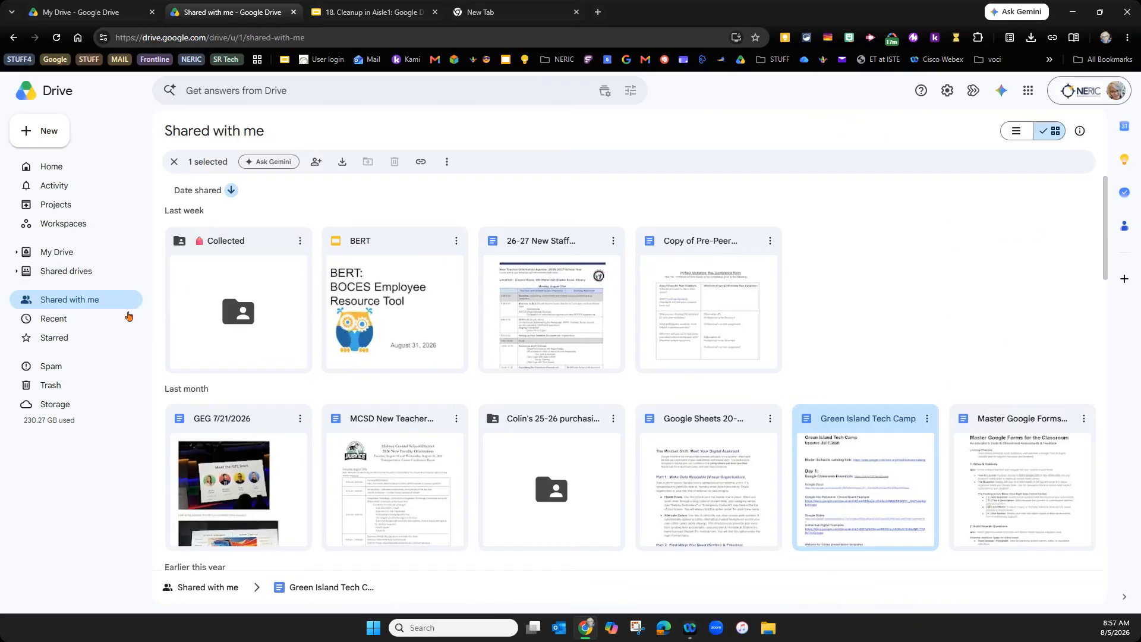
left_click(71, 230)
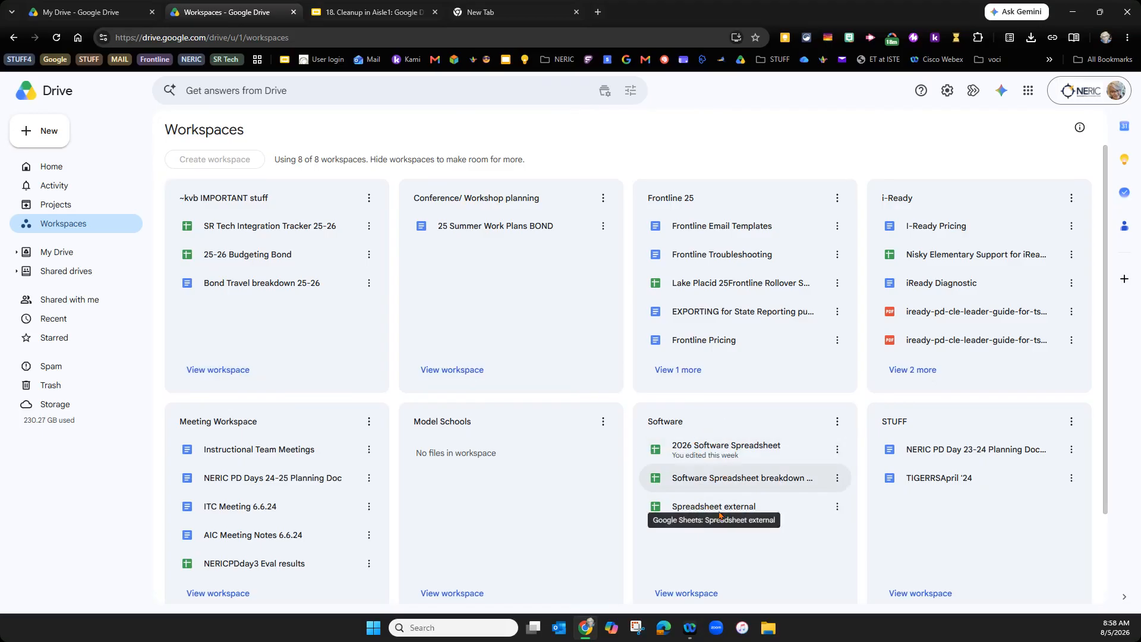
left_click(725, 449)
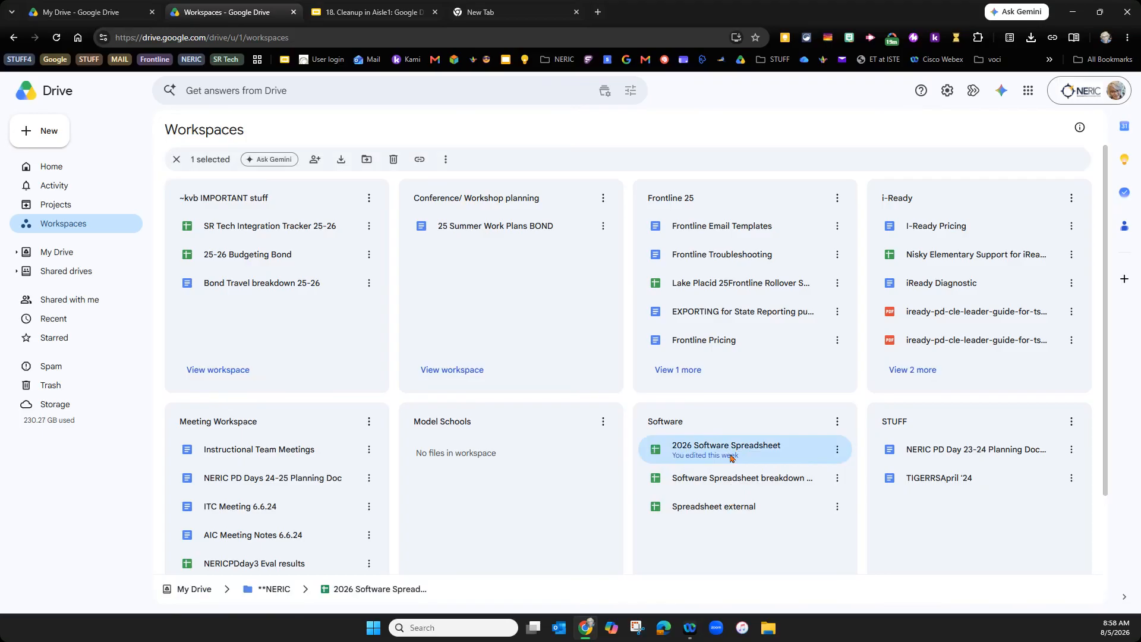
double_click(731, 457)
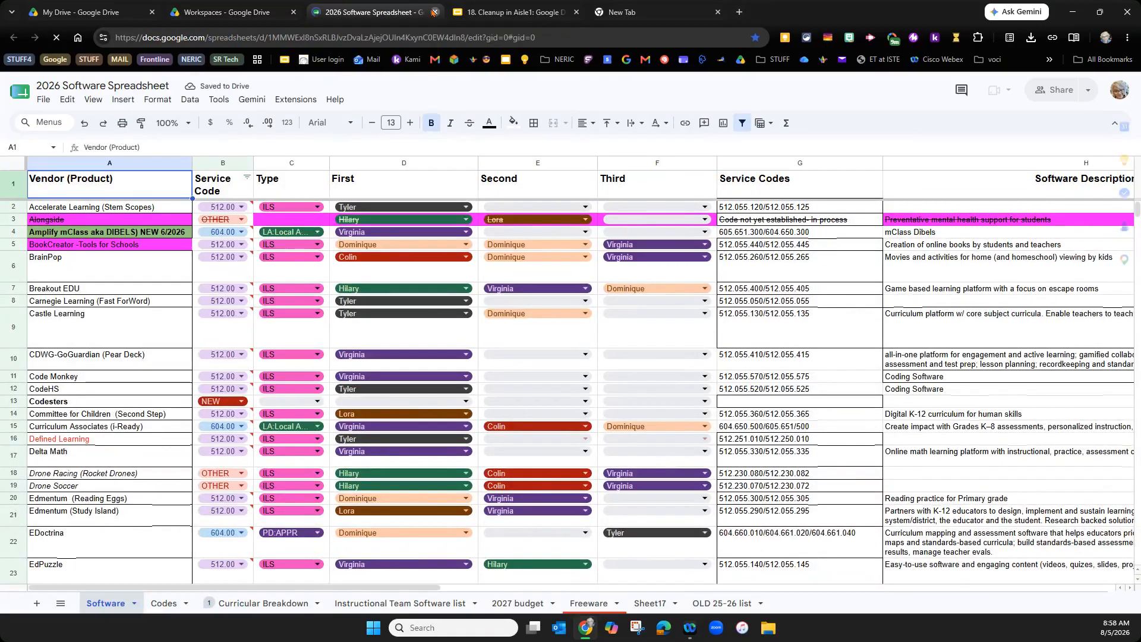
left_click(433, 12)
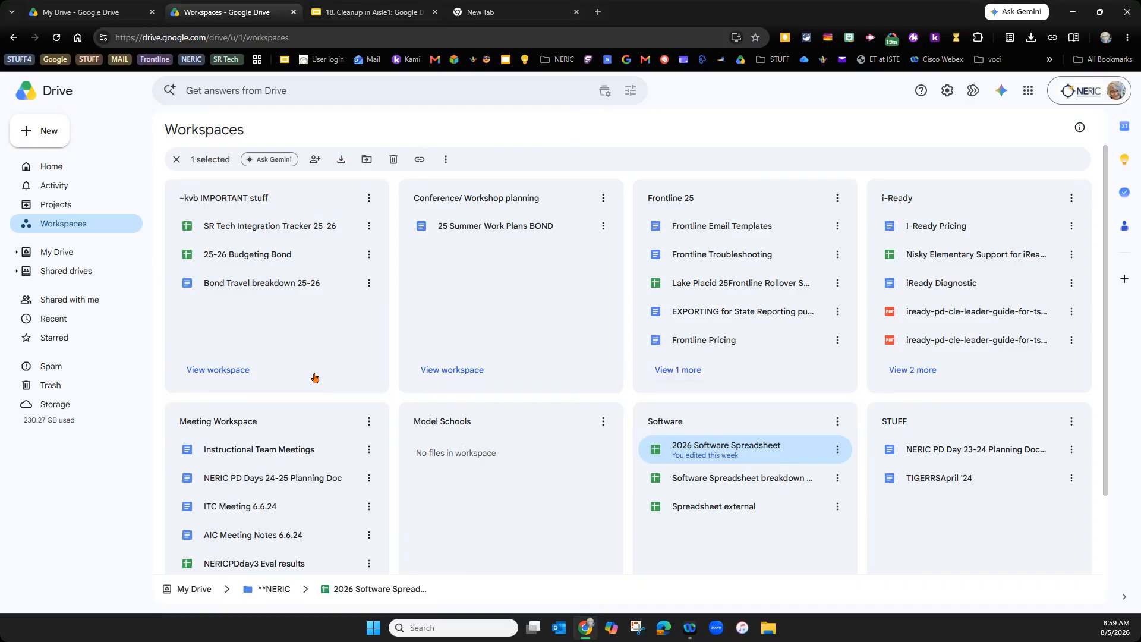
- Take both Bond files out of ~kvb IMPORTANT stuff, leaving only SR Tech Integration Tracker 25-26
left_click(369, 284)
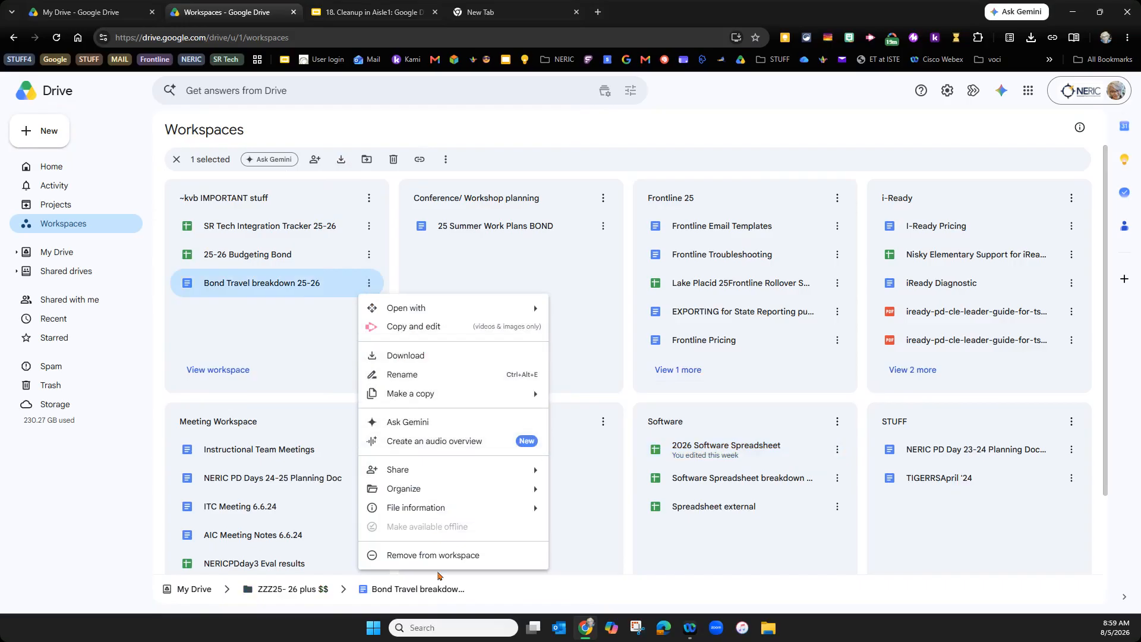
left_click(433, 555)
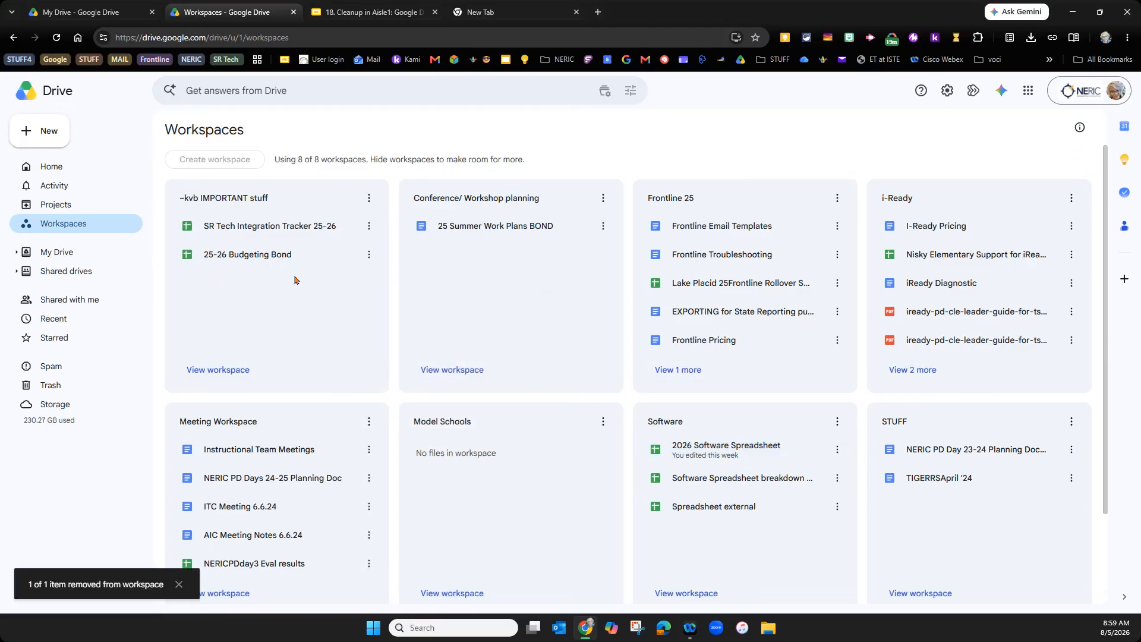
left_click(369, 256)
left_click(420, 508)
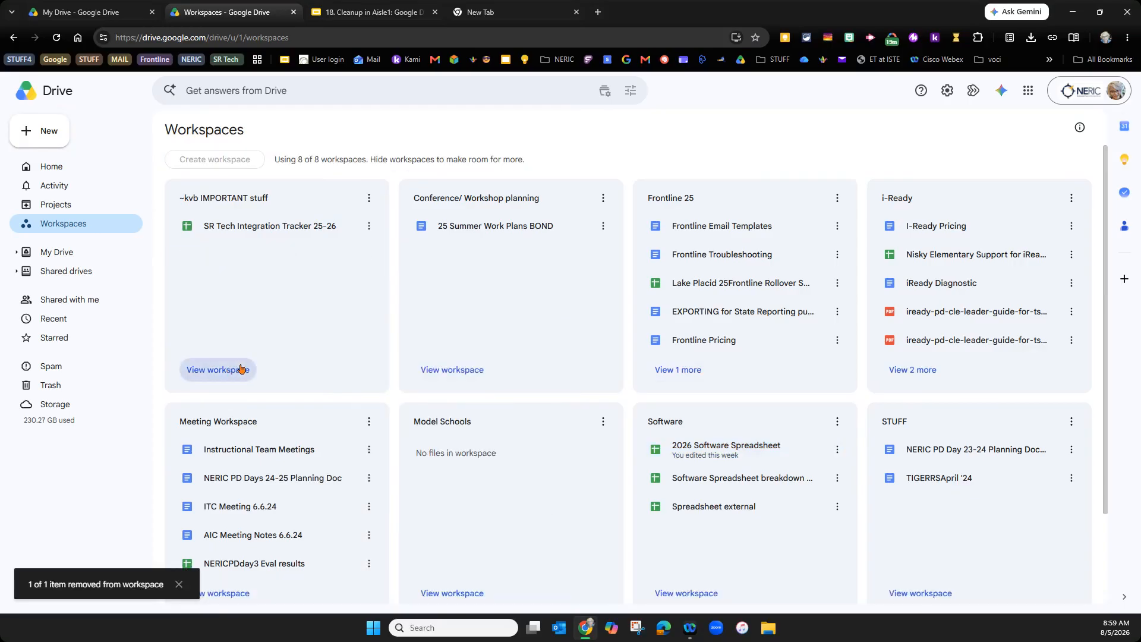
left_click(241, 369)
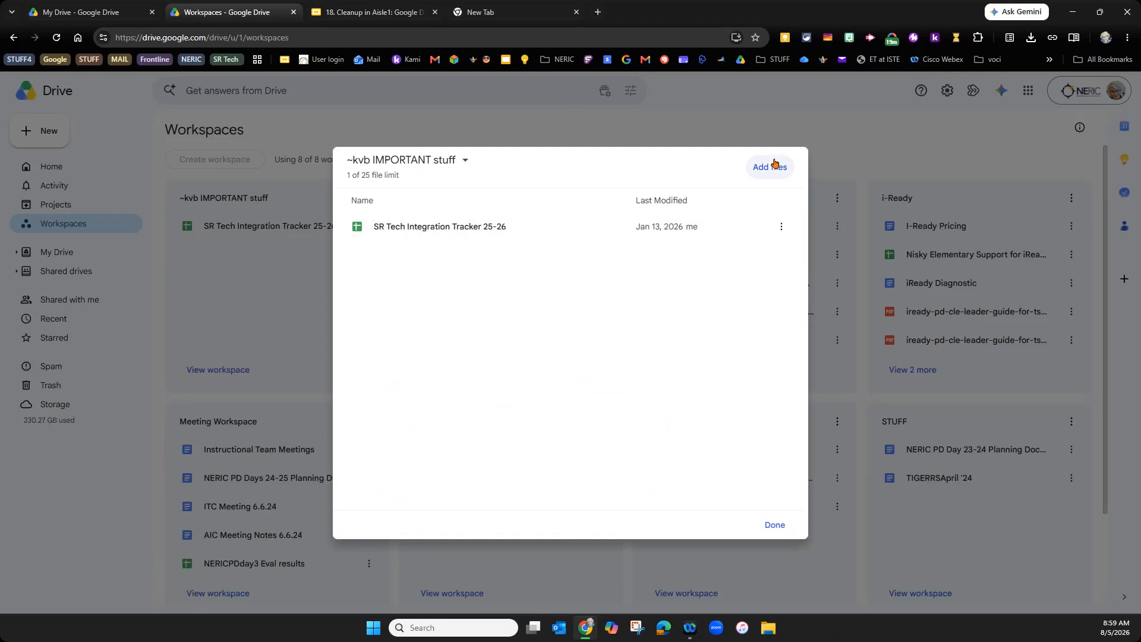
- Add 26-27 Budgeting Bond to ~kvb IMPORTANT stuff, then remove Nisky Elementary Support from the i-Ready workspace
left_click(772, 166)
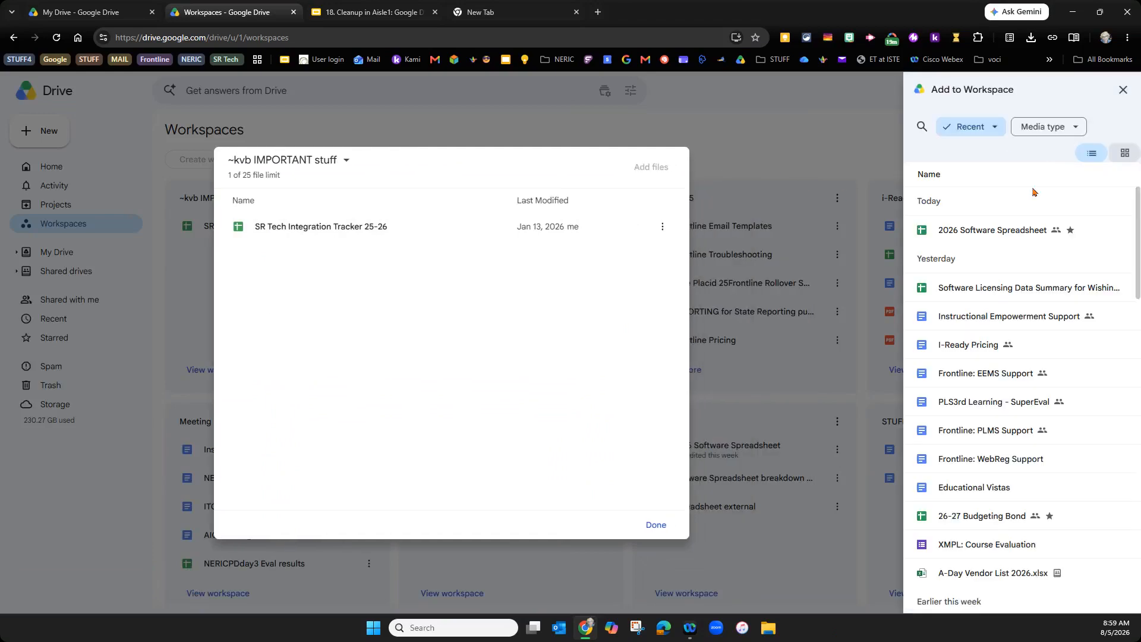
left_click(959, 517)
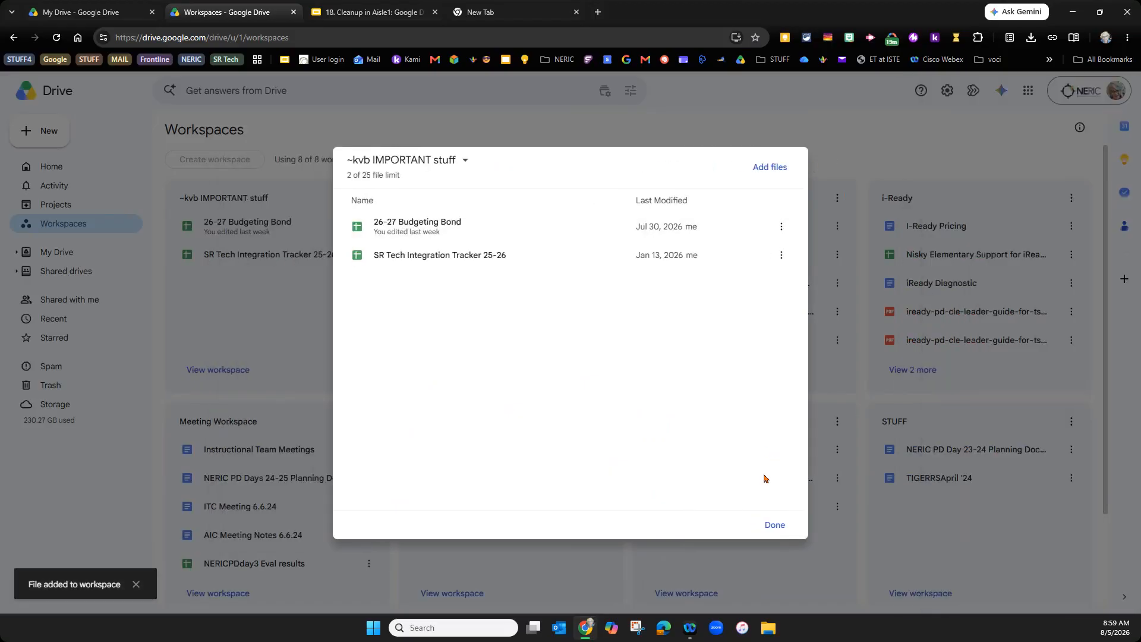
left_click(772, 525)
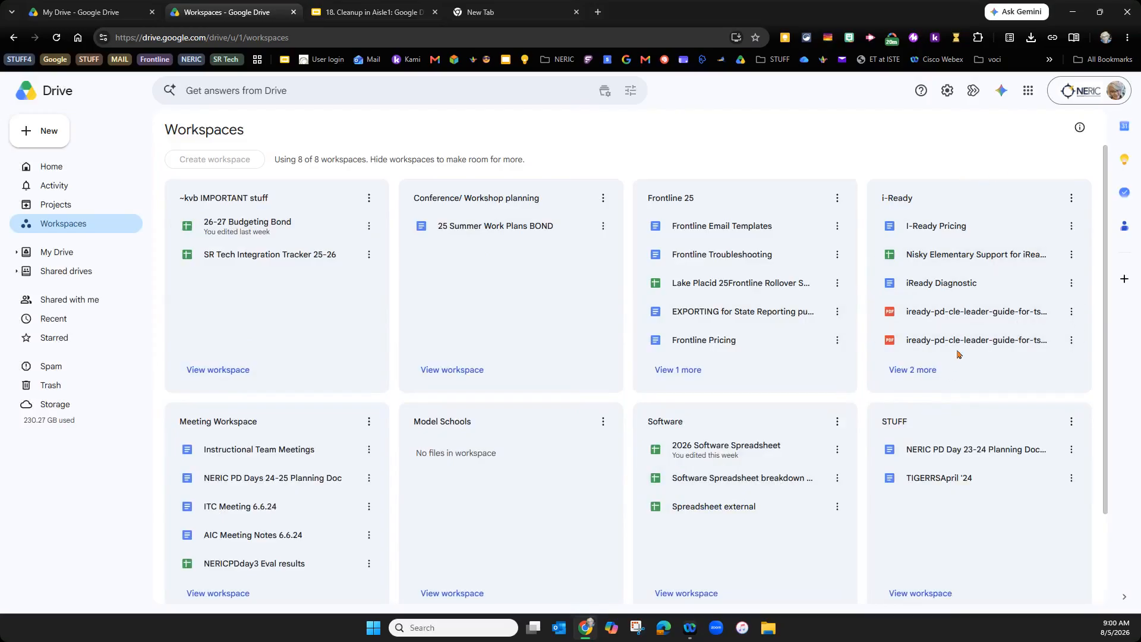
left_click(1073, 255)
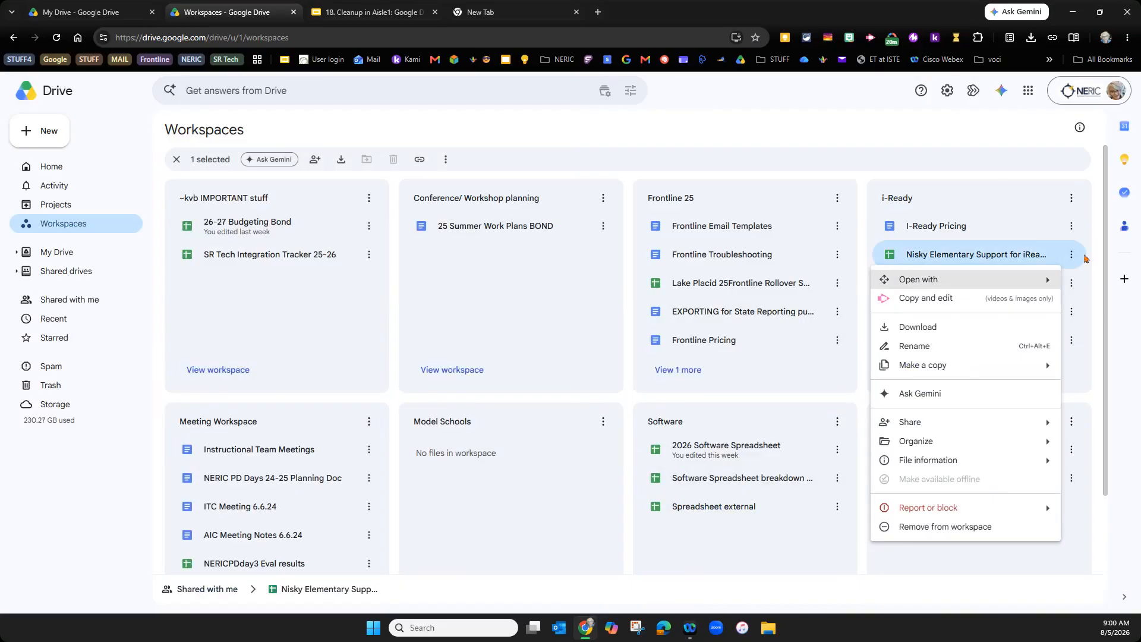
left_click(945, 527)
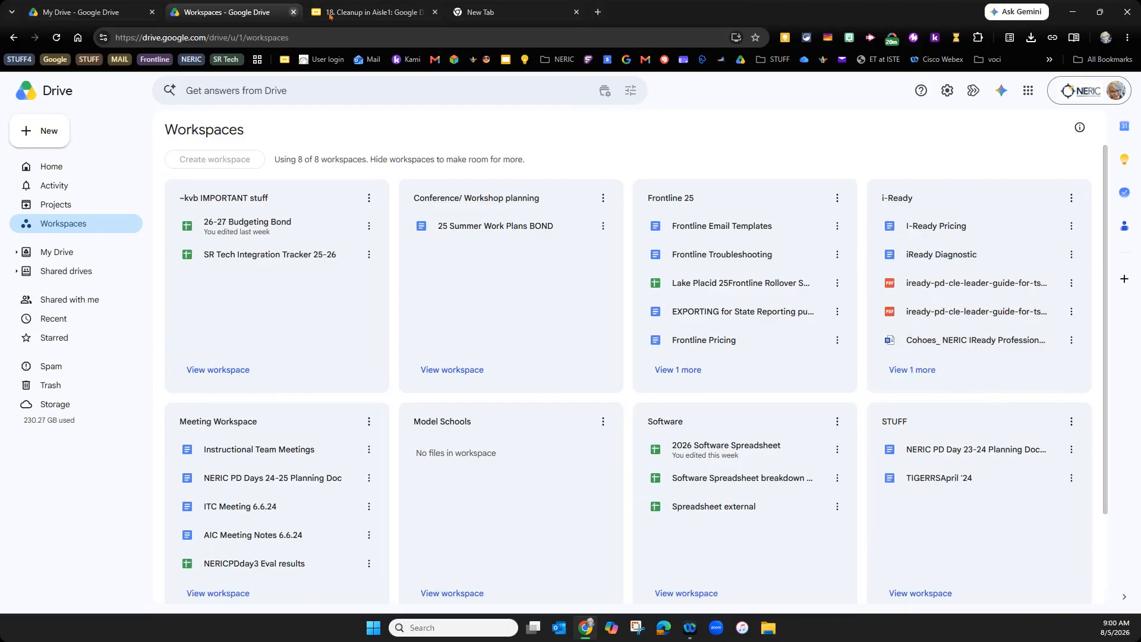
- Return to the 18. Cleanup in Aisle1 presentation and select slide 8, Basic Drive Skills Needed
left_click(341, 13)
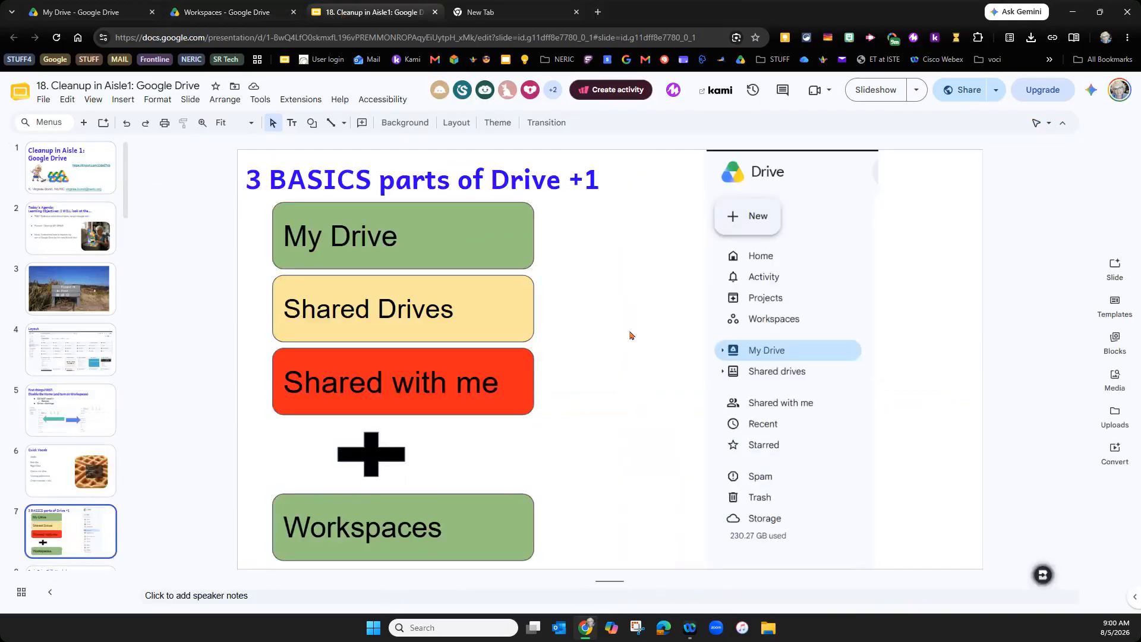
scroll(107, 464, "down", 6)
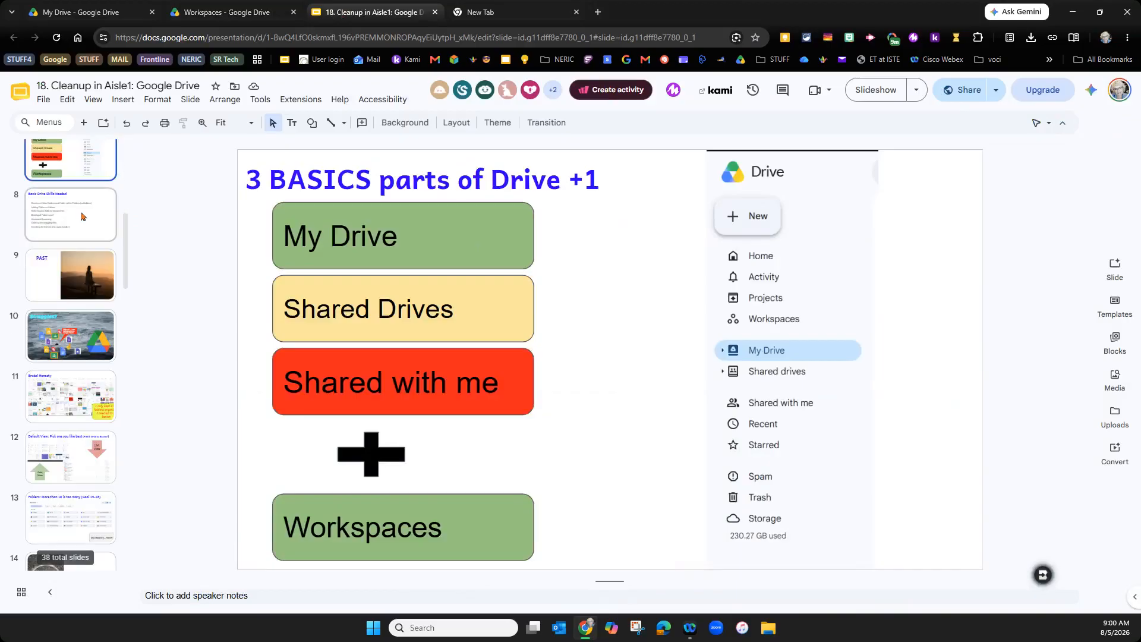
left_click(81, 216)
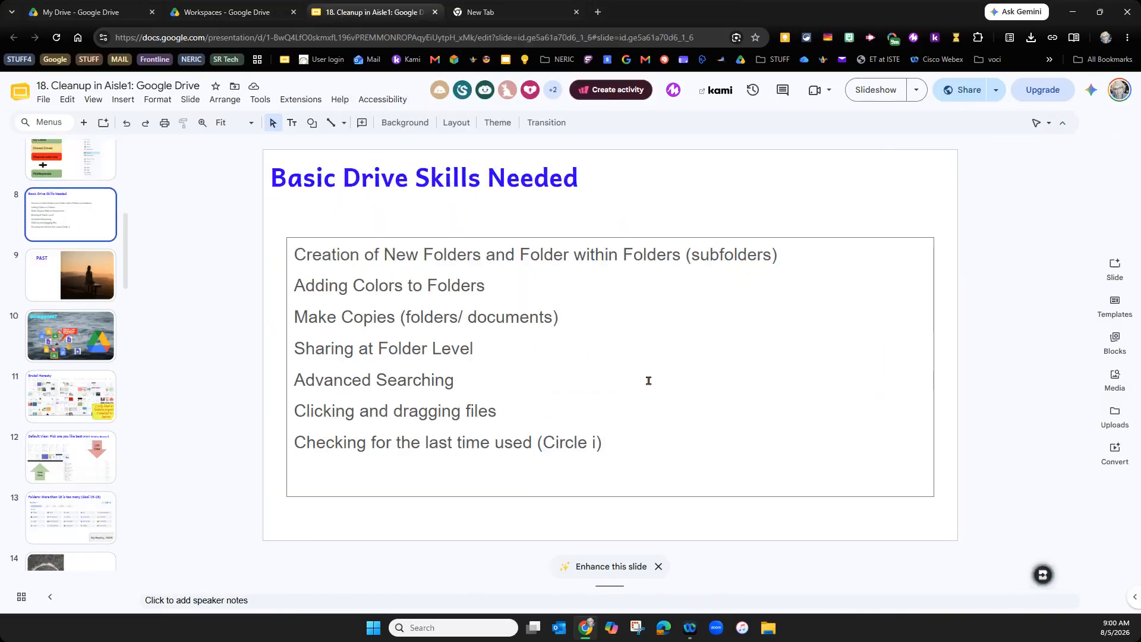
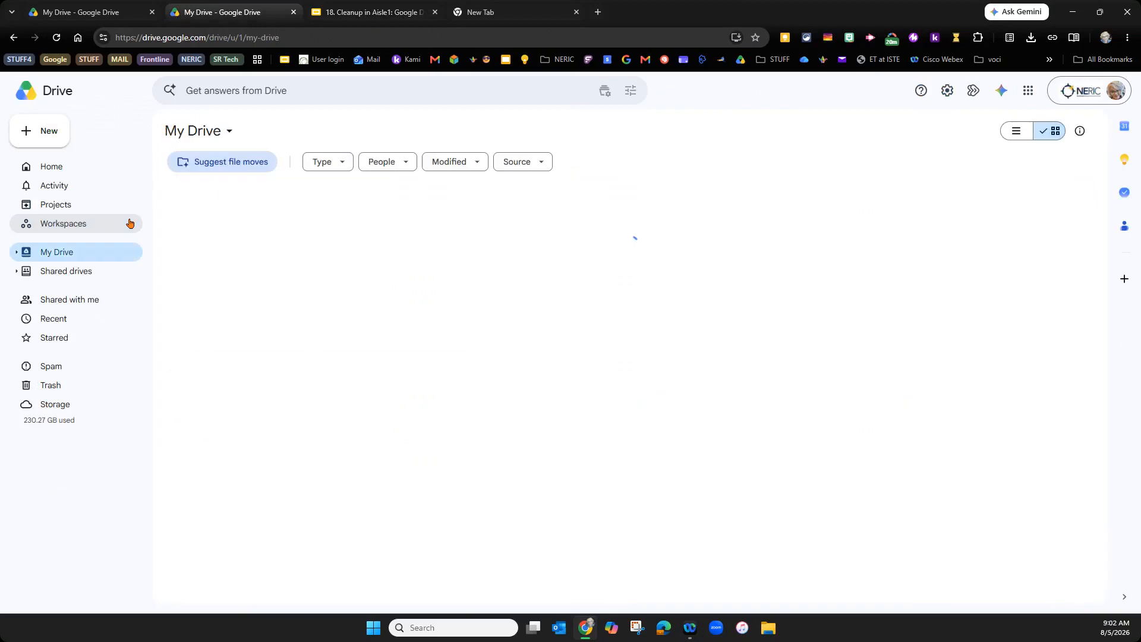
left_click(60, 142)
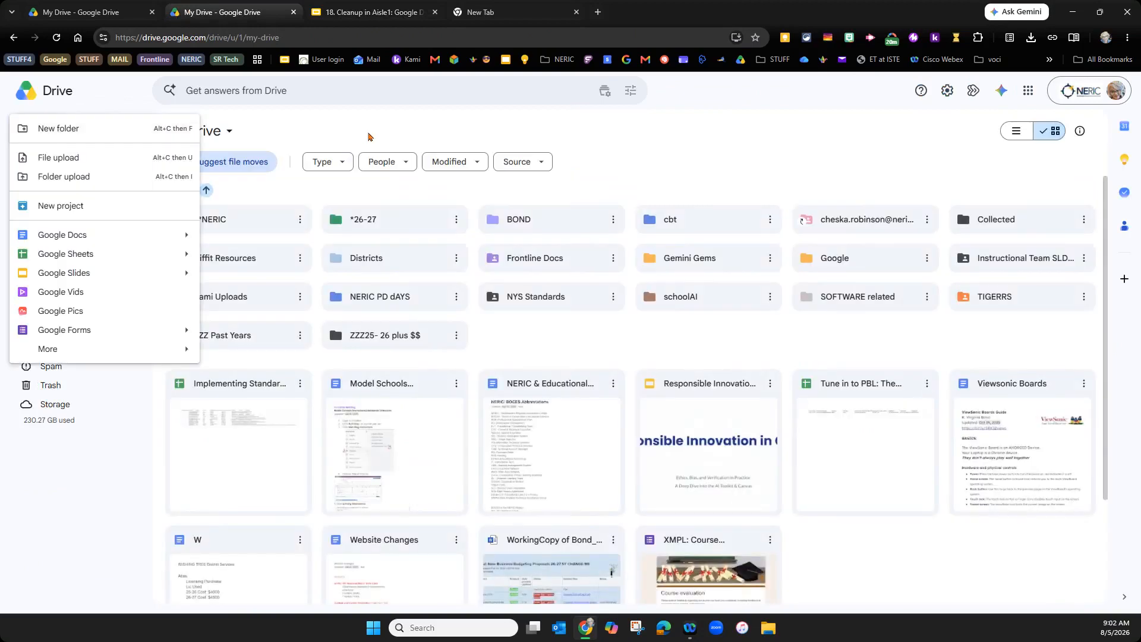
right_click(856, 339)
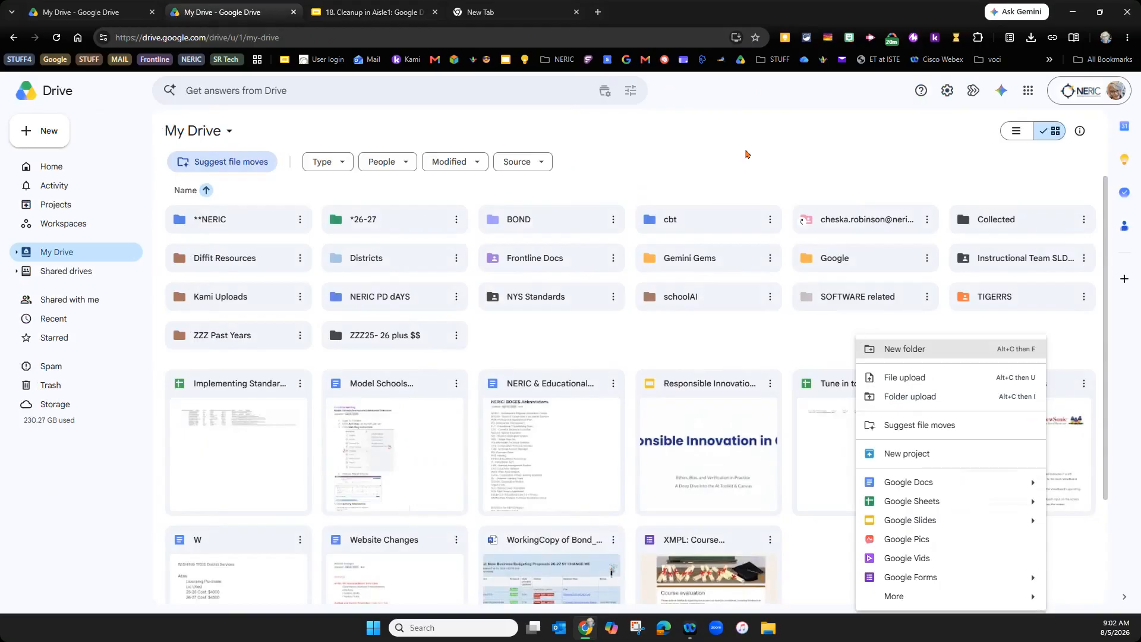
left_click(739, 189)
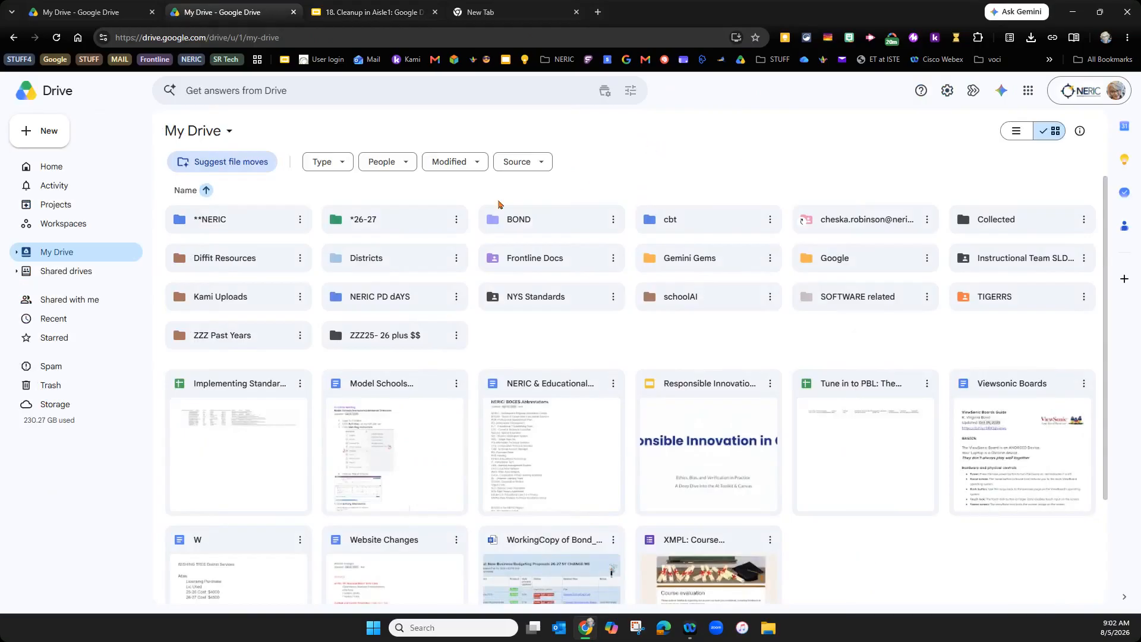
double_click(385, 223)
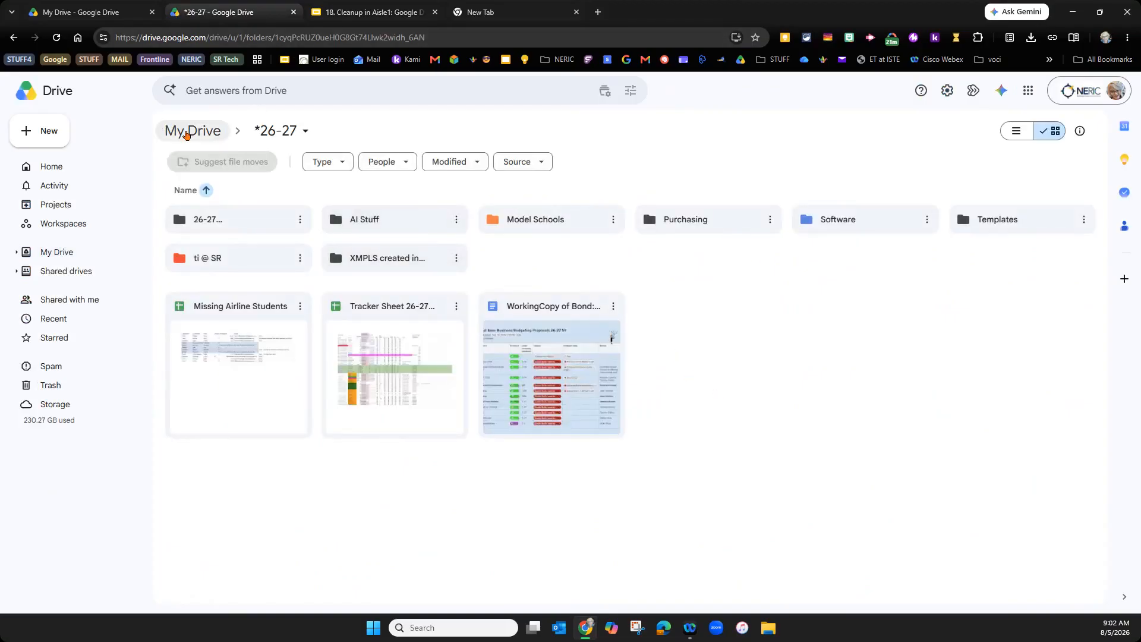
left_click(186, 133)
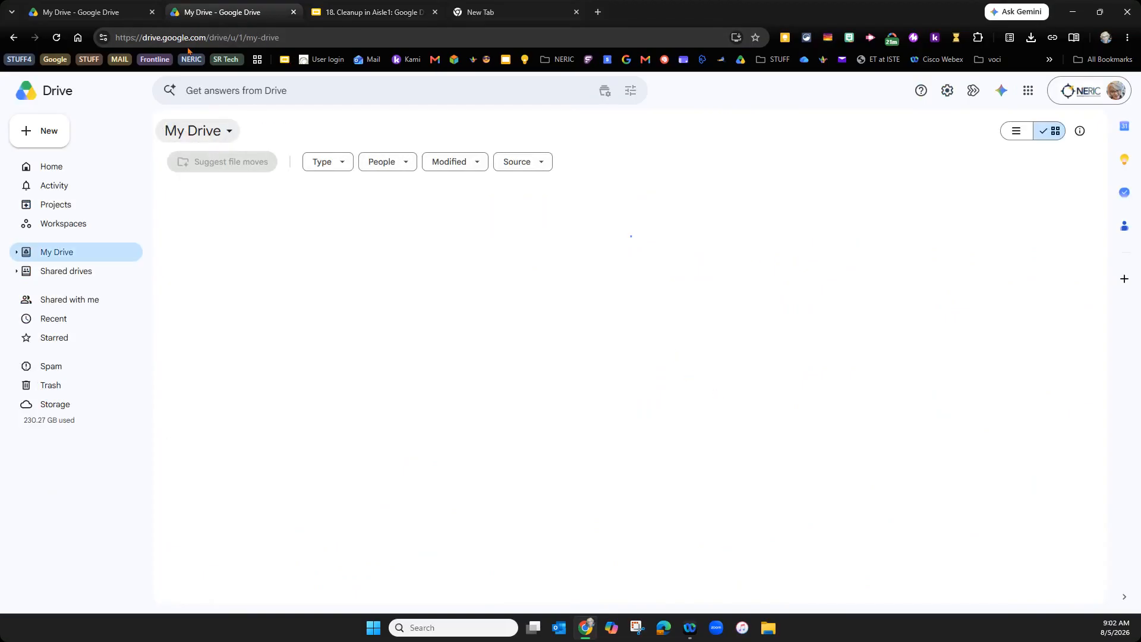
left_click(384, 12)
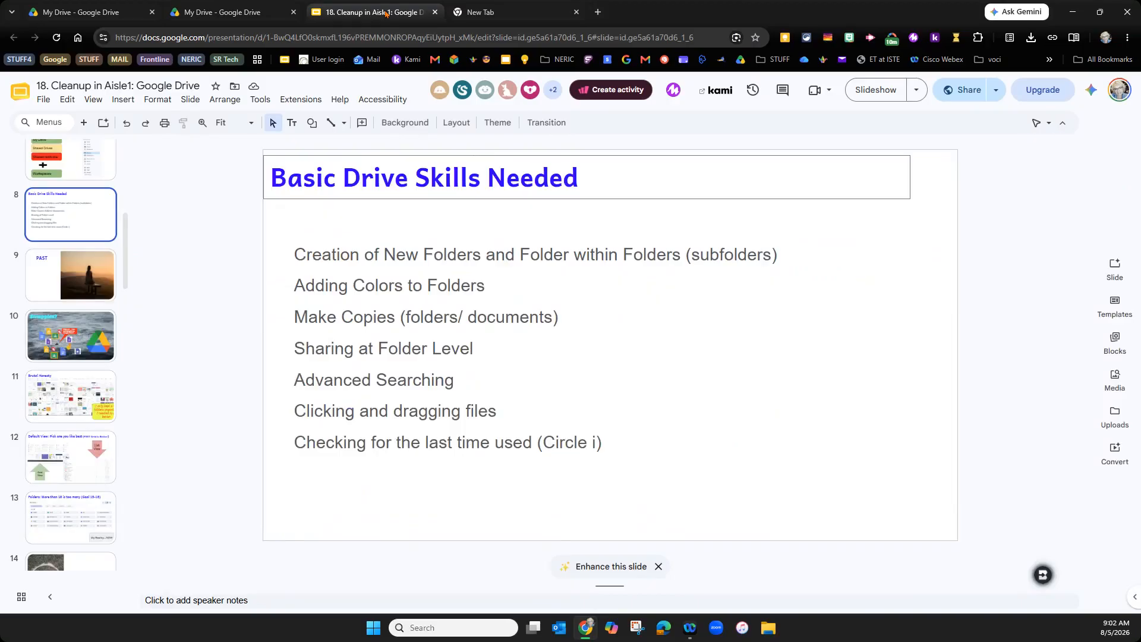
left_click(221, 13)
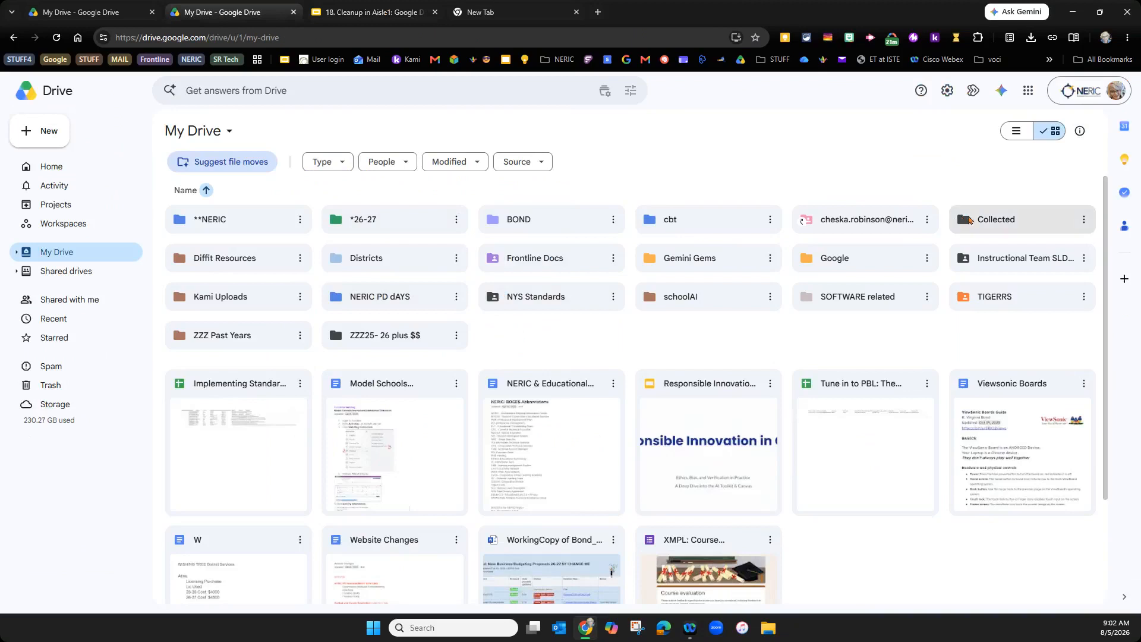
- Colour the Collected folder purple, then return to the 18. Cleanup in Aisle1 presentation
right_click(968, 219)
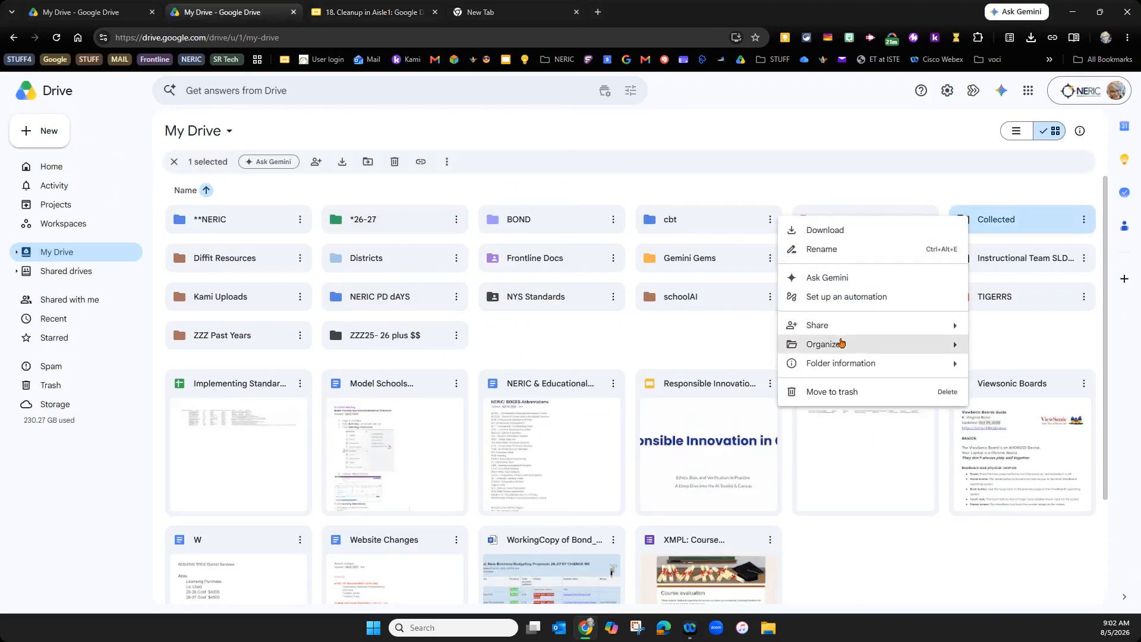
mouse_move(841, 343)
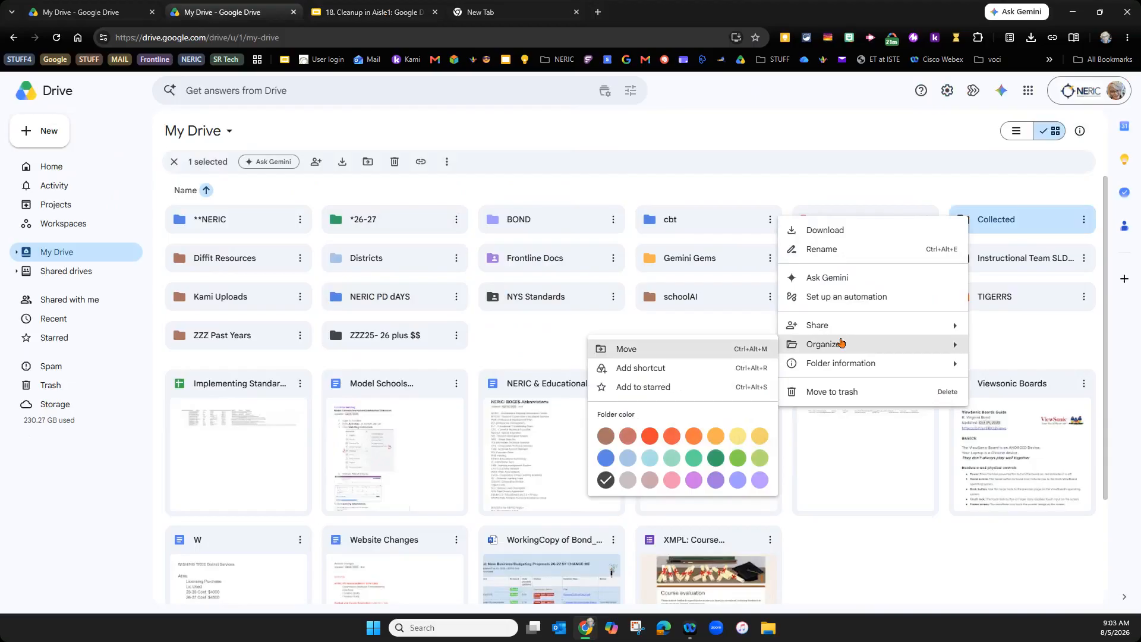
left_click(694, 480)
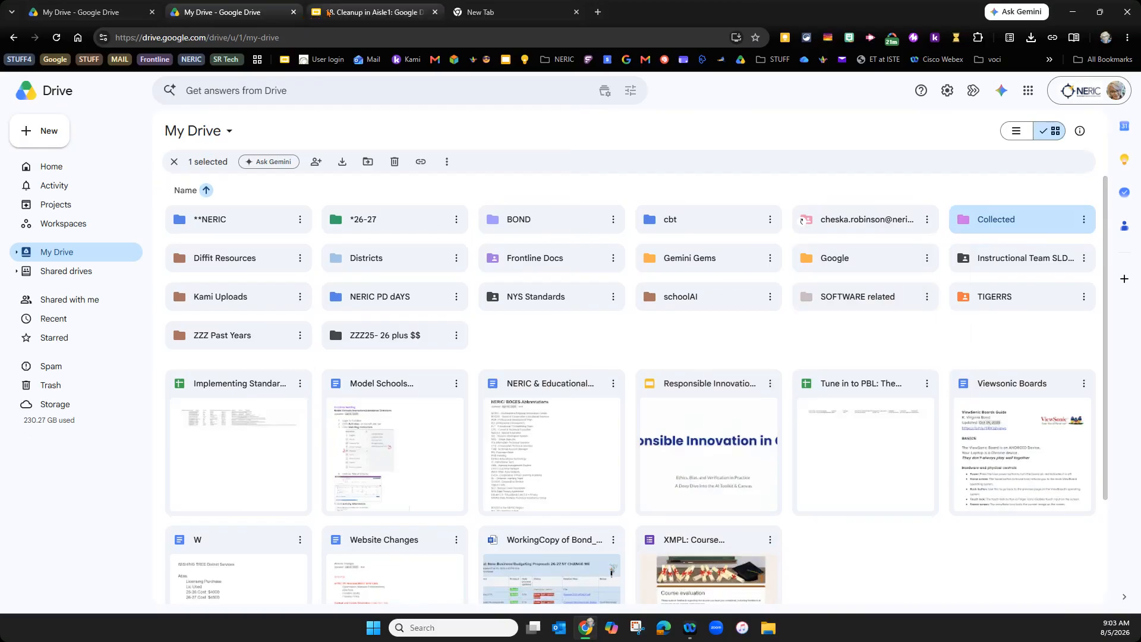
left_click(329, 12)
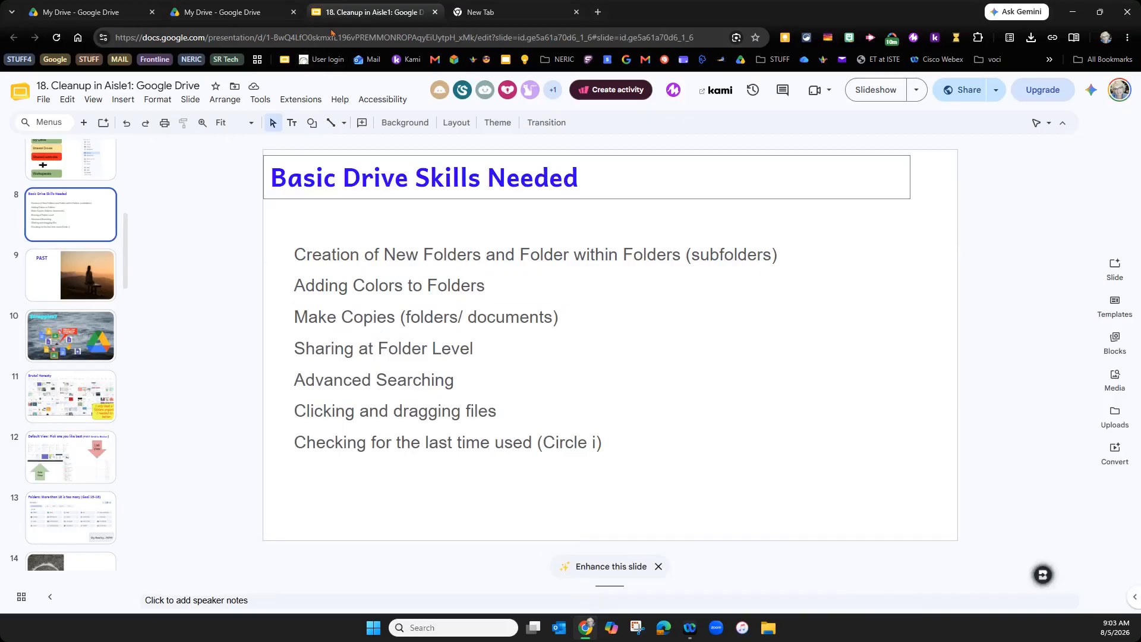
- Back in My Drive, look over the BOND folder's options, then bring up the Model Schools document's options
left_click(201, 11)
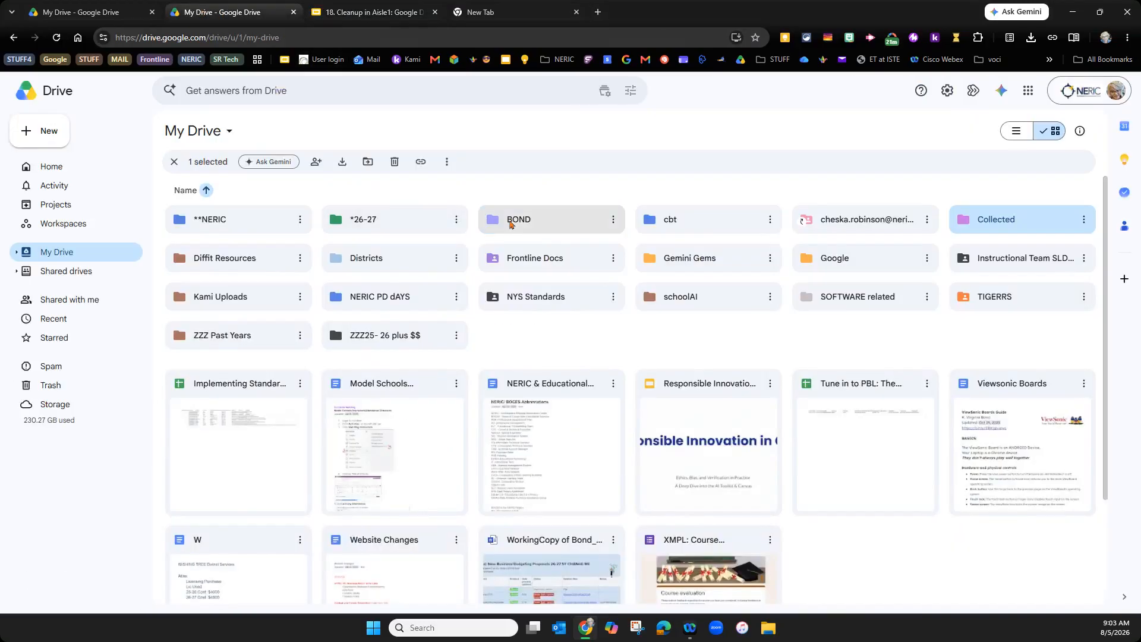
right_click(509, 224)
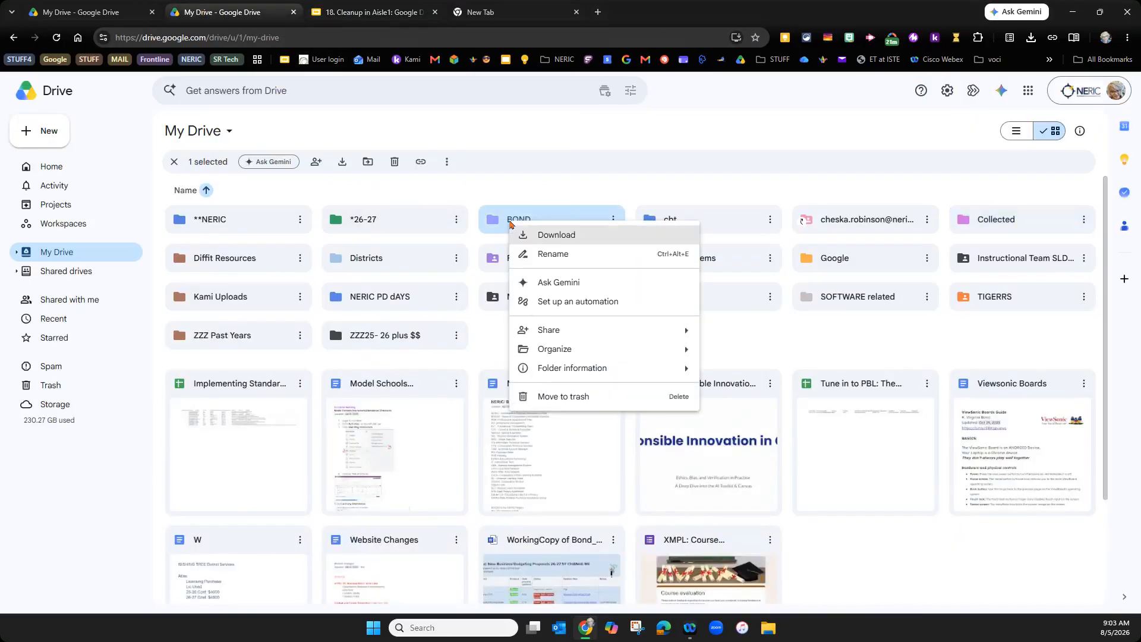
mouse_move(685, 372)
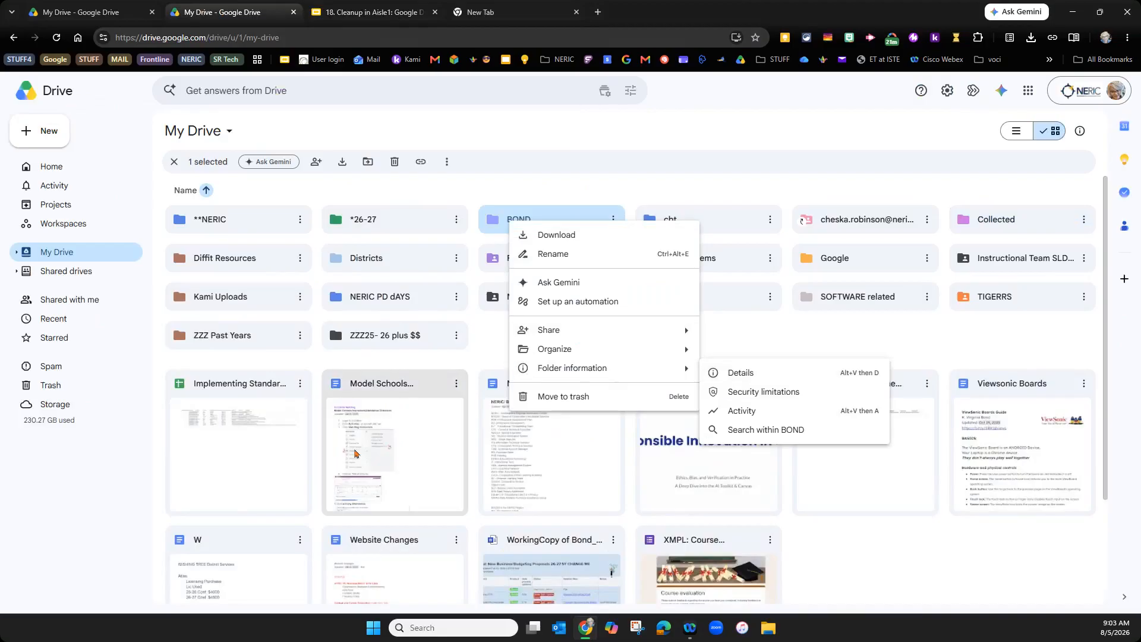
left_click(355, 452)
right_click(354, 453)
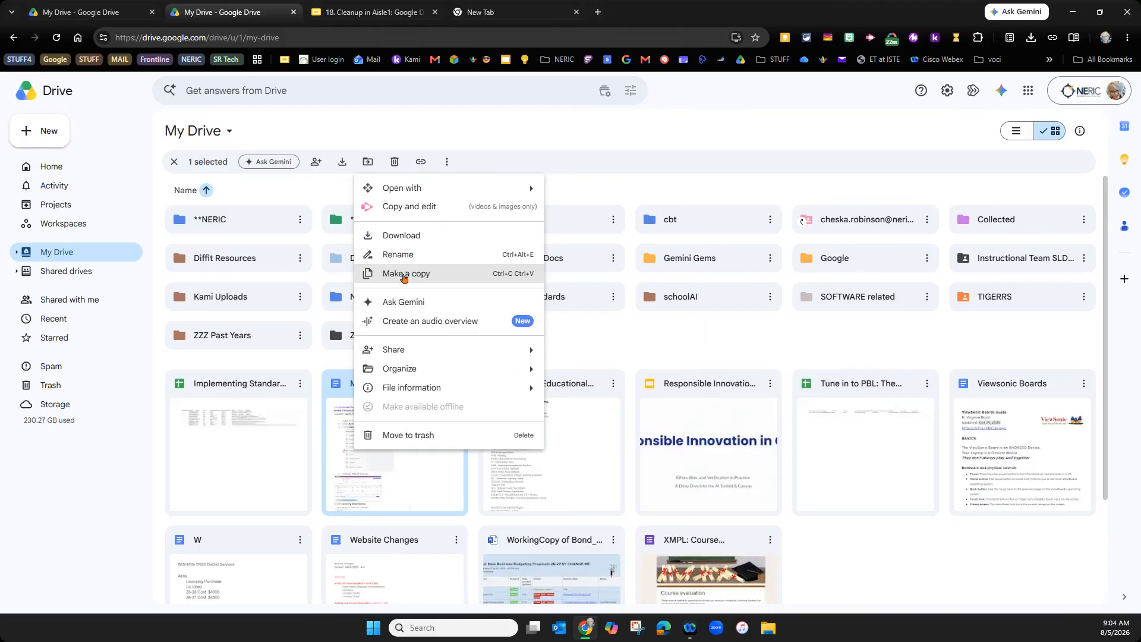
- Copy the Model Schools doc as '26-27 Model Schools Instructors Attendance Directions', then return to the slides
left_click(404, 275)
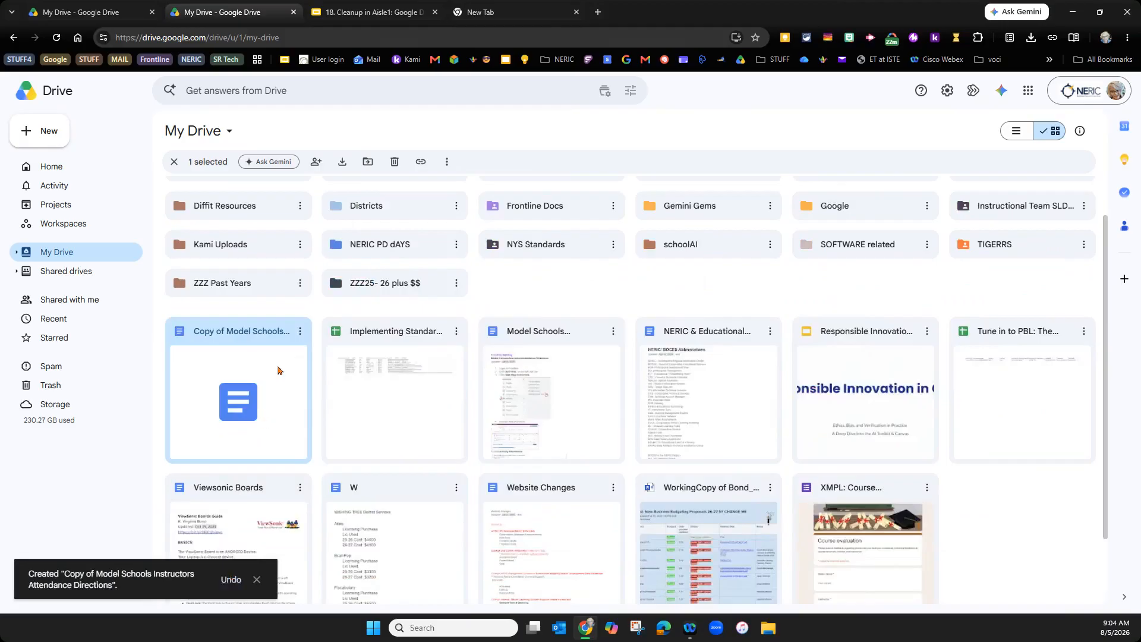
left_click(300, 331)
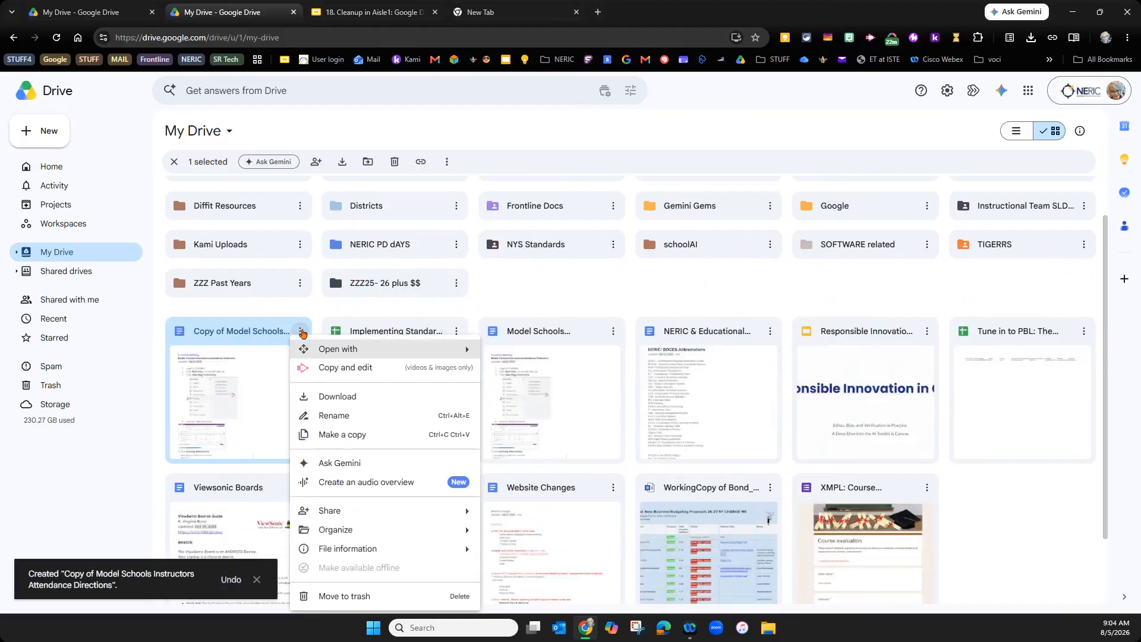
left_click(330, 422)
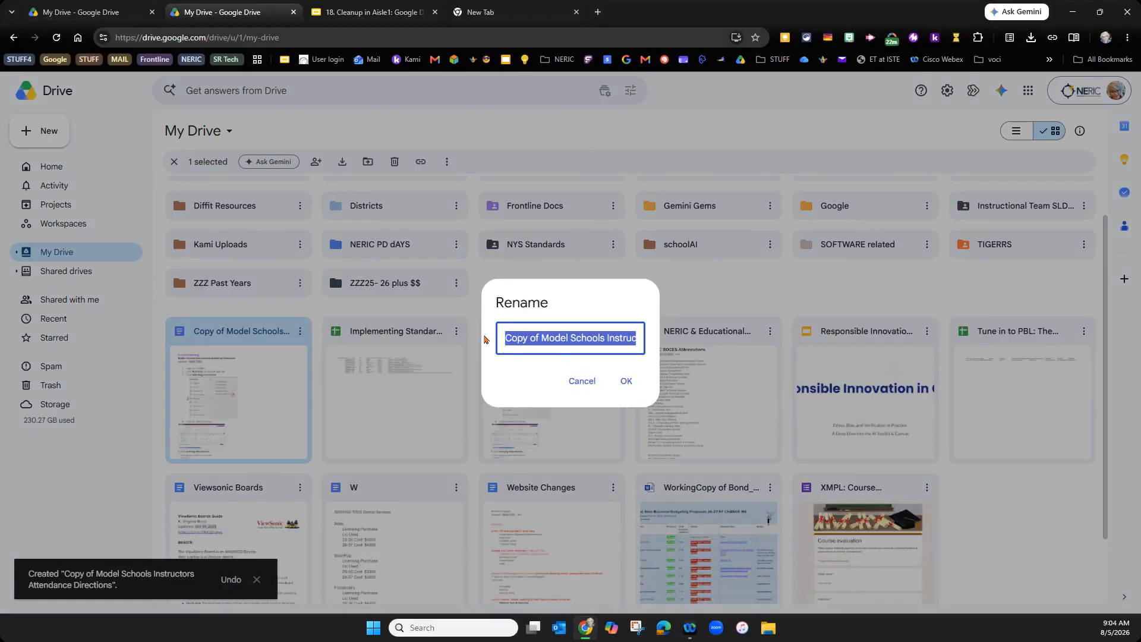
left_click(505, 340)
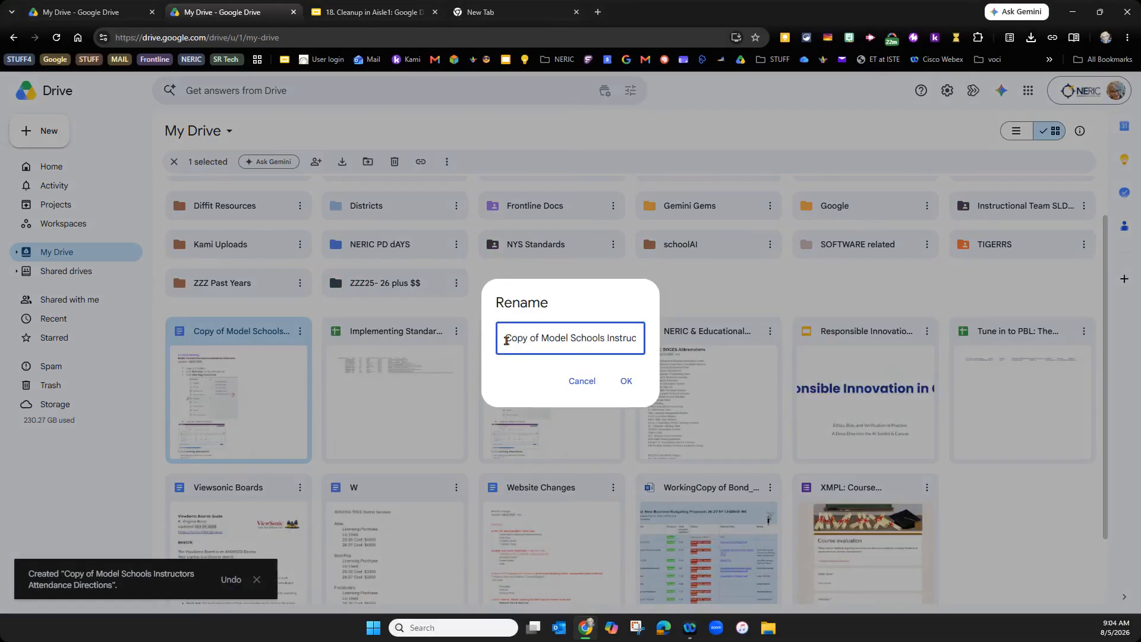
type("26-27")
left_click(563, 337)
left_click_drag(561, 337, 536, 337)
key("BackSpace")
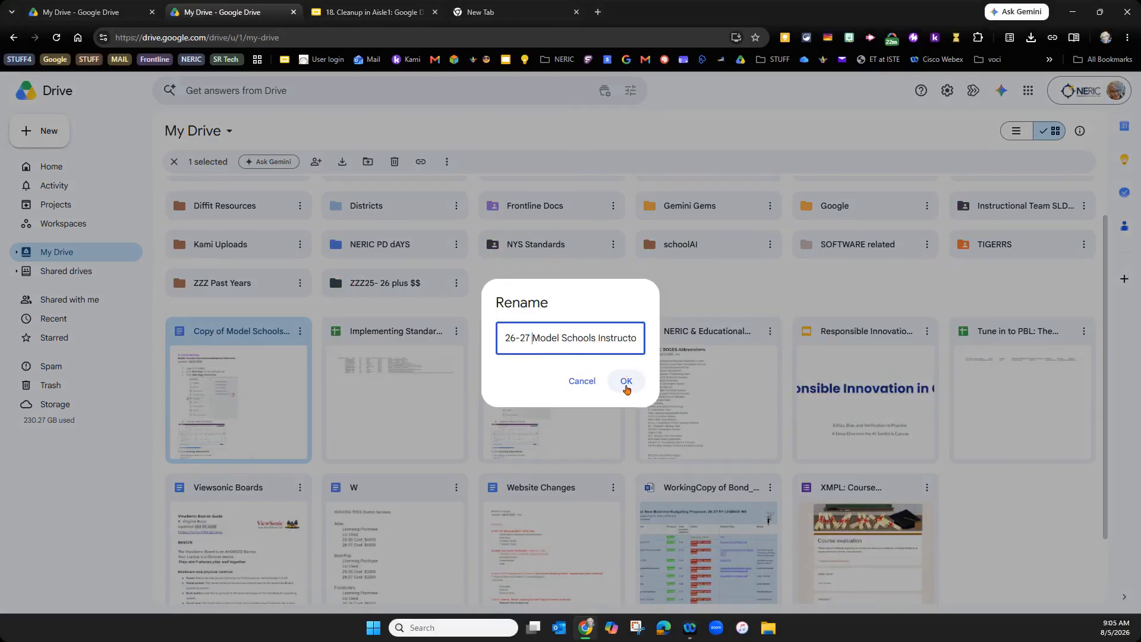
left_click(627, 388)
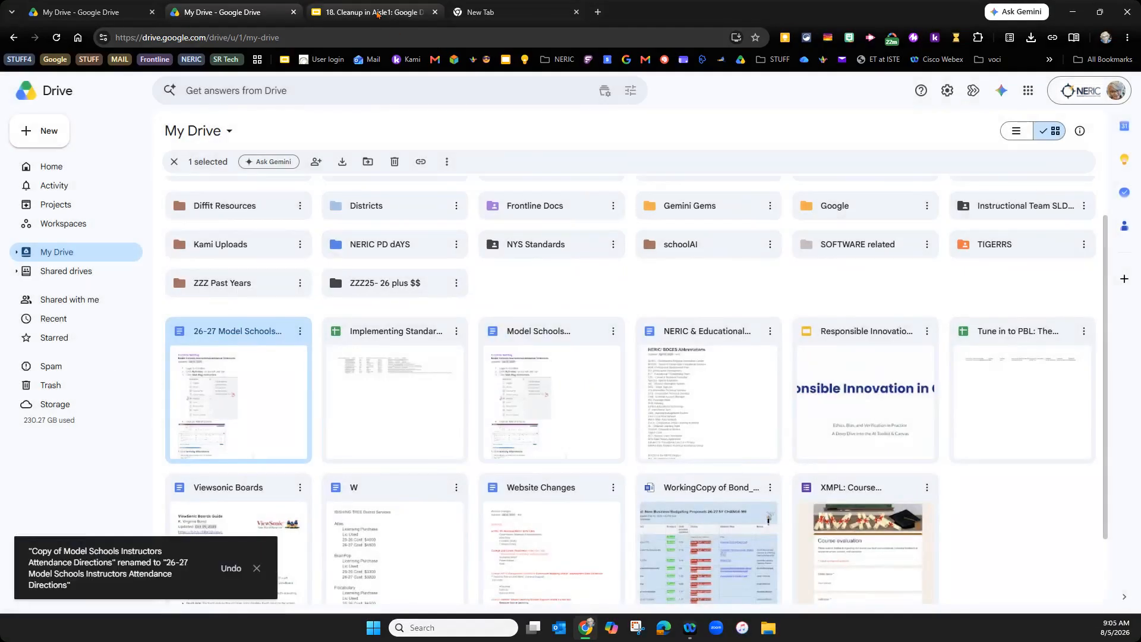
left_click(392, 13)
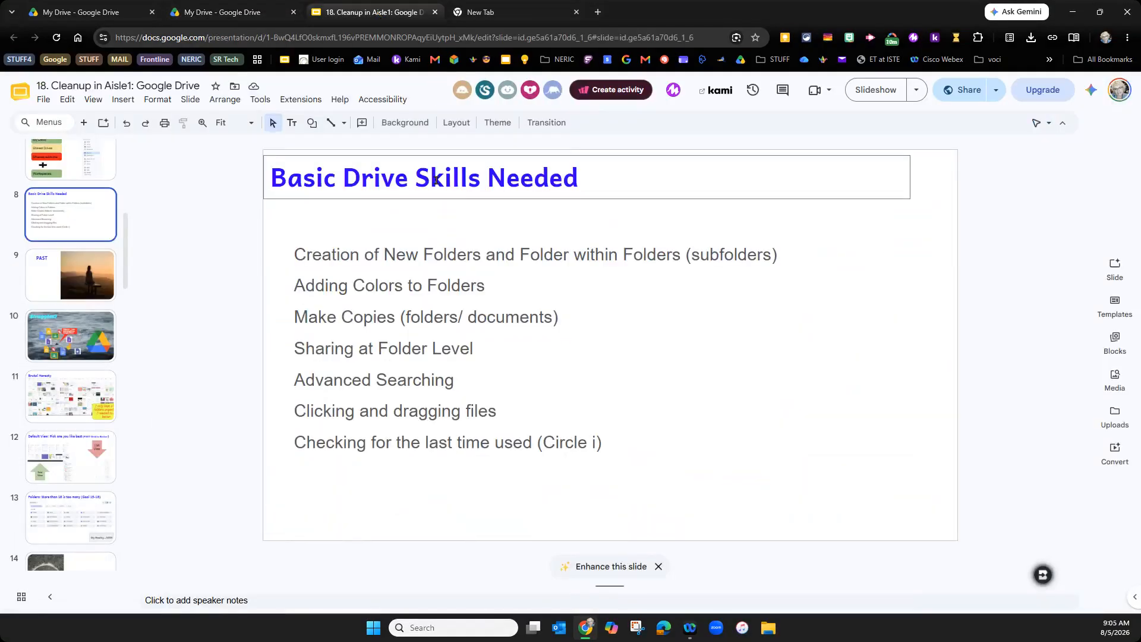
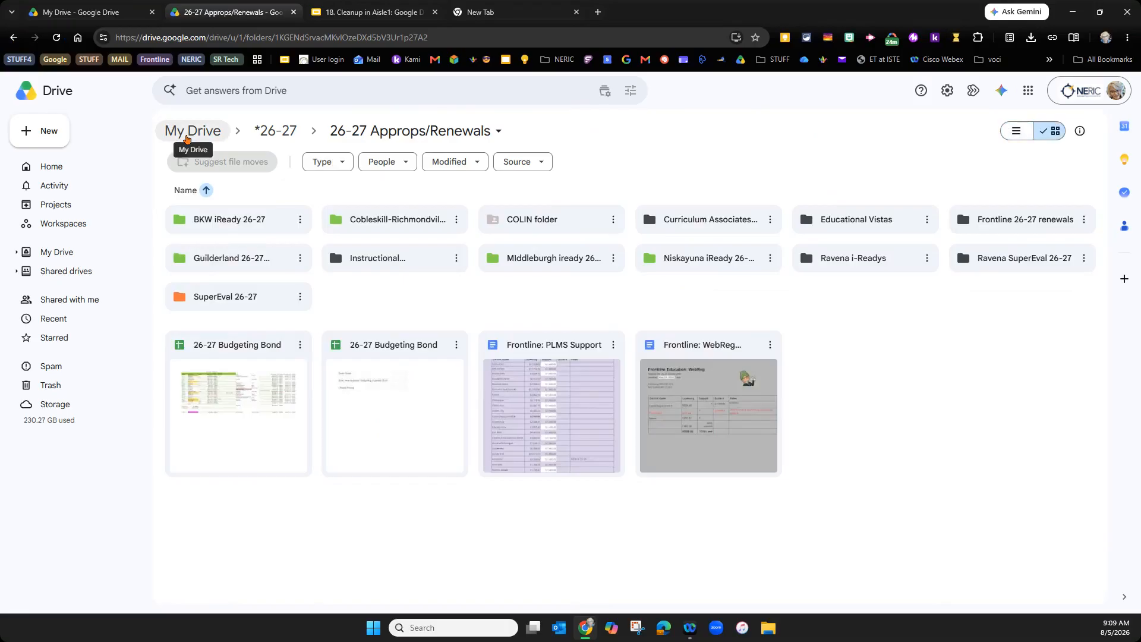
- Leave the 26-27 Approps/Renewals folder via the My Drive breadcrumb
left_click(186, 132)
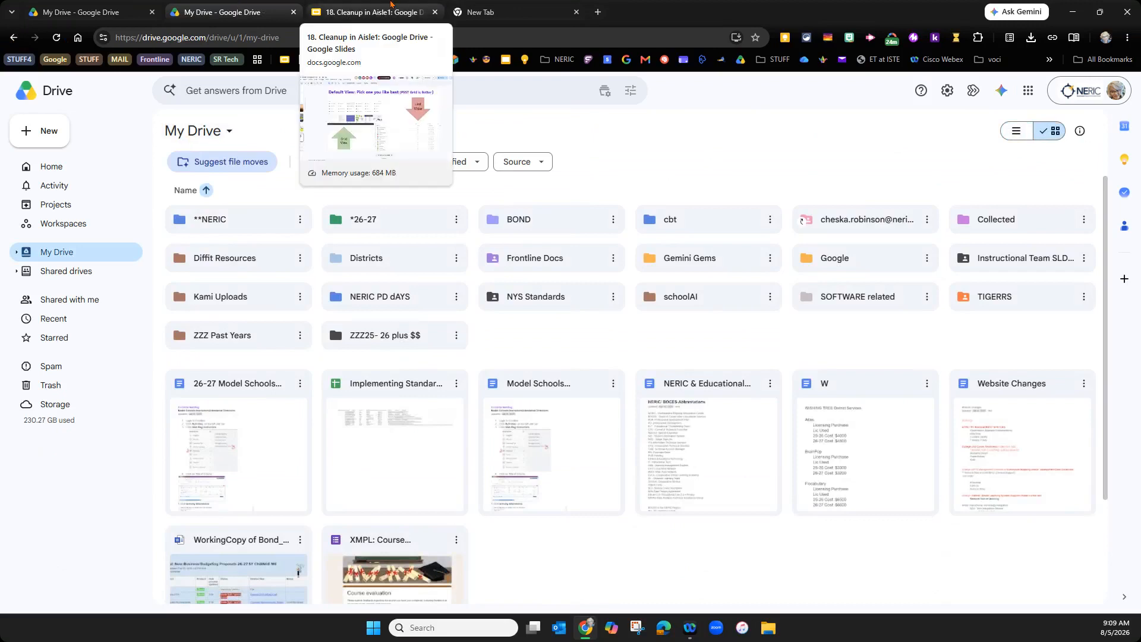
- In the 18. Cleanup in Aisle1 deck, show the 'Folders: More than 18 is too many (Goal 15-18)' slide
left_click(391, 7)
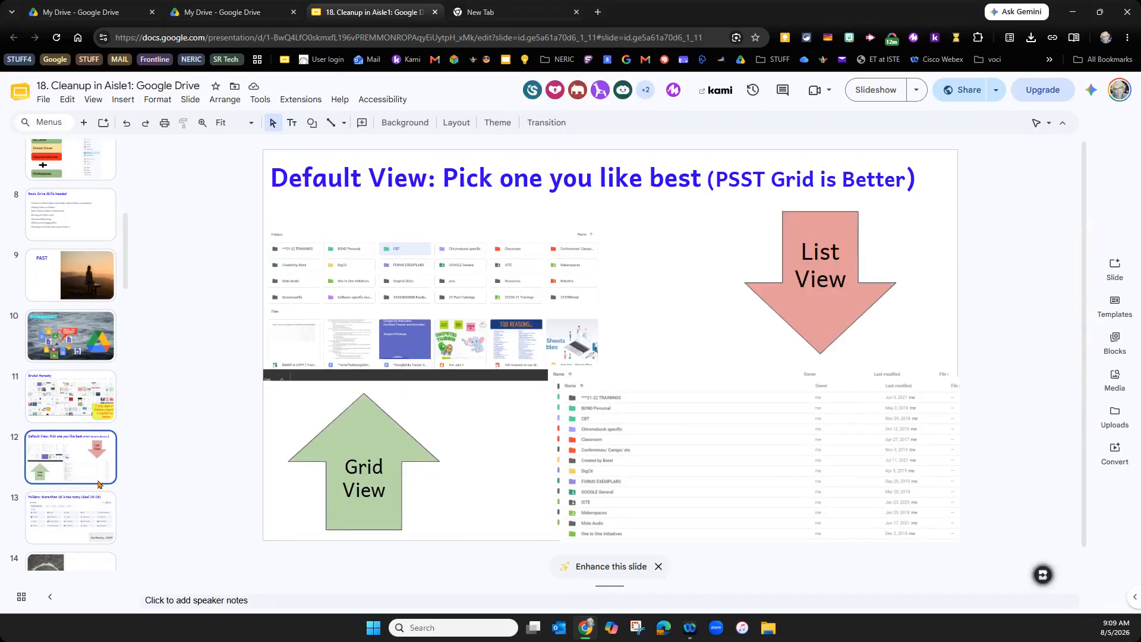
left_click(41, 516)
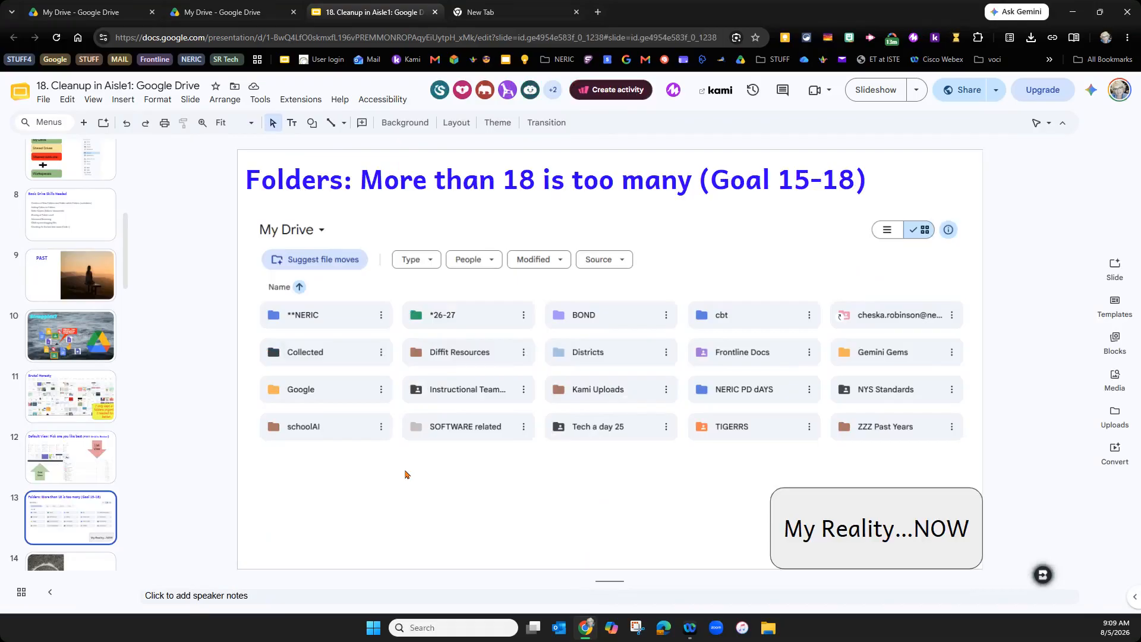
- Switch to the other account's My Drive tab to view its folders
left_click(239, 9)
left_click(101, 11)
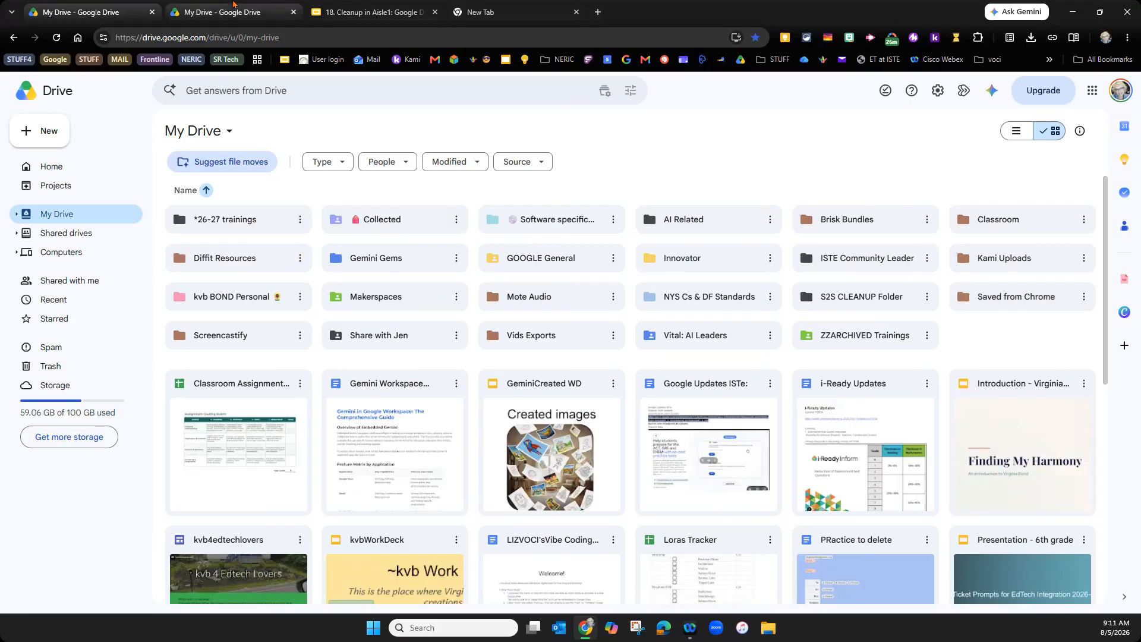
left_click(249, 12)
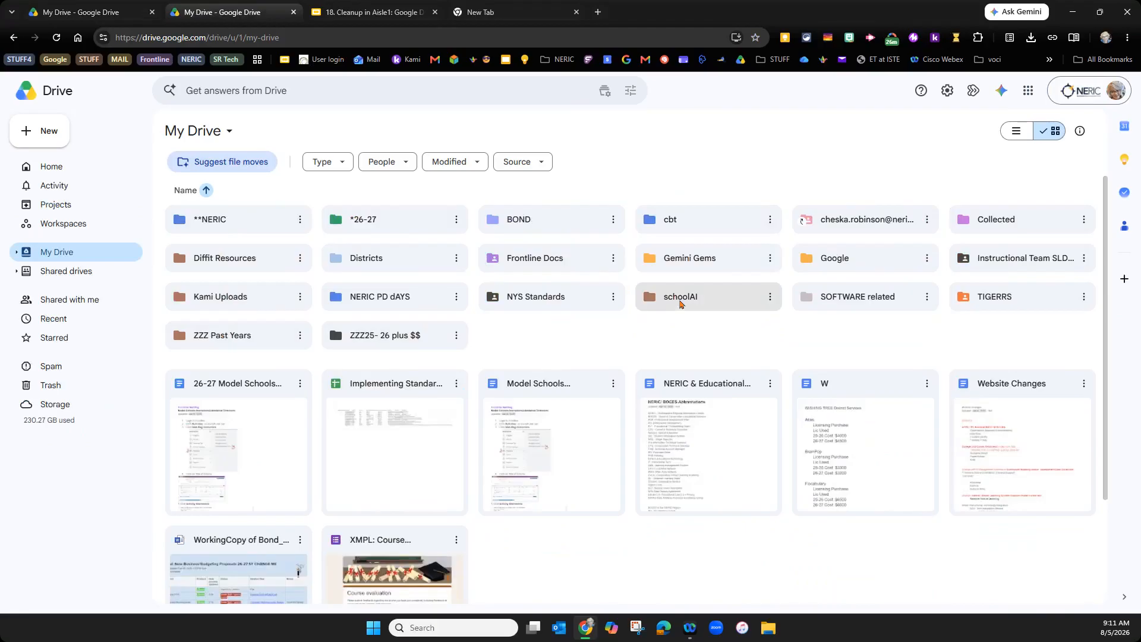
left_click(137, 6)
double_click(826, 335)
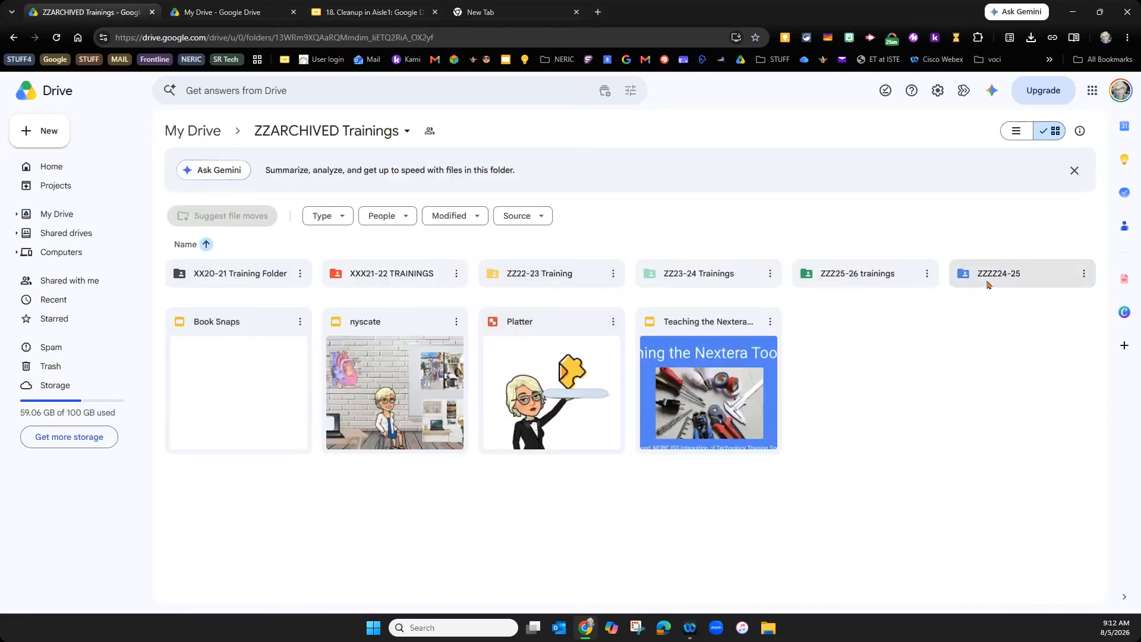
double_click(883, 283)
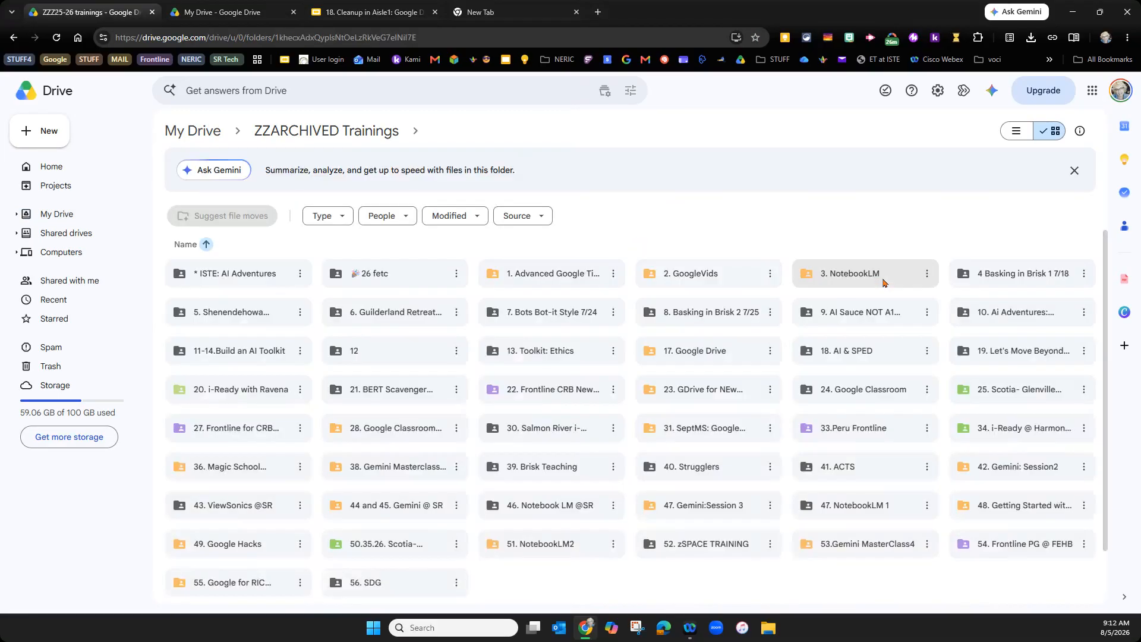
scroll(790, 350, "down", 5)
scroll(790, 351, "down", 10)
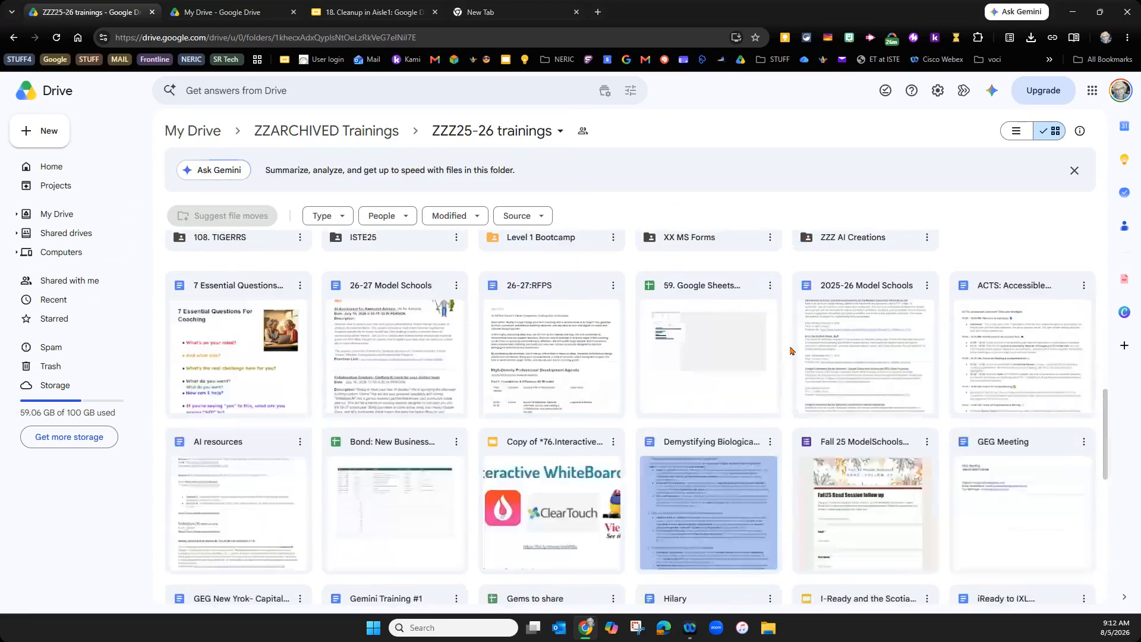
scroll(794, 351, "up", 15)
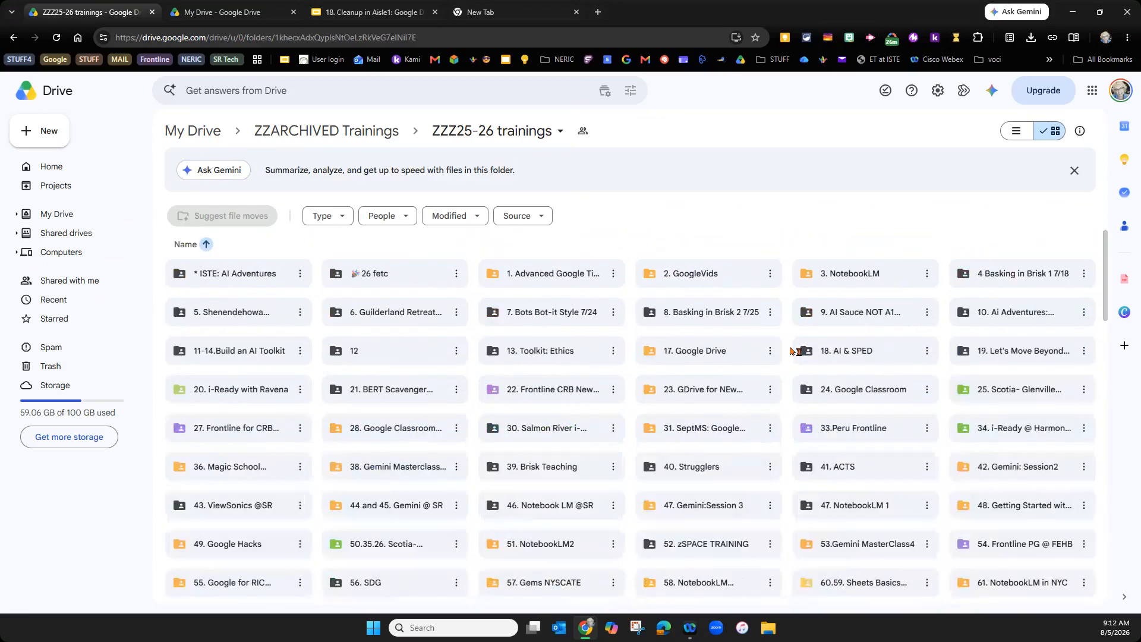
scroll(1102, 397, "down", 3)
scroll(1102, 397, "down", 10)
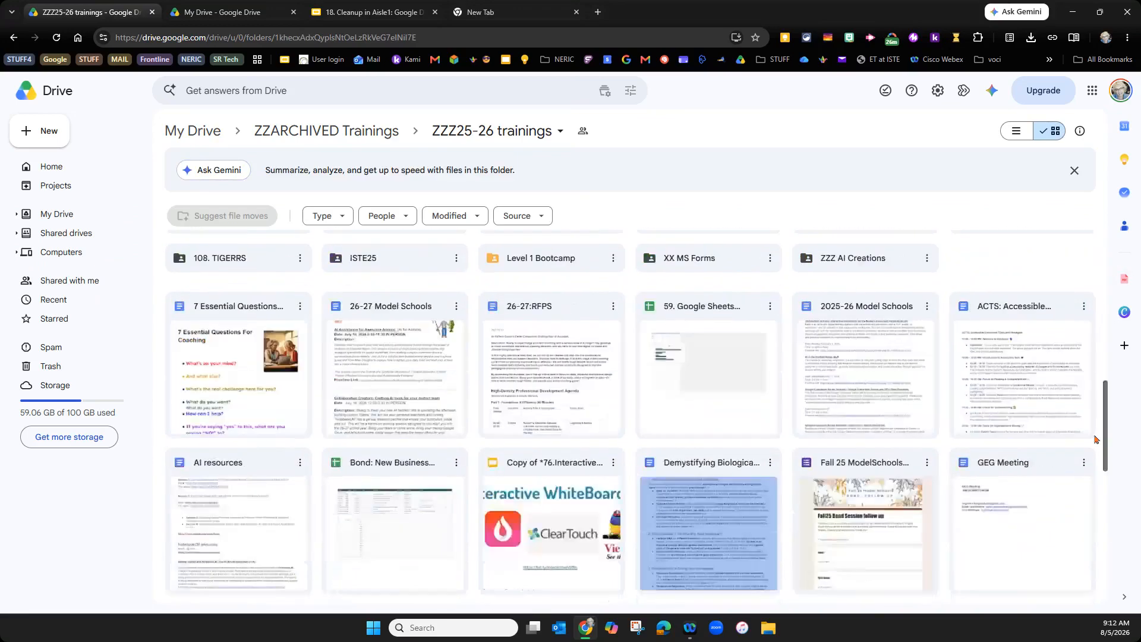
scroll(1108, 323, "up", 9)
scroll(1108, 324, "up", 4)
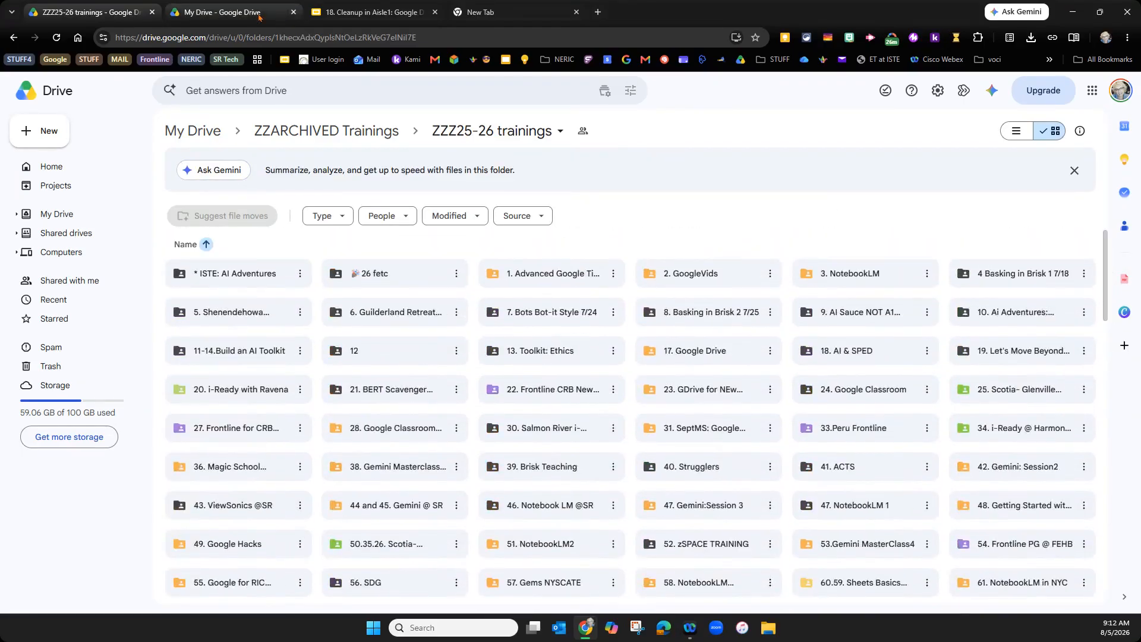
left_click(193, 131)
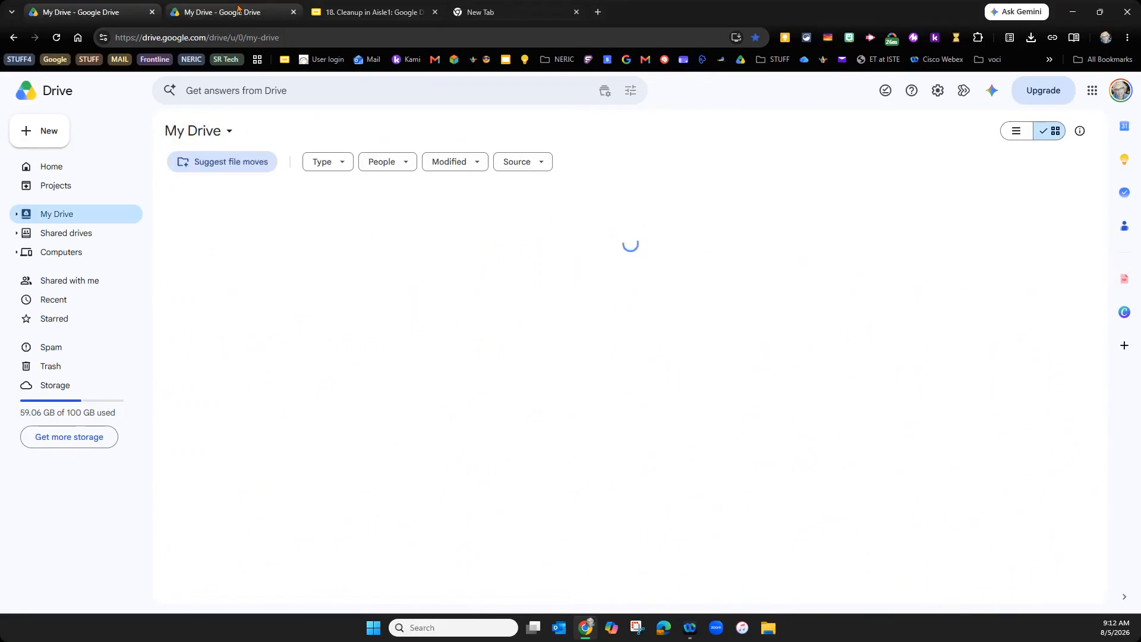
- Review the Present, BEWARE and Create a MASTER Folder slides, then switch back to My Drive
left_click(374, 13)
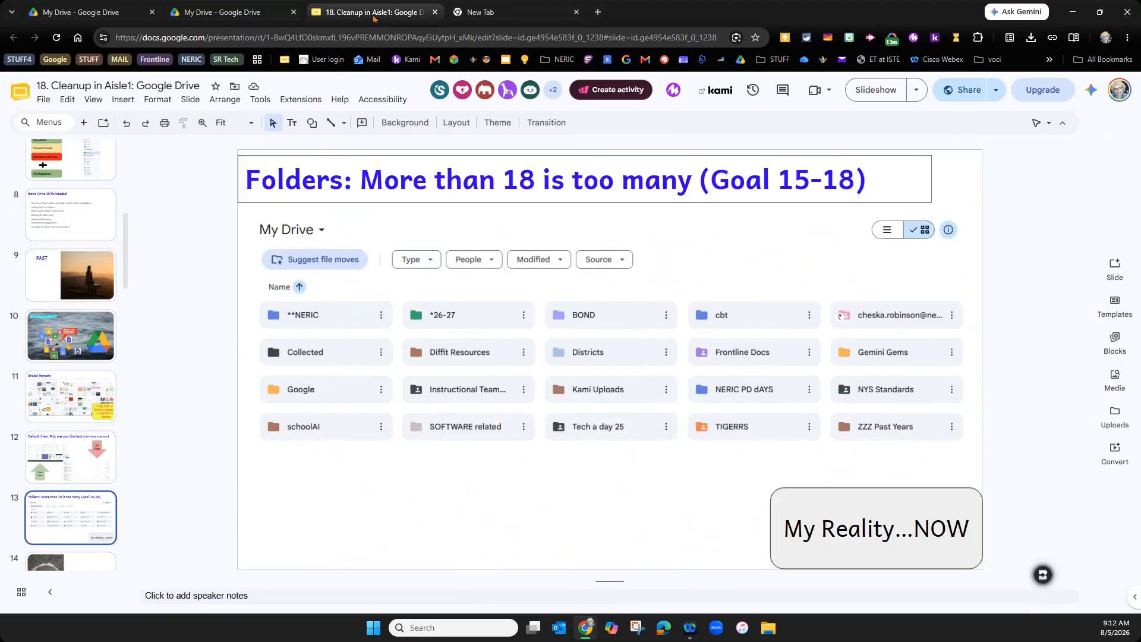
left_click(456, 325)
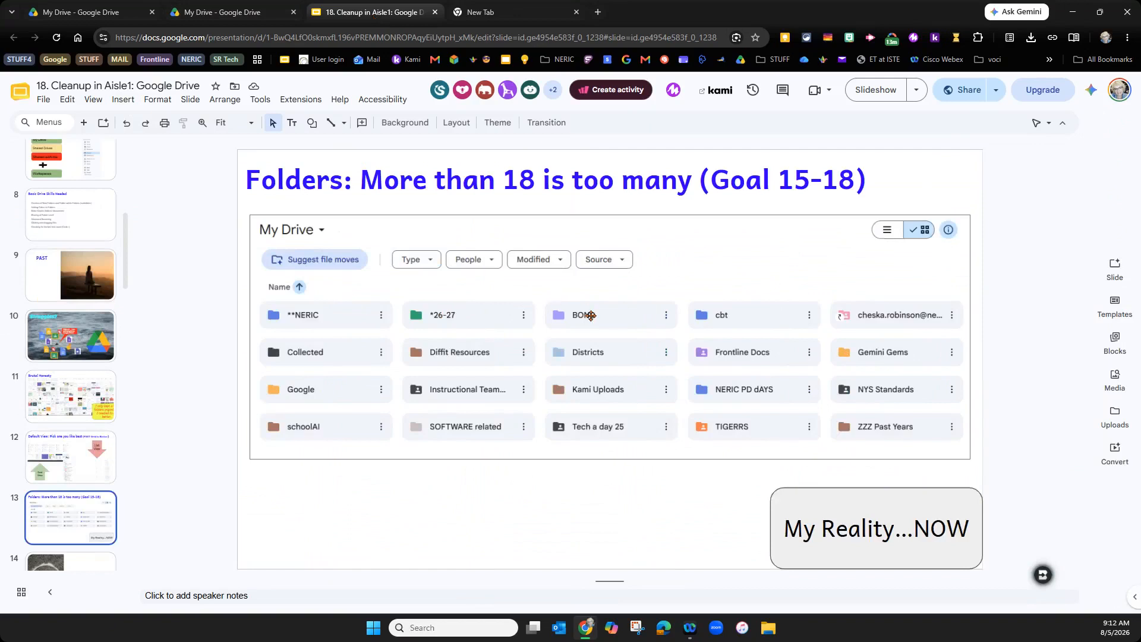
left_click(77, 557)
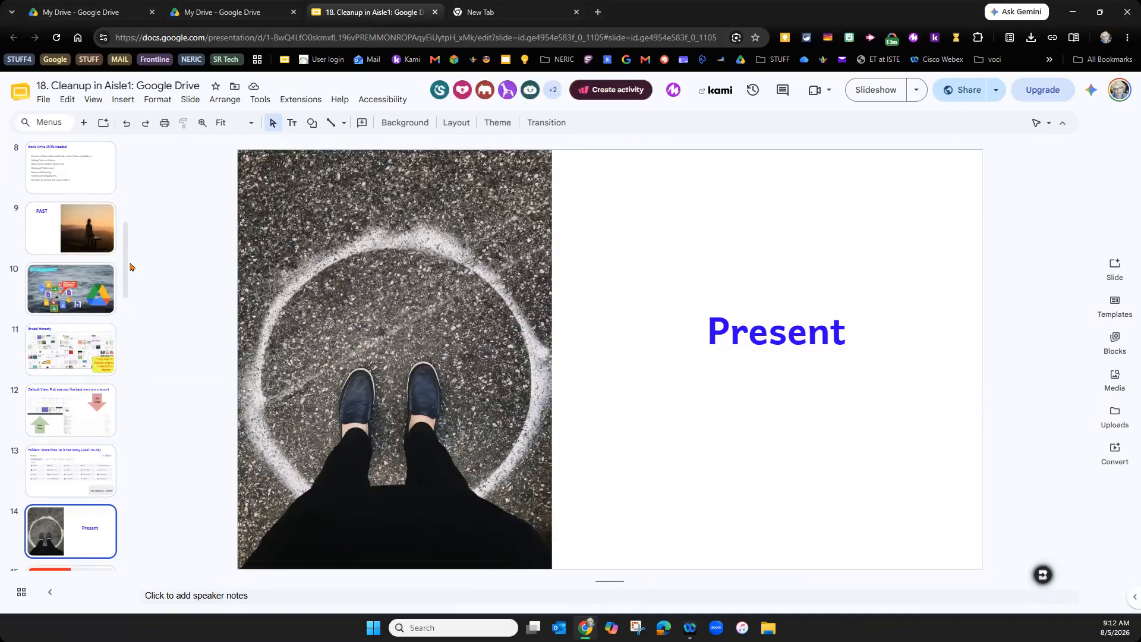
left_click_drag(125, 286, 124, 339)
left_click(88, 329)
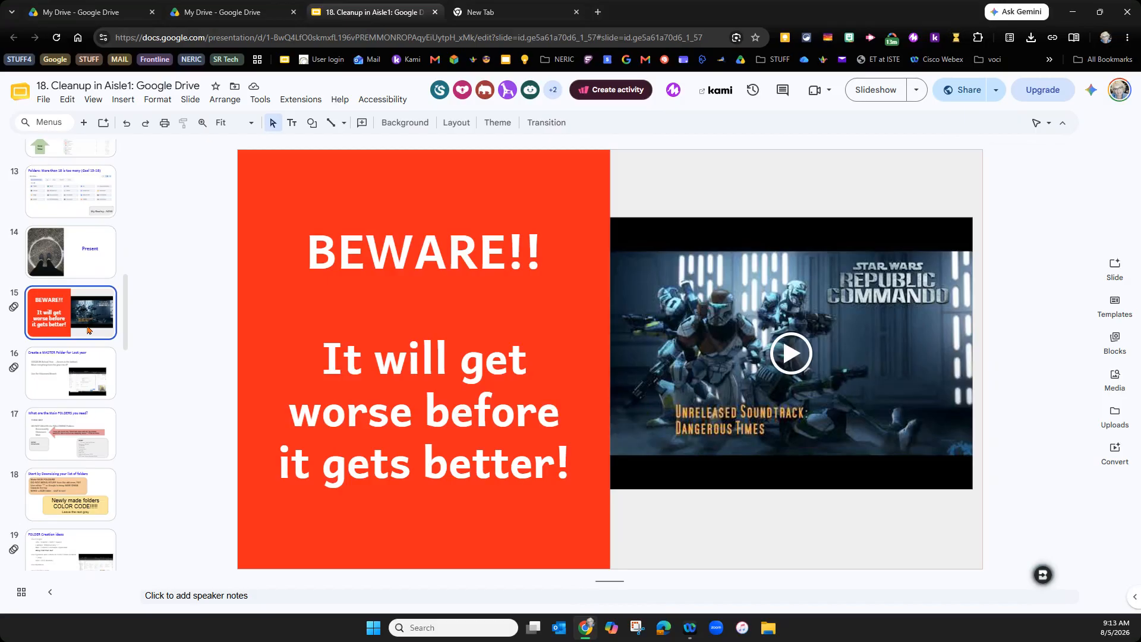
left_click(61, 380)
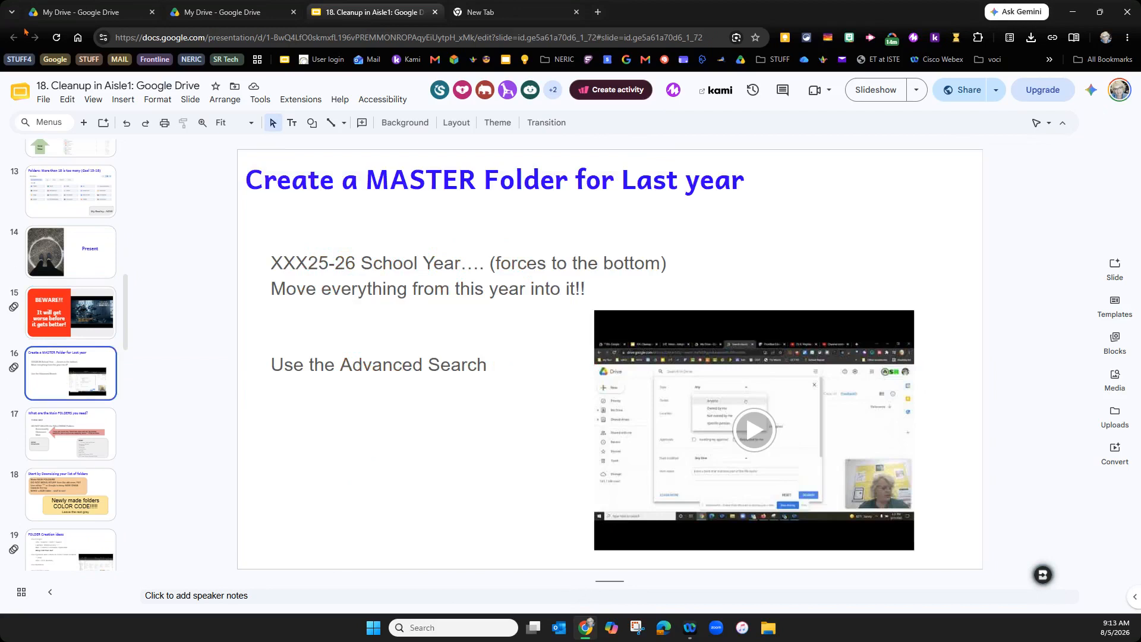
left_click(190, 13)
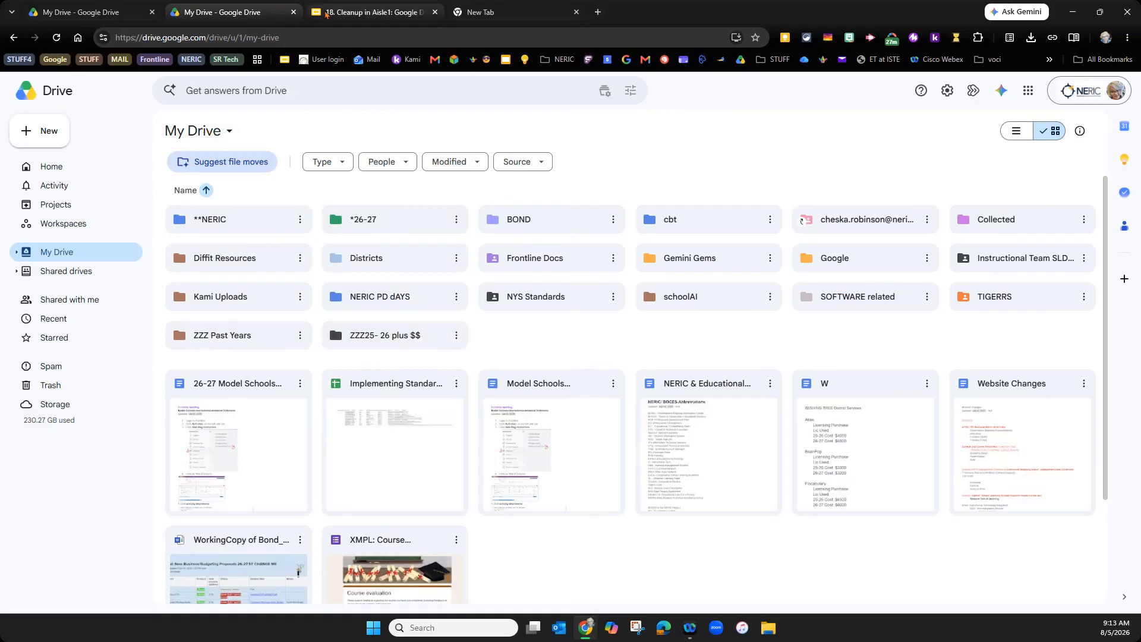
- Switch My Drive to list view, sort by Date modified new to old, and expand its sidebar tree
left_click(368, 12)
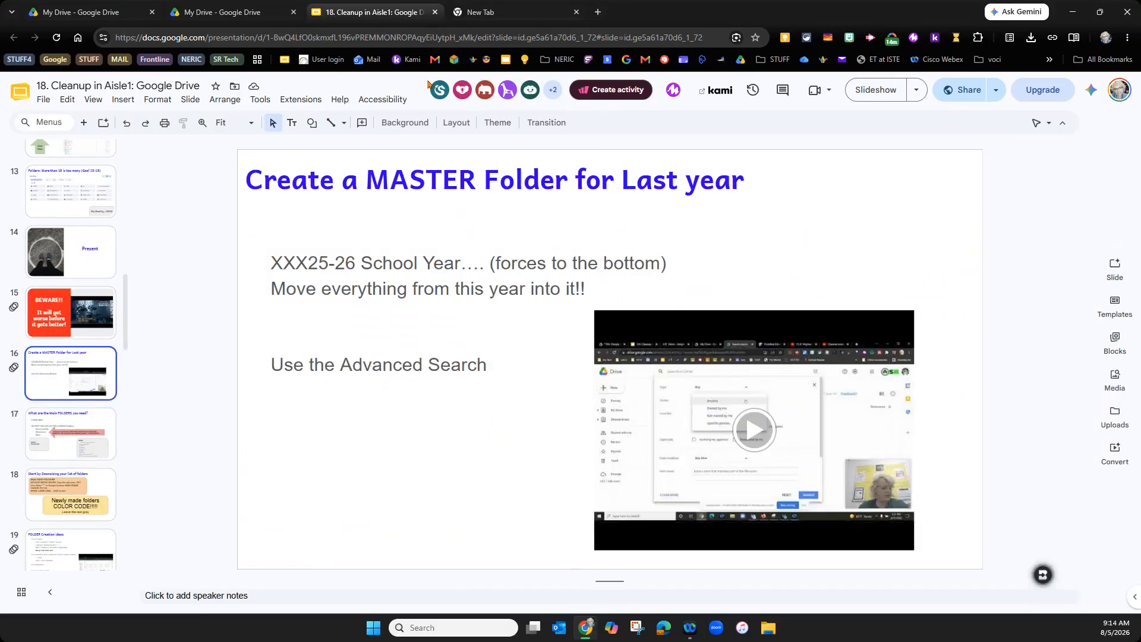
left_click(252, 11)
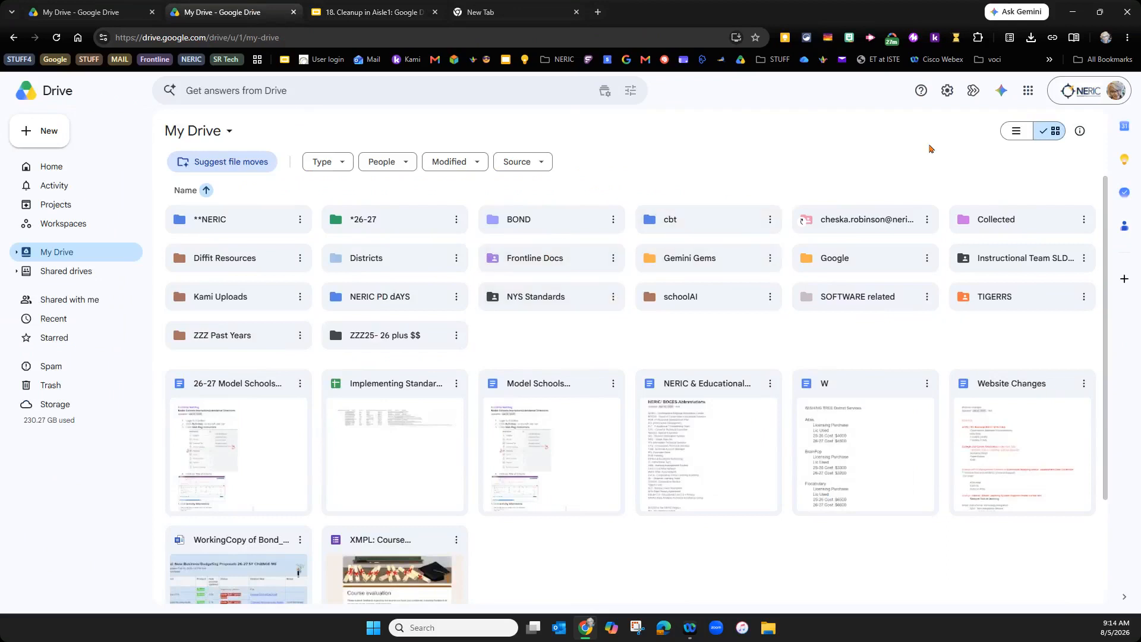
left_click(1021, 132)
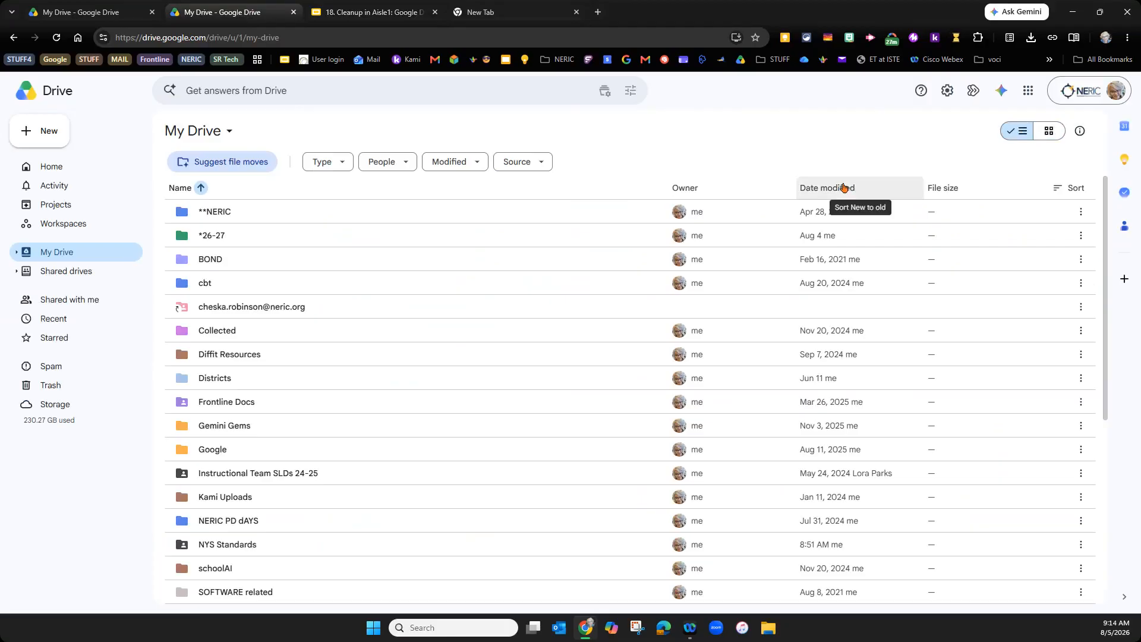
left_click(844, 188)
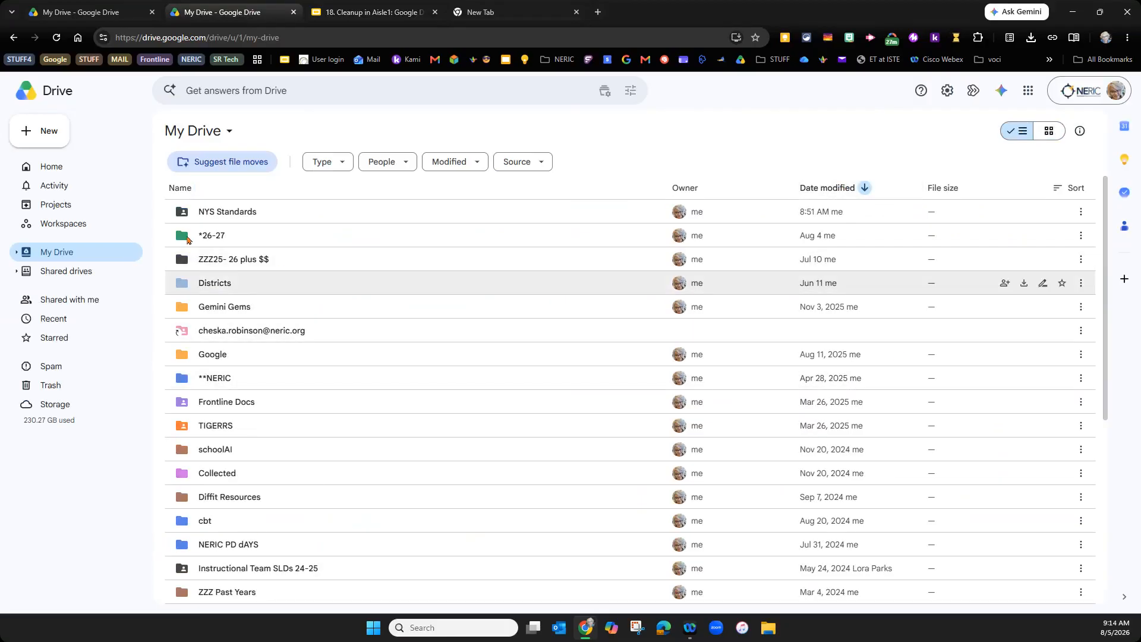
left_click(17, 256)
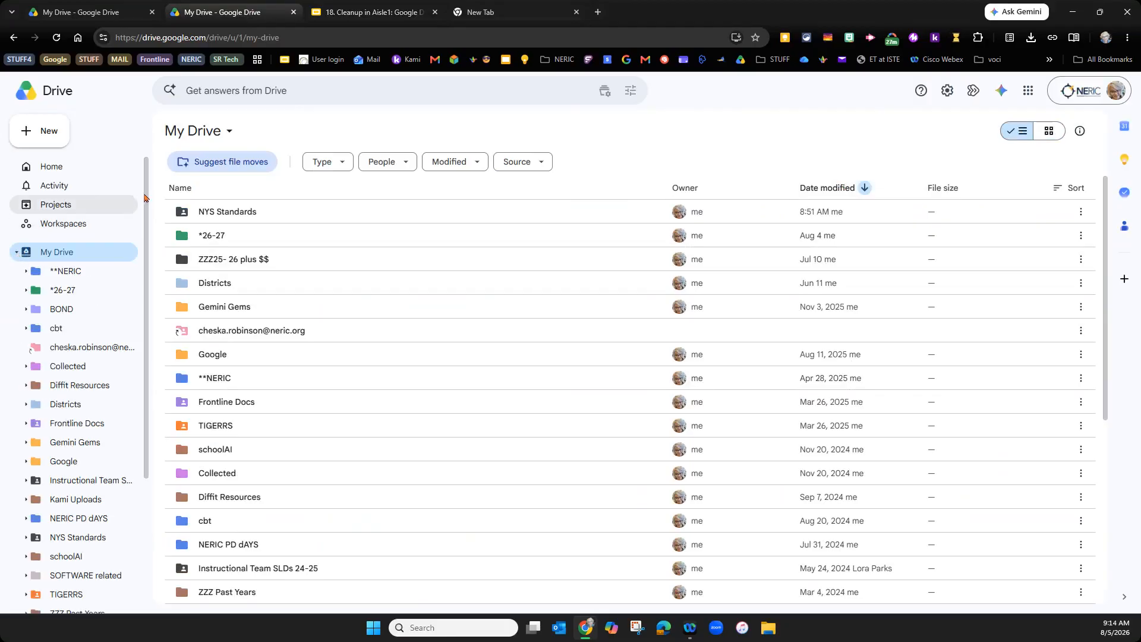
scroll(142, 259, "down", 2)
scroll(143, 260, "down", 3)
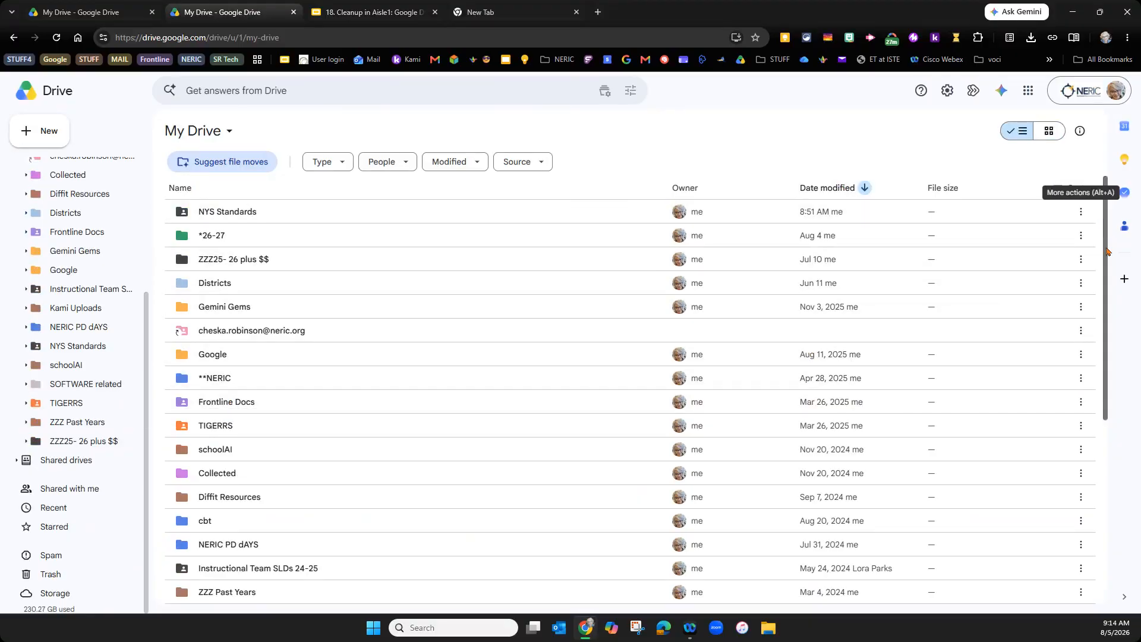
scroll(1081, 297, "down", 4)
scroll(1085, 390, "down", 3)
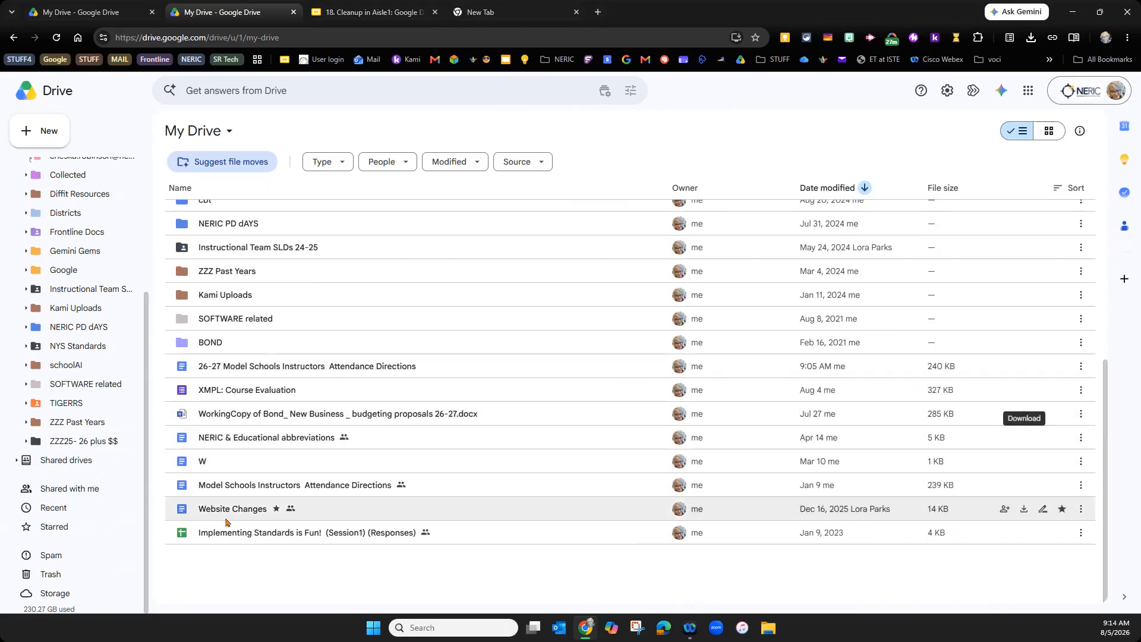
- Move Website Changes into ZZZ25- 26 plus $$, then select and clear the seven remaining files
left_click_drag(210, 514, 100, 444)
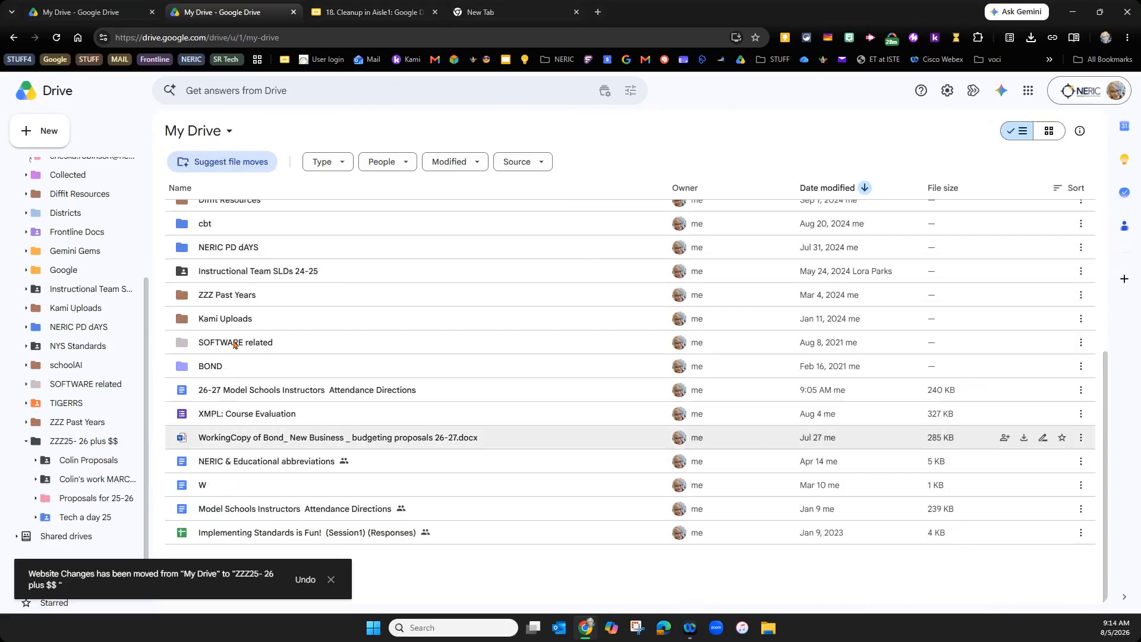
left_click(201, 395)
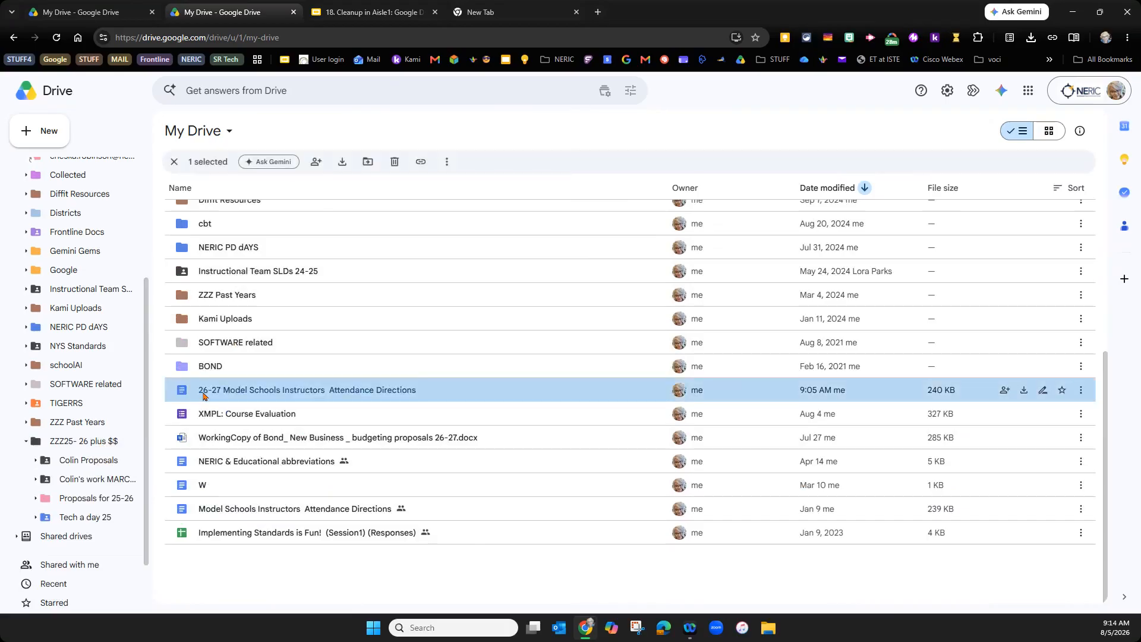
left_click(192, 534, "shift")
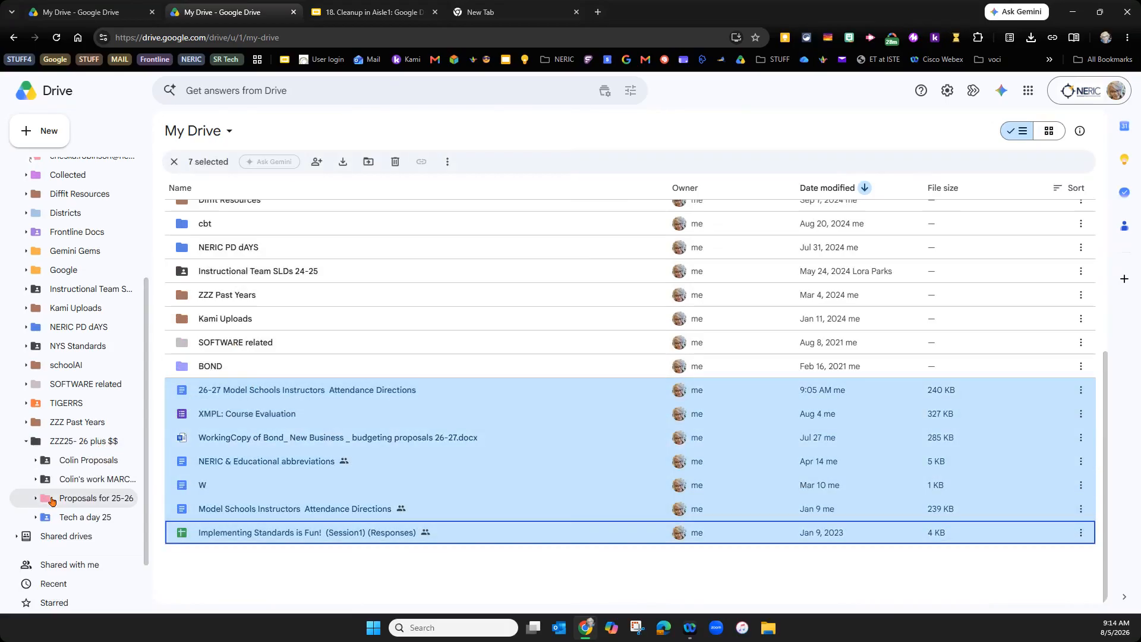
left_click(587, 574)
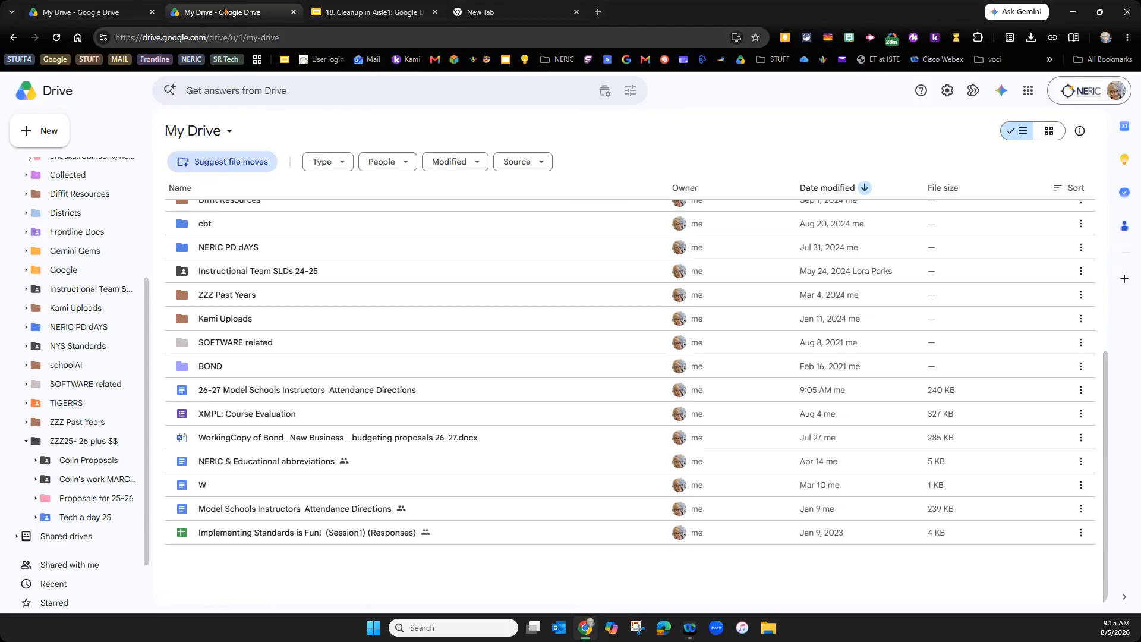
- Put My Drive back in grid view and show the cleanup deck's main-folders-needed slide
left_click(196, 132)
left_click(1049, 130)
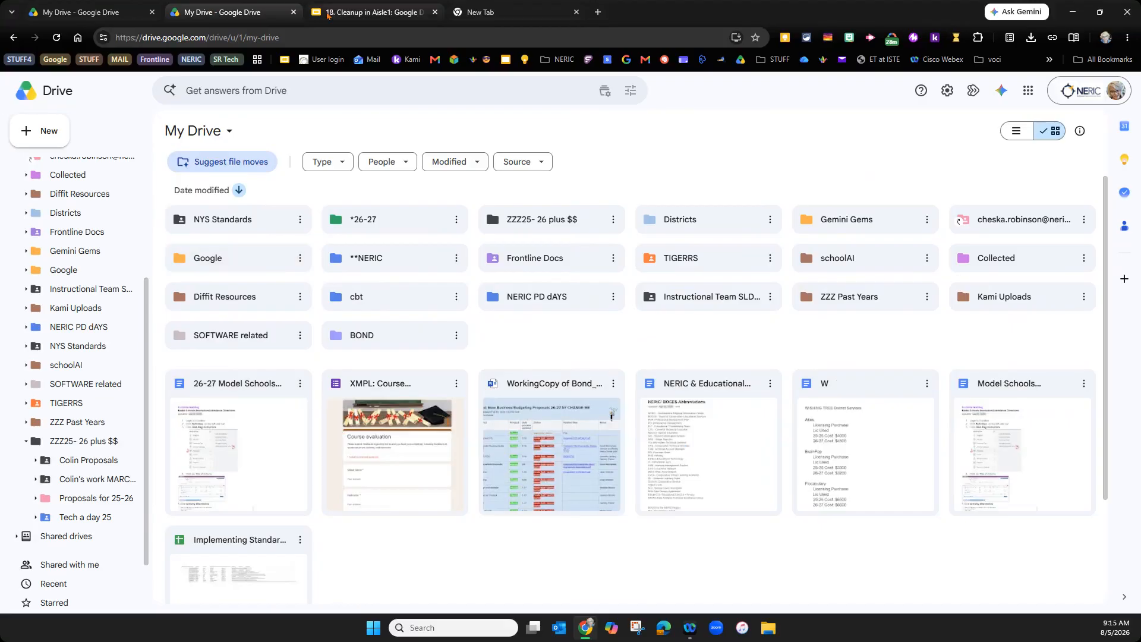
left_click(334, 8)
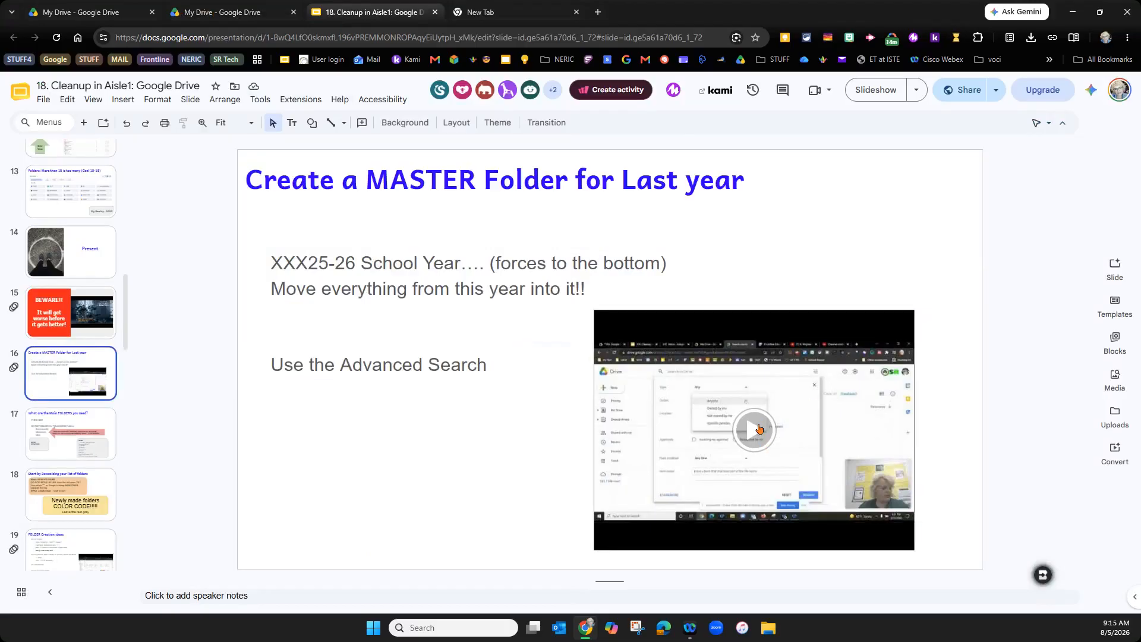
left_click(60, 455)
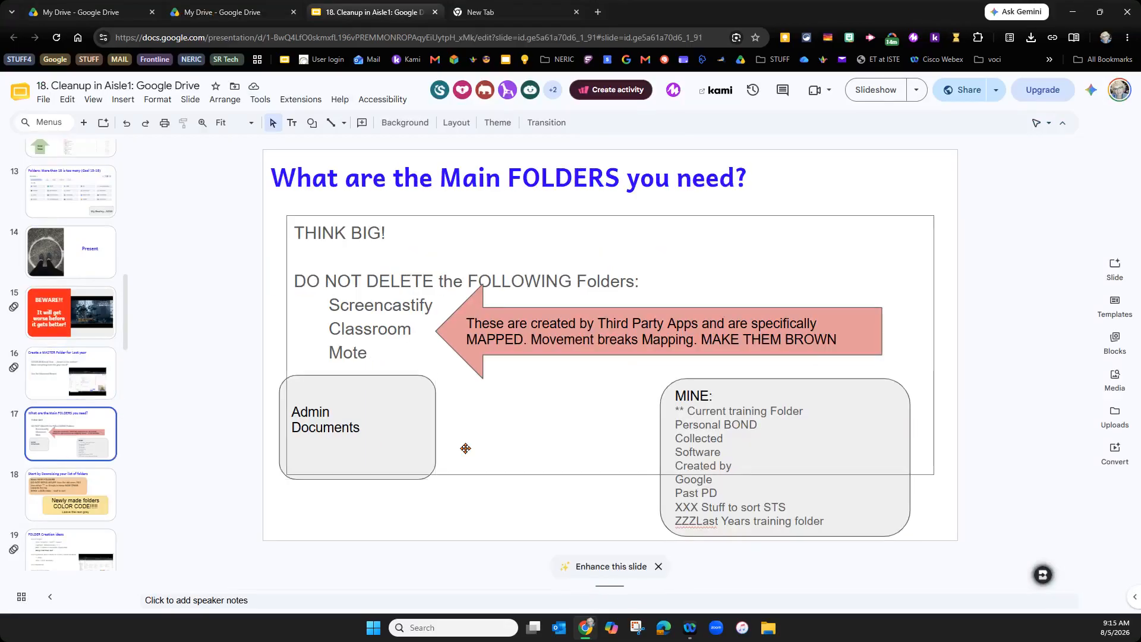
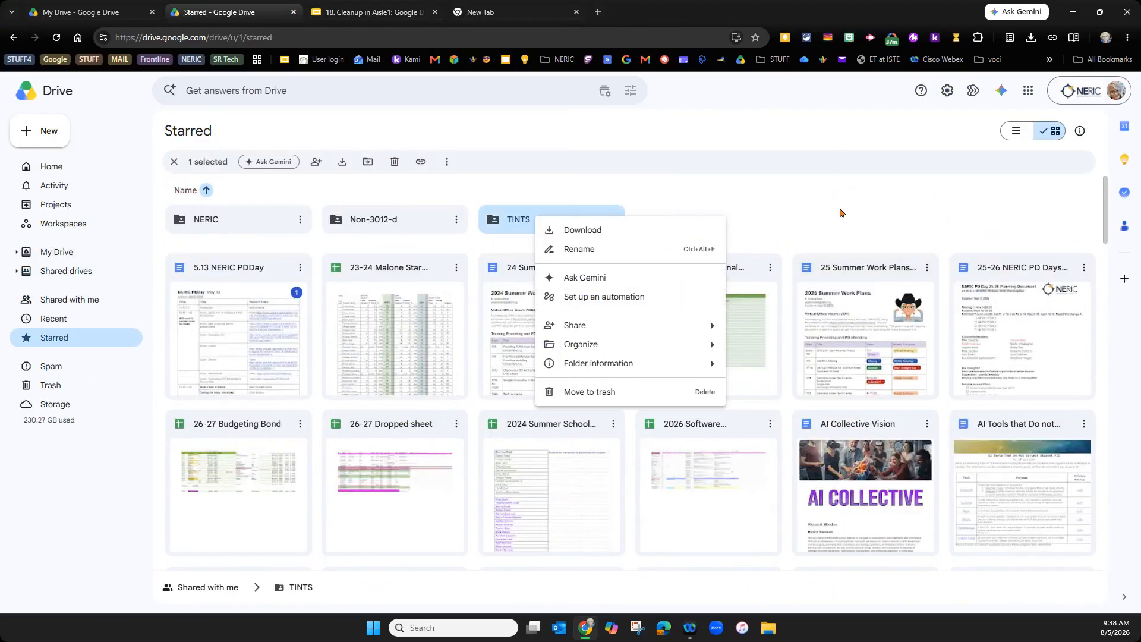
- Dismiss the TINTS menu, then open and unstar the 5.13 NERIC PDDay document
left_click(841, 207)
left_click(860, 201)
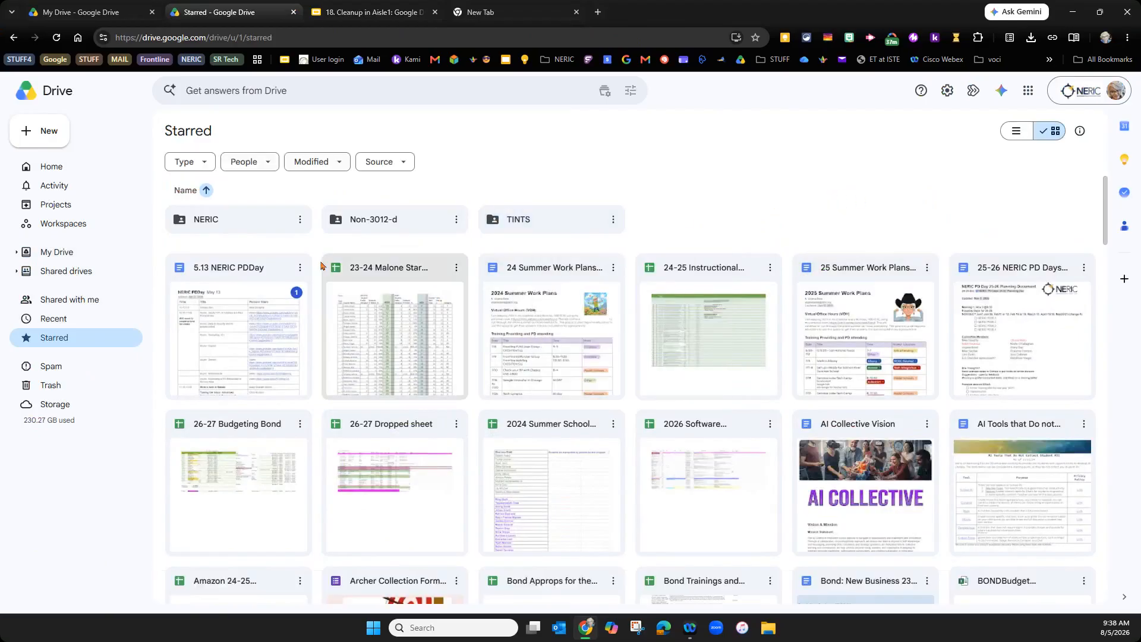
left_click(300, 268)
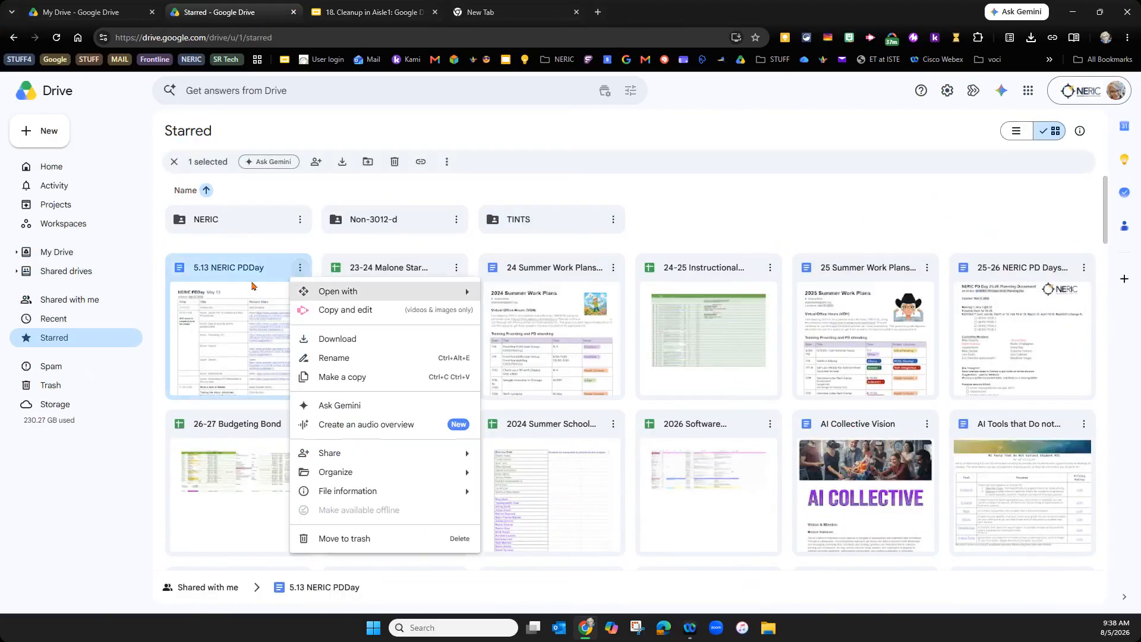
double_click(246, 298)
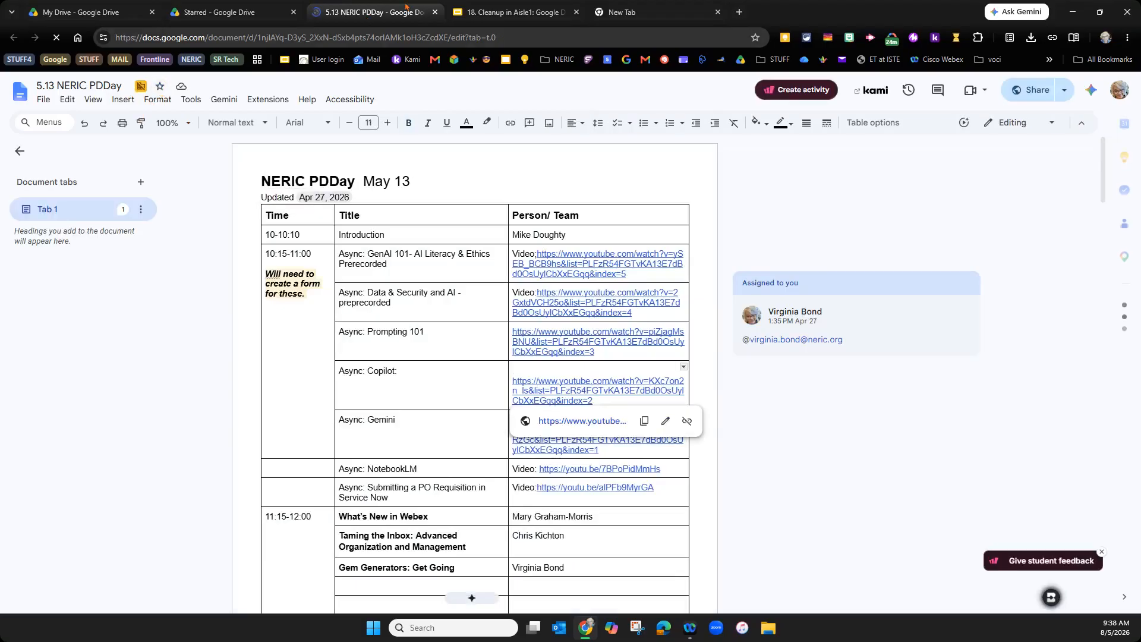
left_click(435, 12)
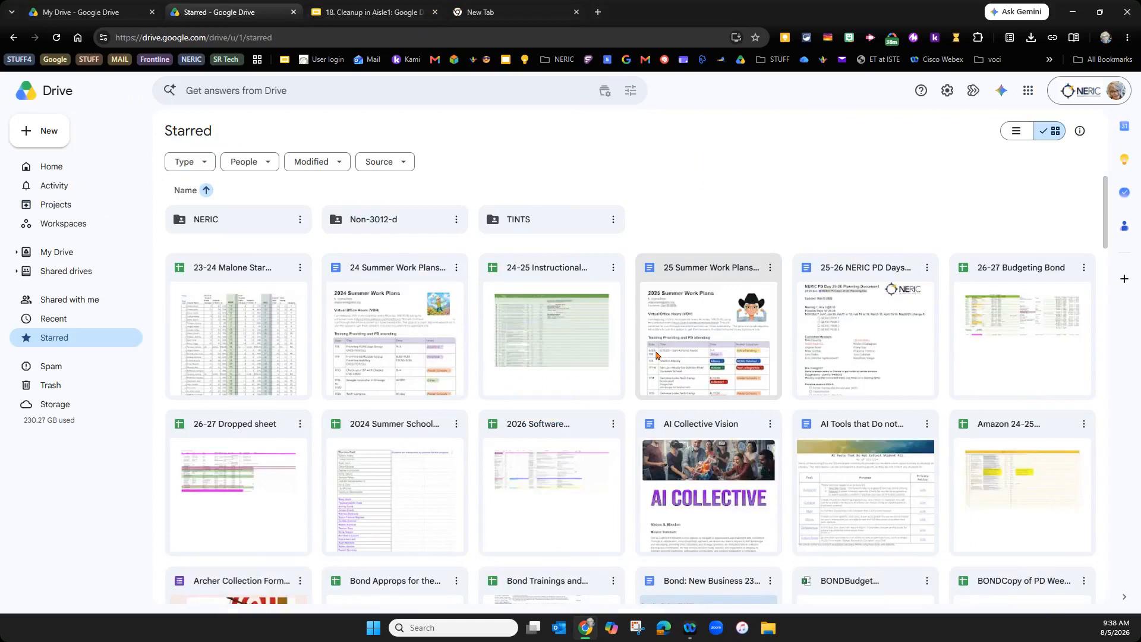
- Remove 23-24 Malone, 24-25 Instructional and Amazon 24-25 from Starred, then return to the deck
right_click(268, 300)
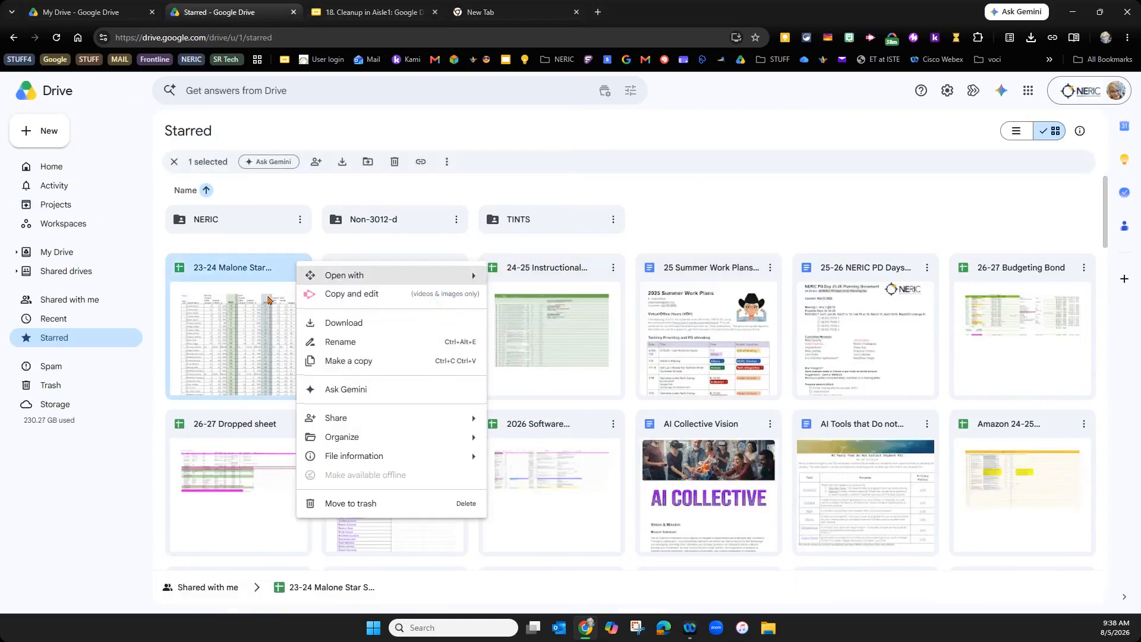
mouse_move(322, 435)
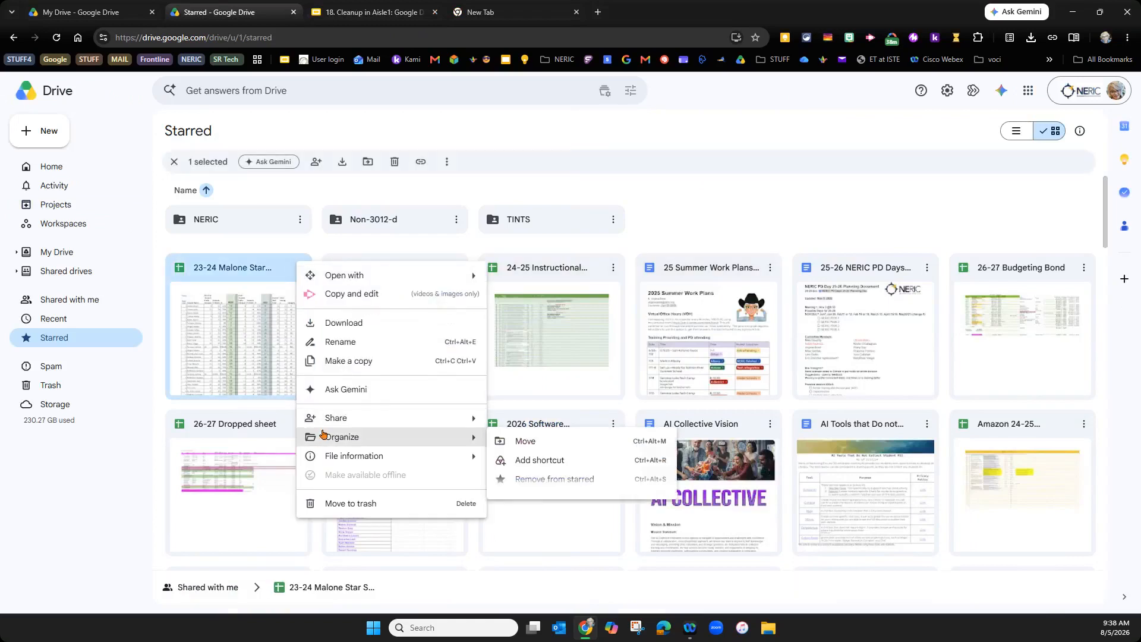
left_click(609, 486)
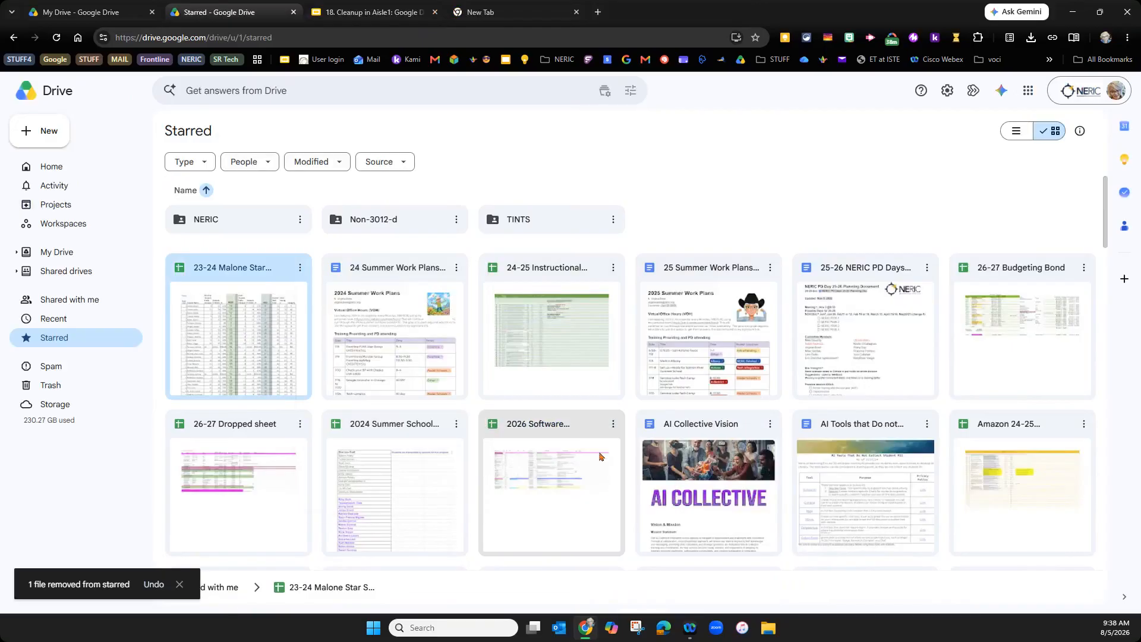
right_click(397, 303)
mouse_move(452, 476)
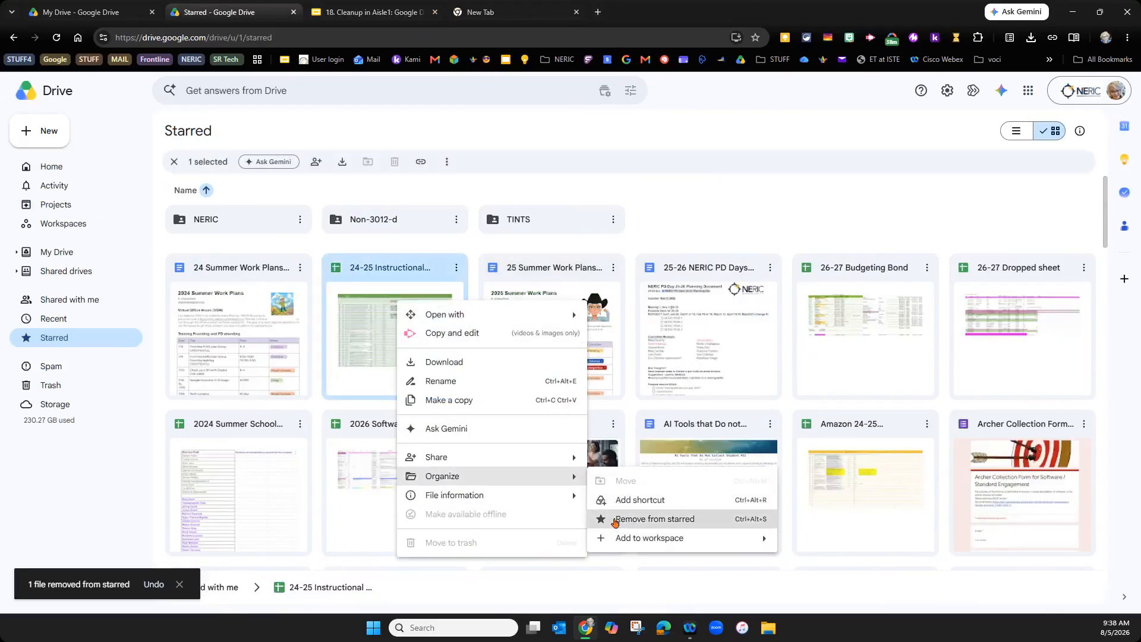
left_click(595, 521)
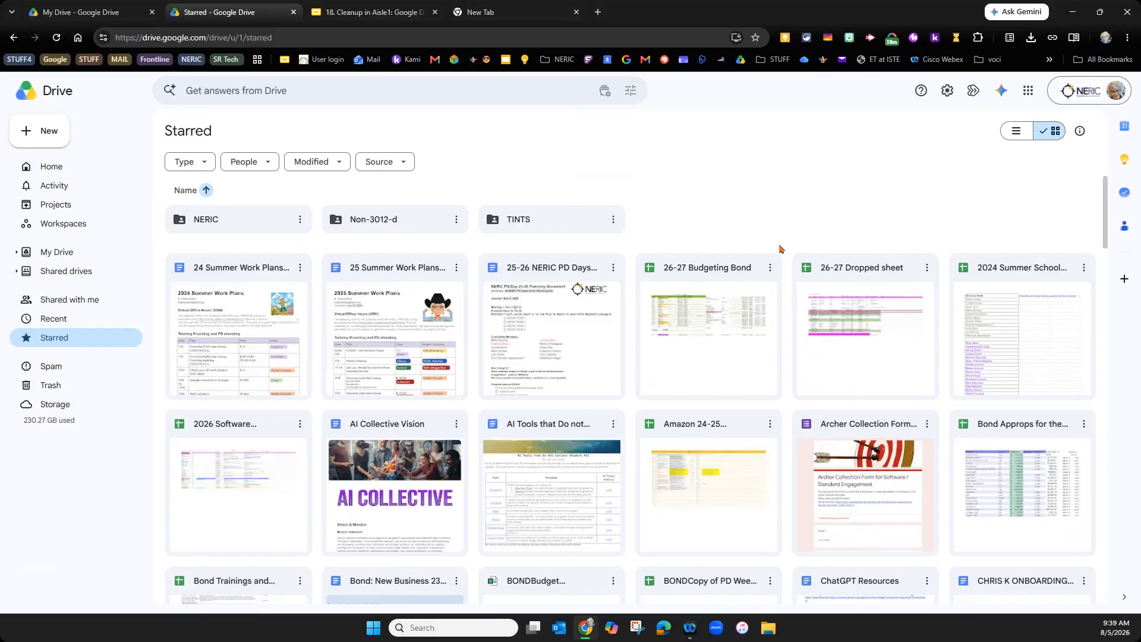
right_click(751, 453)
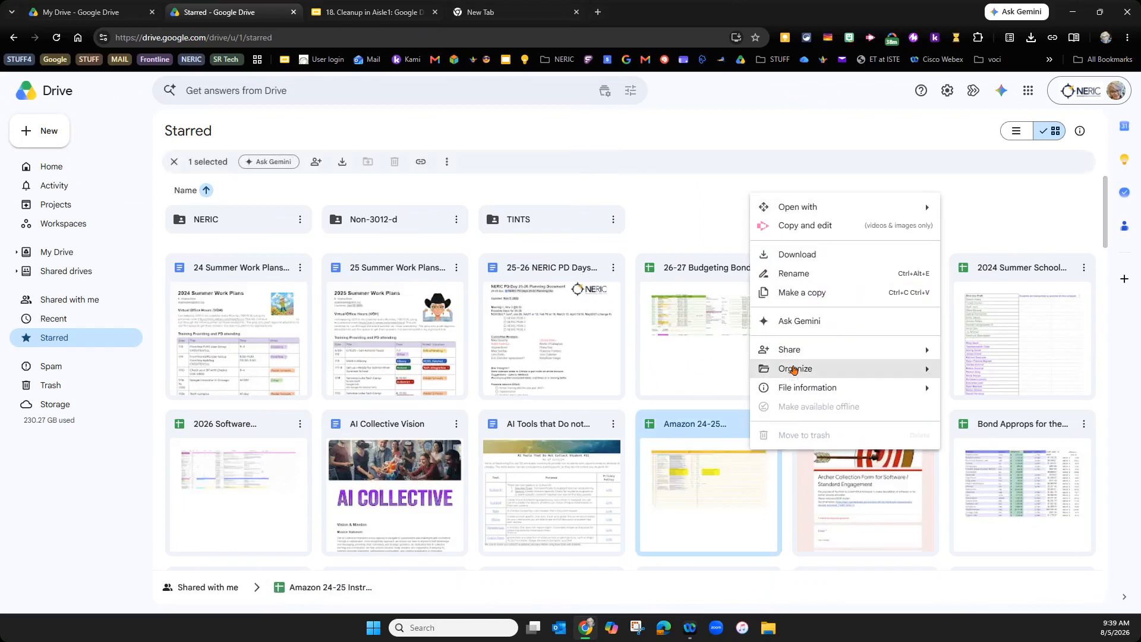
mouse_move(793, 369)
left_click(981, 410)
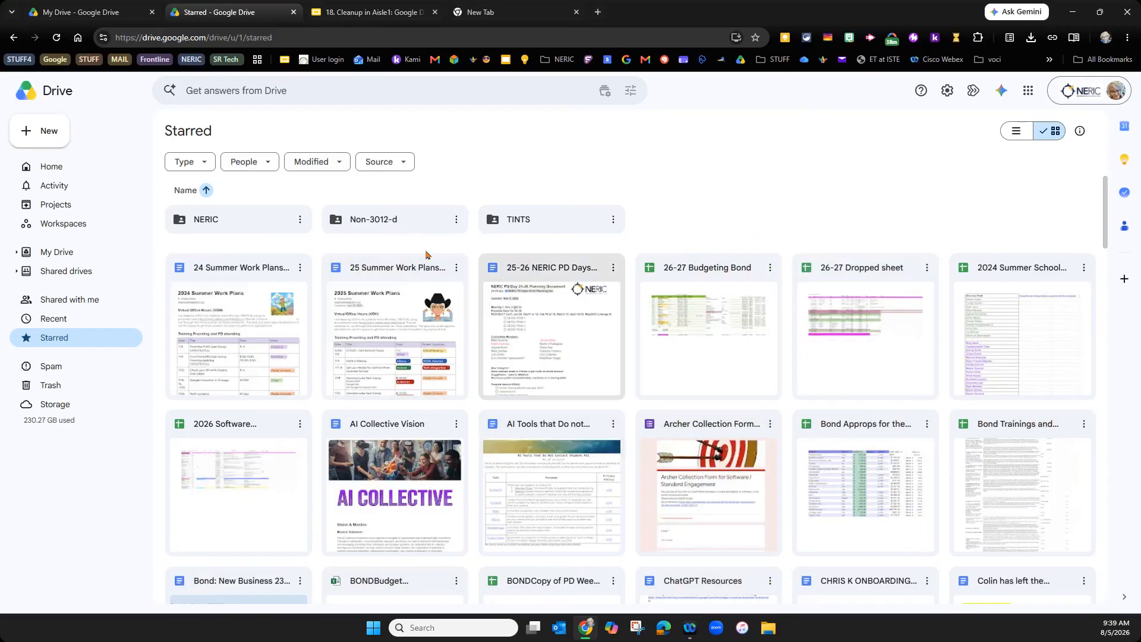
left_click(456, 267)
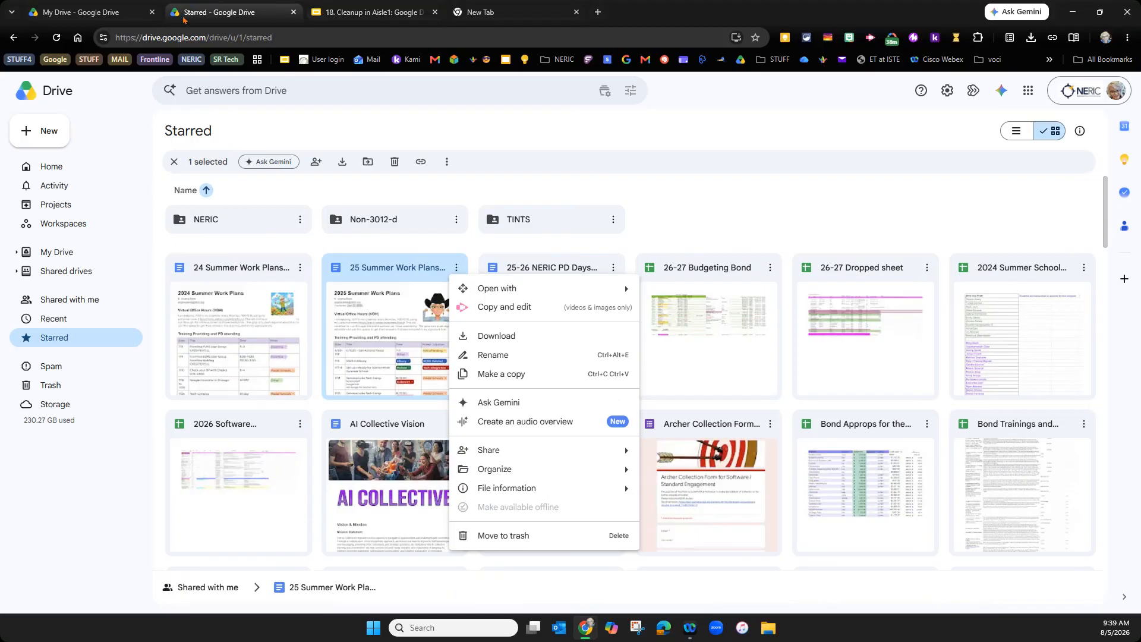
left_click(343, 13)
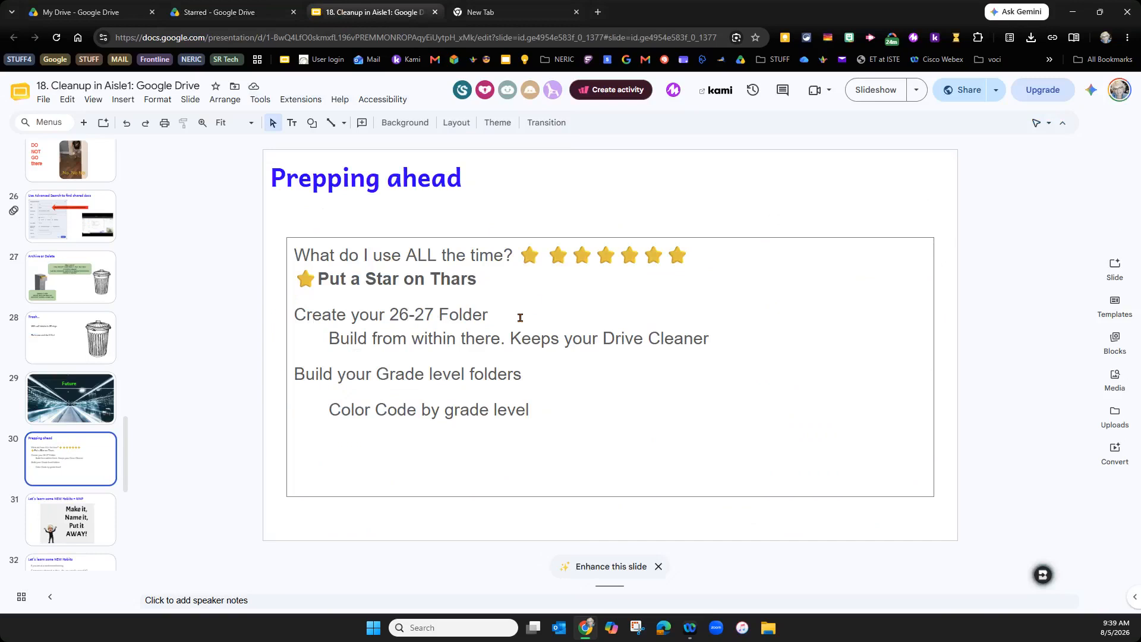
- Open the *26-27 folder from My Drive and check its new-item menu, then return to the deck
left_click(227, 10)
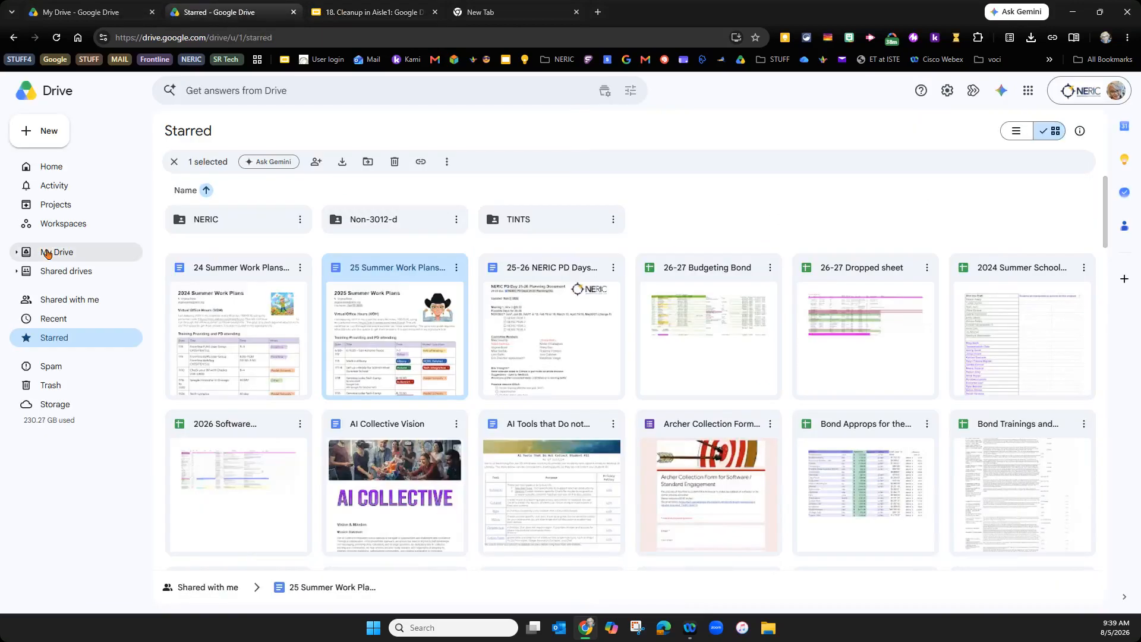
left_click(48, 253)
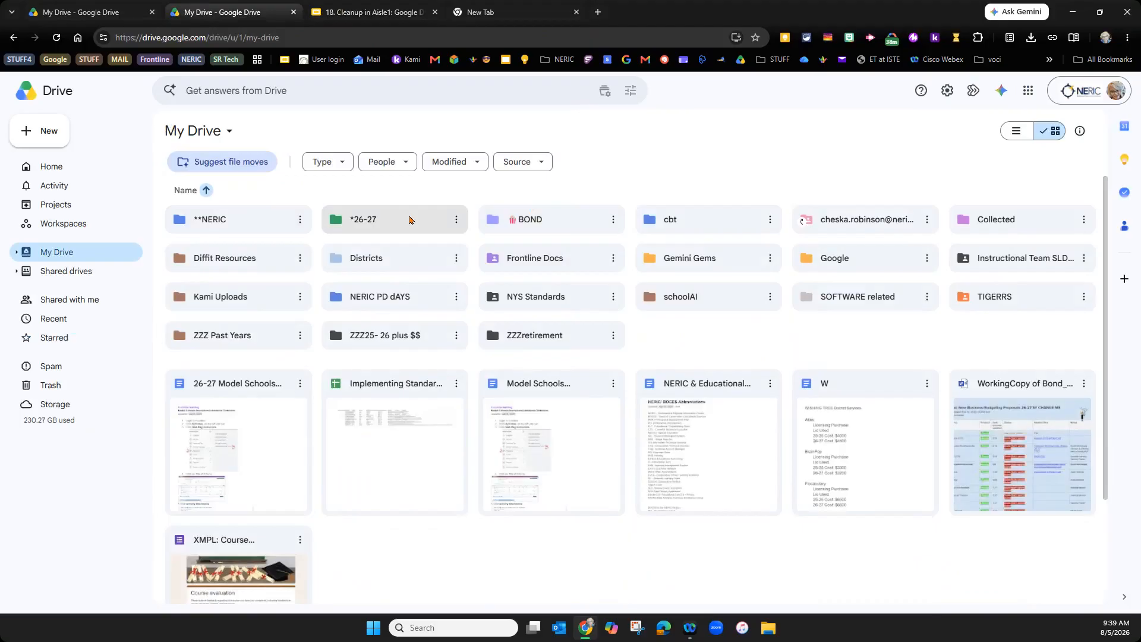
double_click(409, 219)
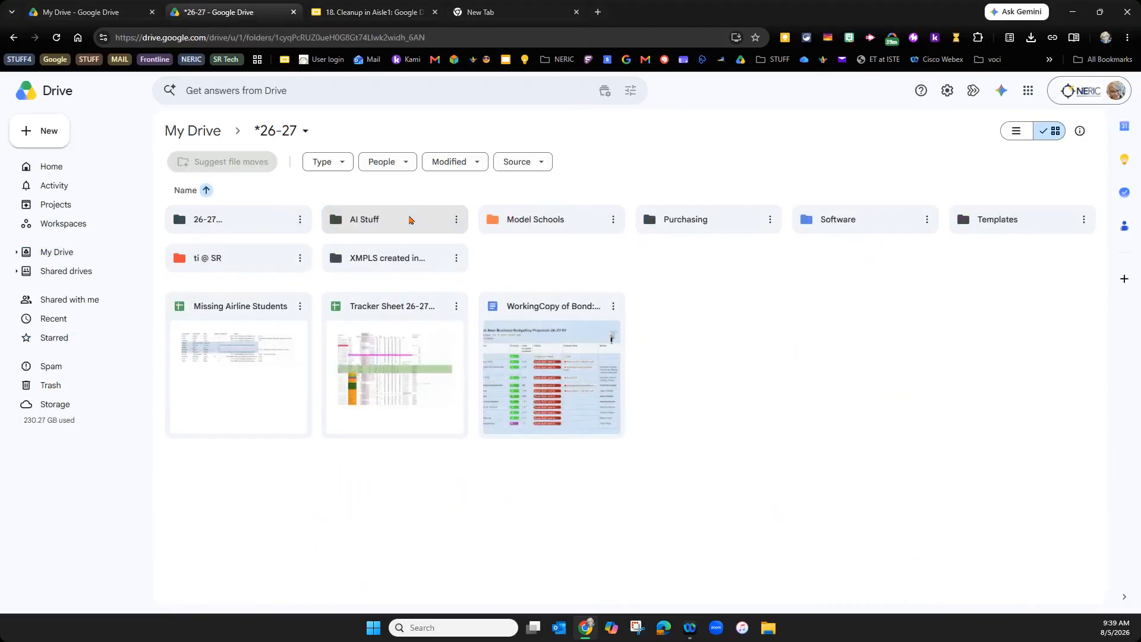
right_click(733, 310)
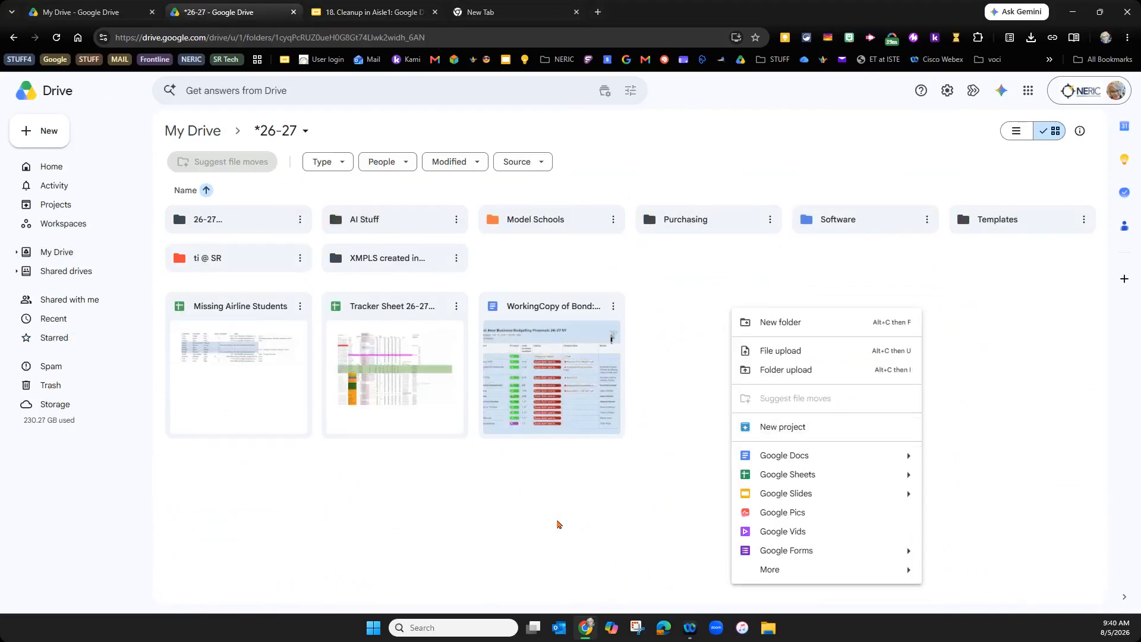
left_click(558, 524)
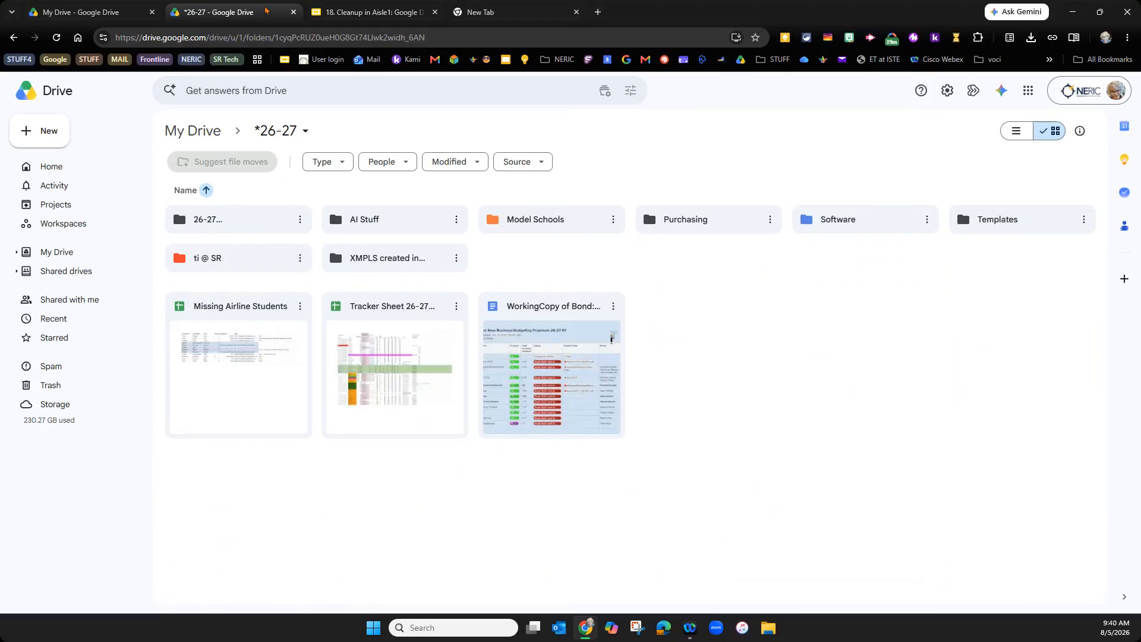
left_click(368, 12)
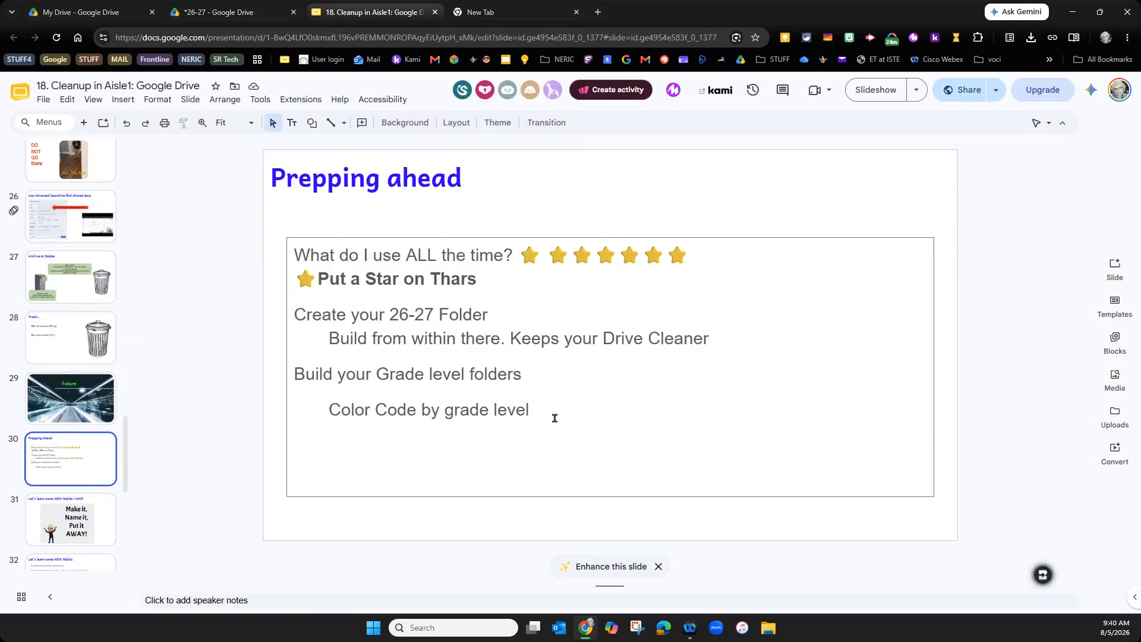
- Move the MNP new-habits slide up one place with Ctrl+Shift+Up, then go to the new tab
left_click(62, 530)
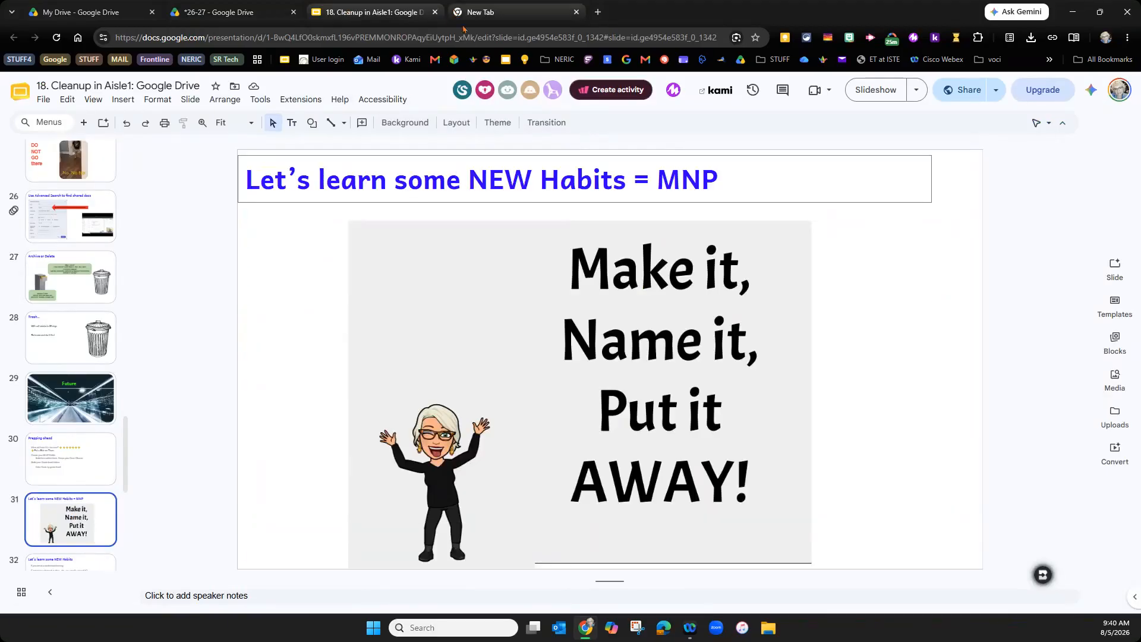
key("ctrl+shift+Up")
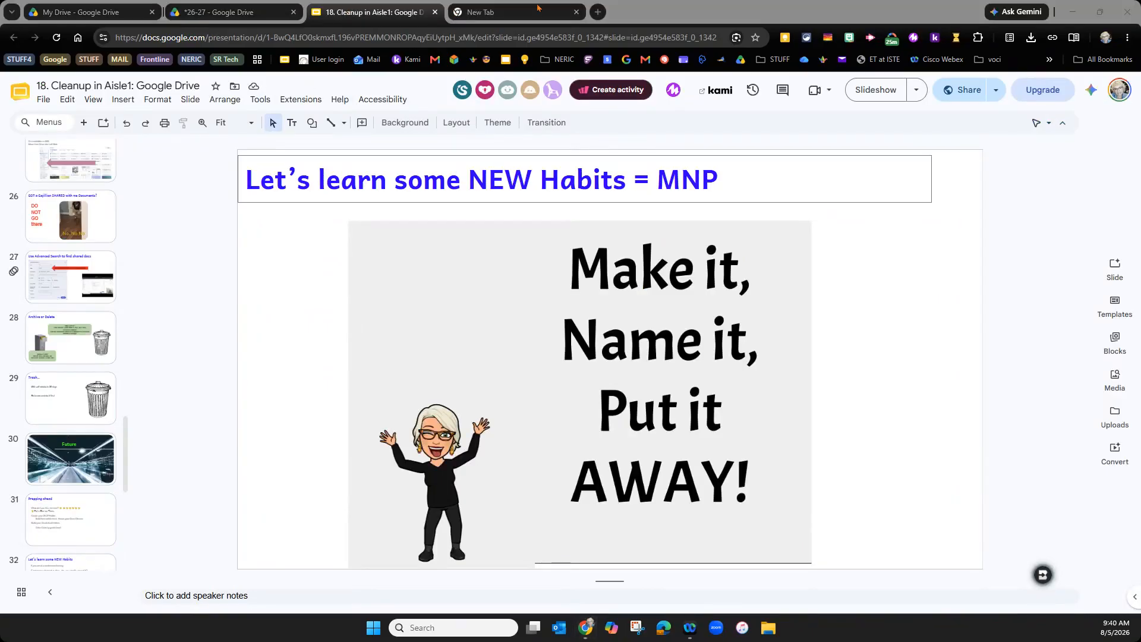
left_click(496, 11)
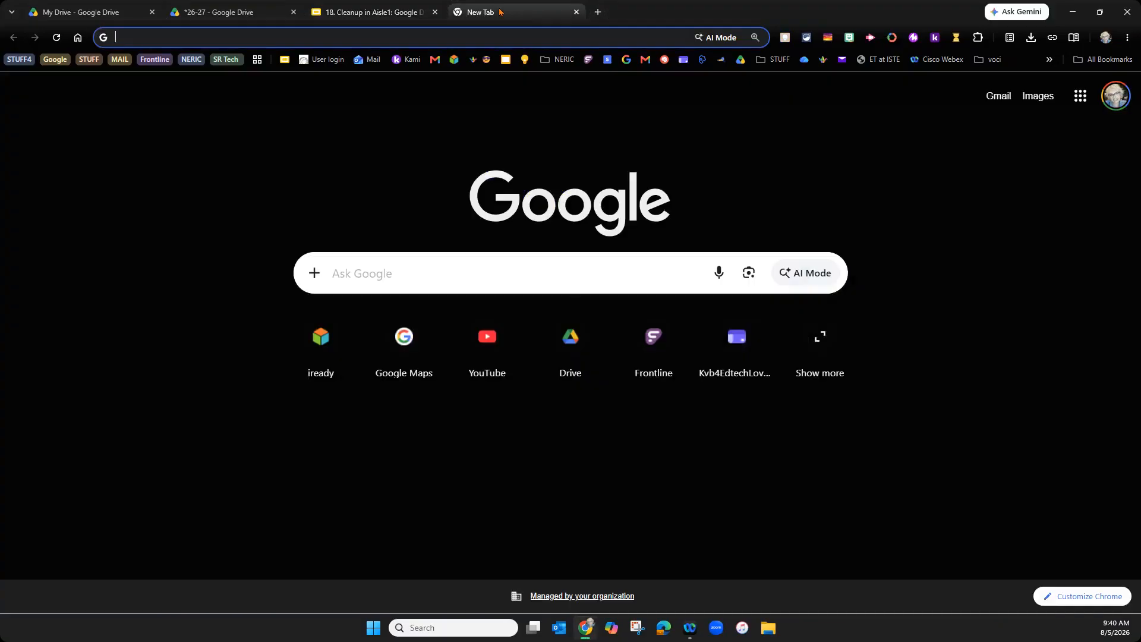
- Create a blank doc via docs.new containing the line 'Cleanup in Aisle 1' and begin titling it
type("docs.new")
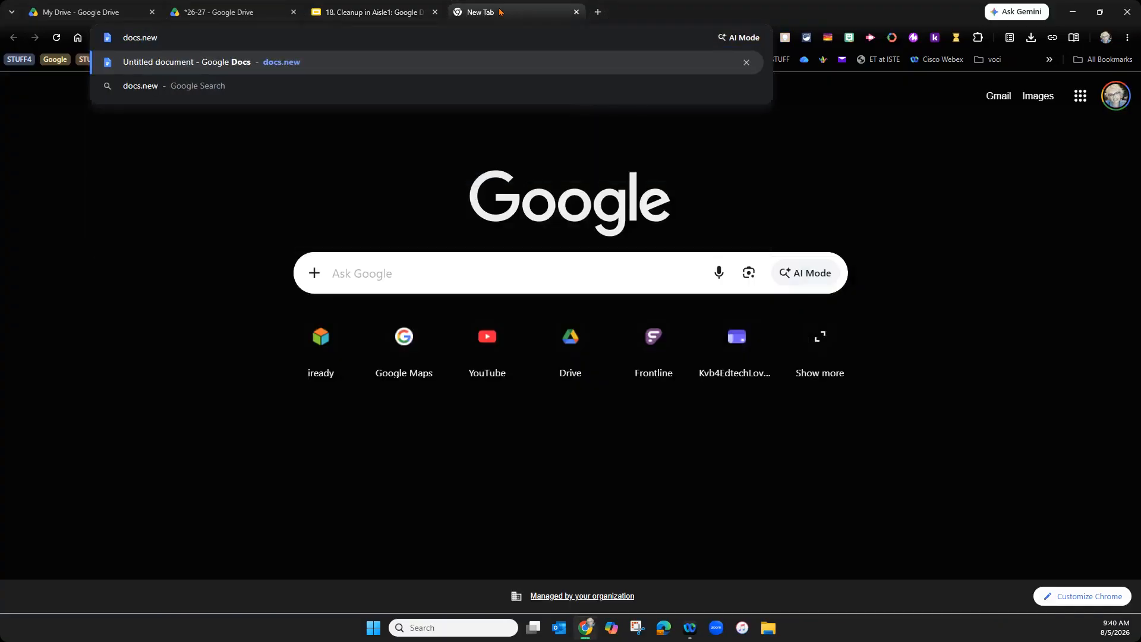
key("Return")
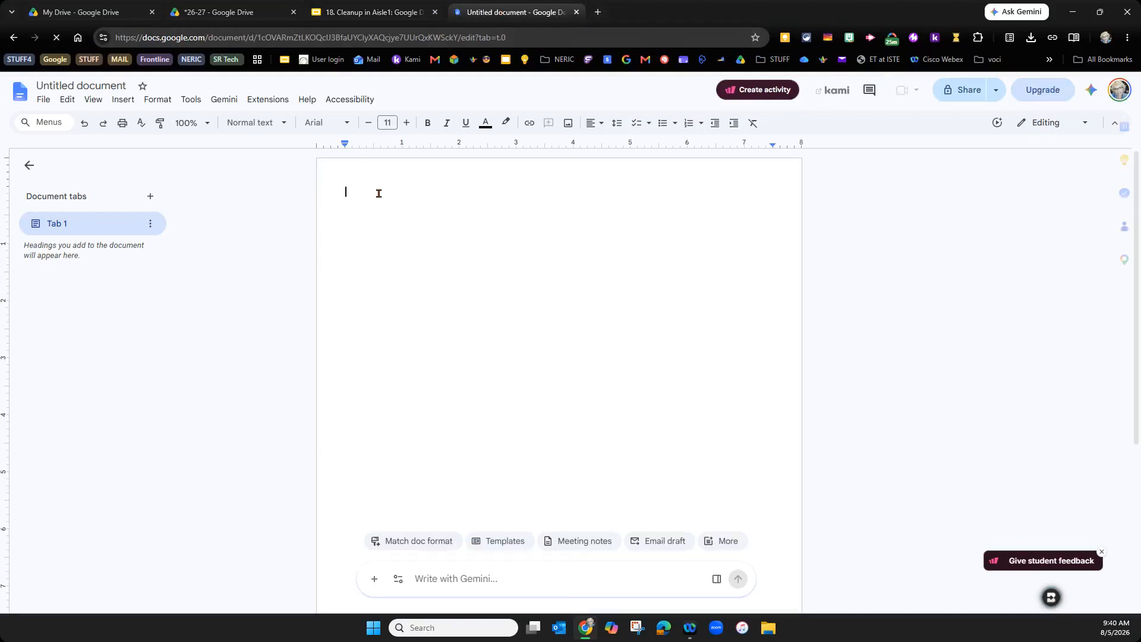
type("Cl")
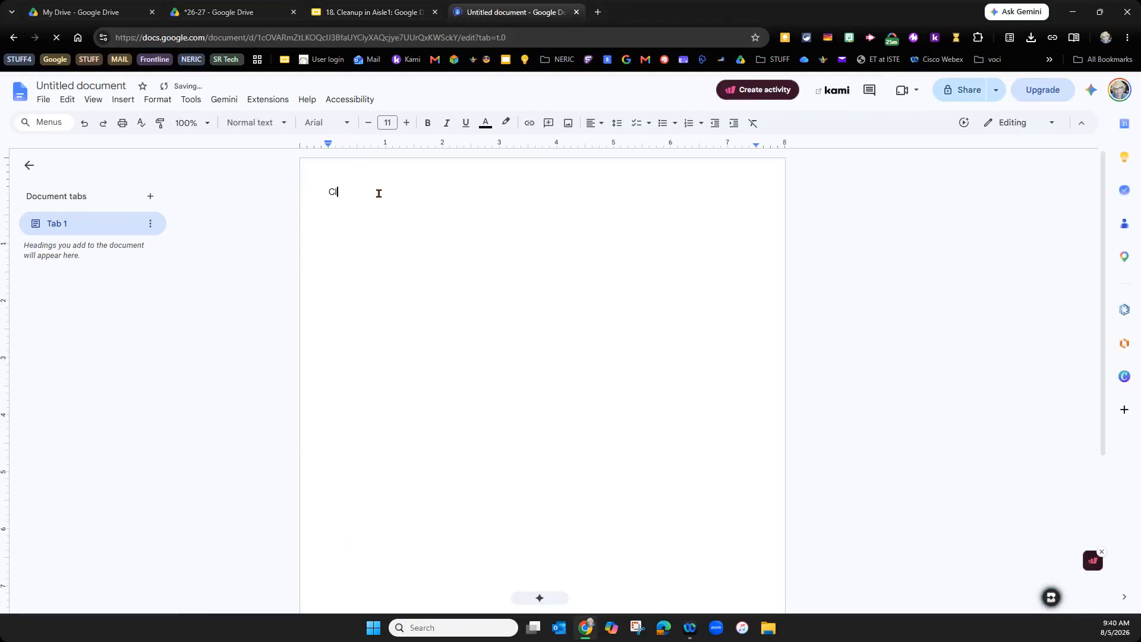
type("eanup in Aisle 1")
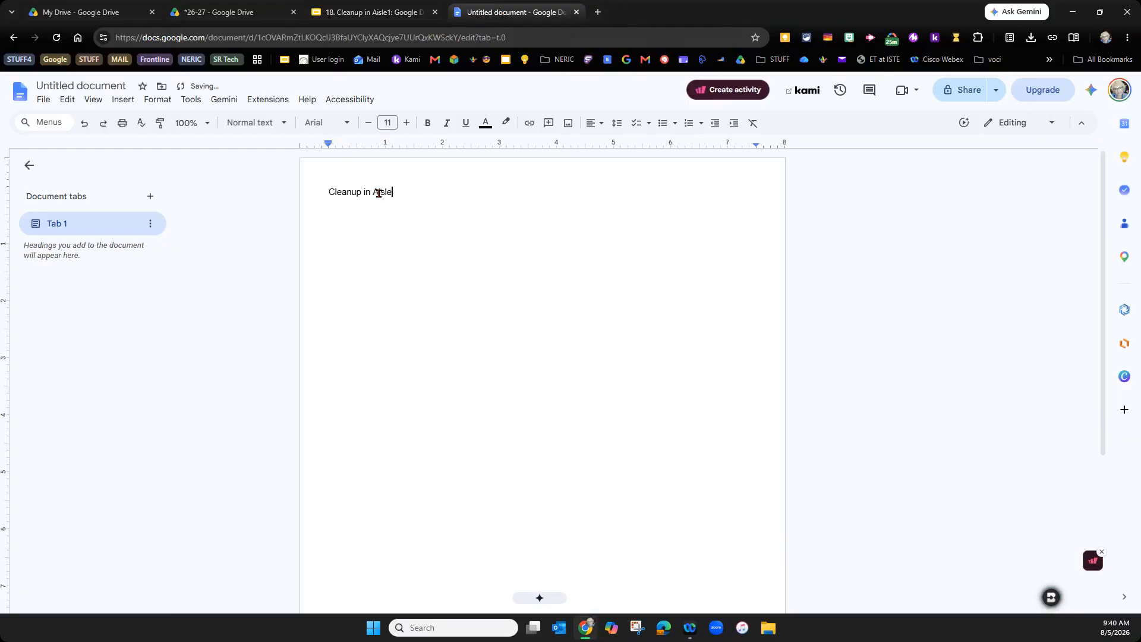
left_click(65, 82)
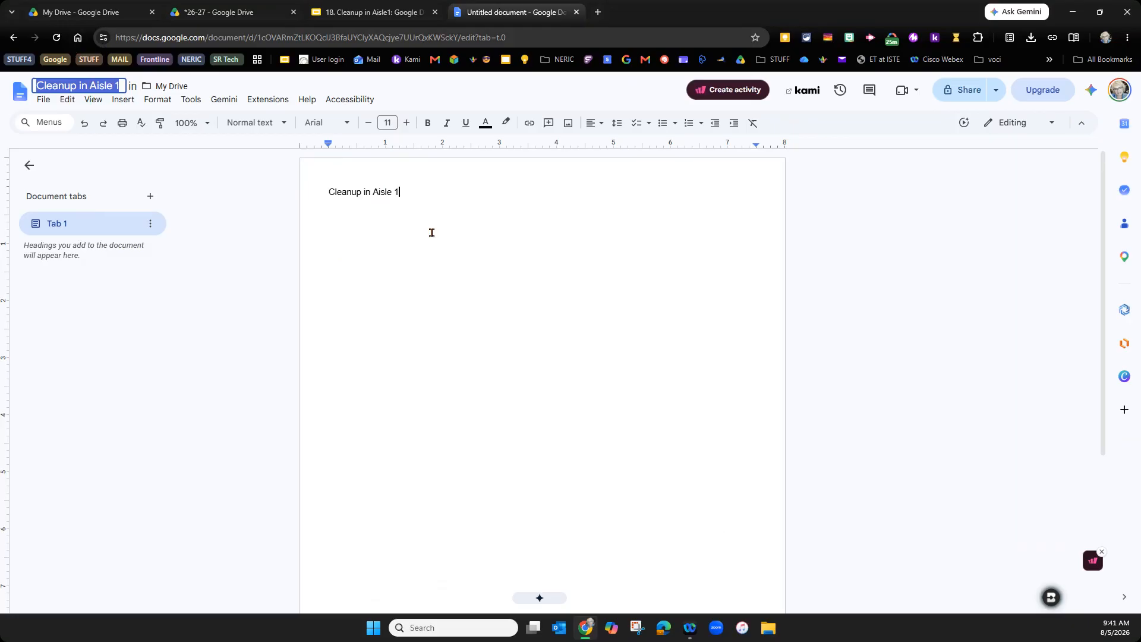
- Title the doc 'Cleanup in Aisle 1' and add a line 'updated' with an Aug 5, 2026 date chip
left_click(408, 186)
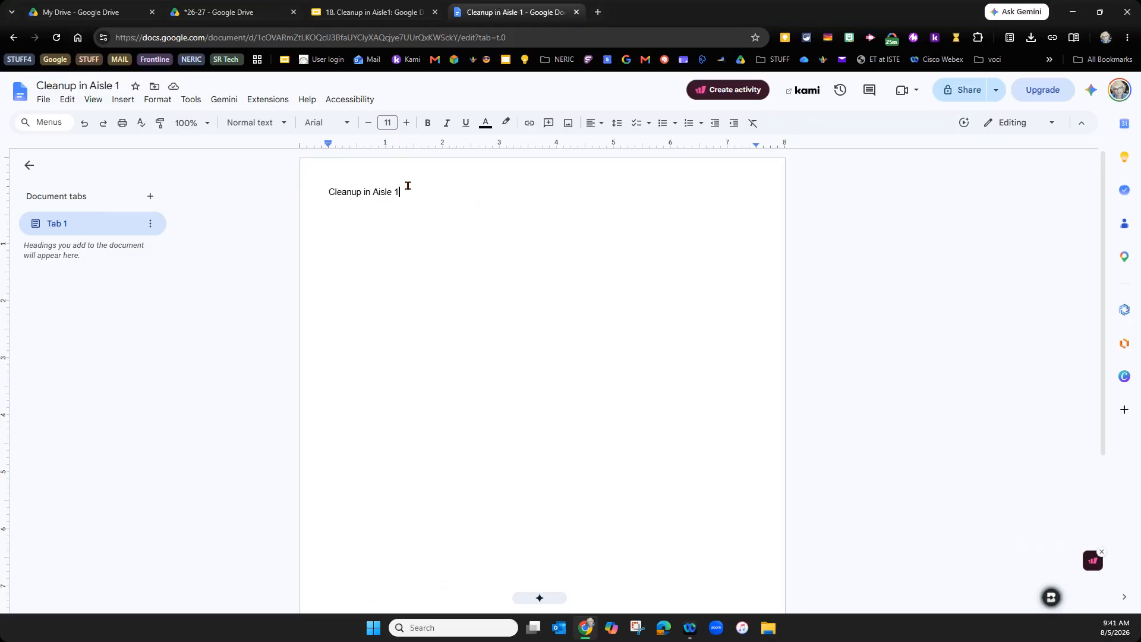
type("updated @")
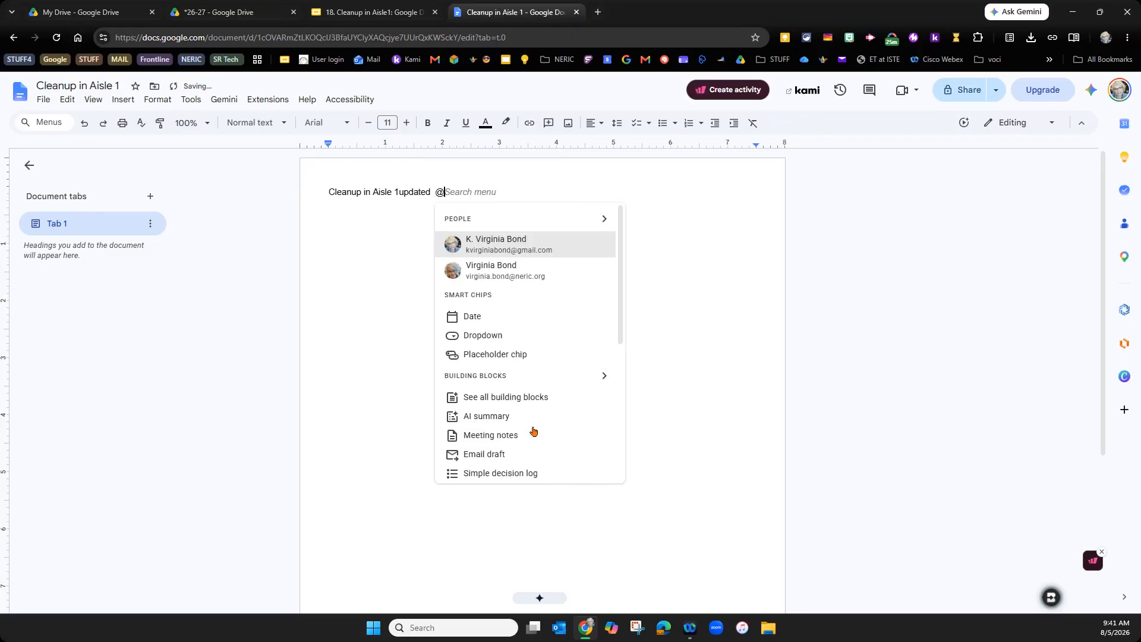
left_click(469, 317)
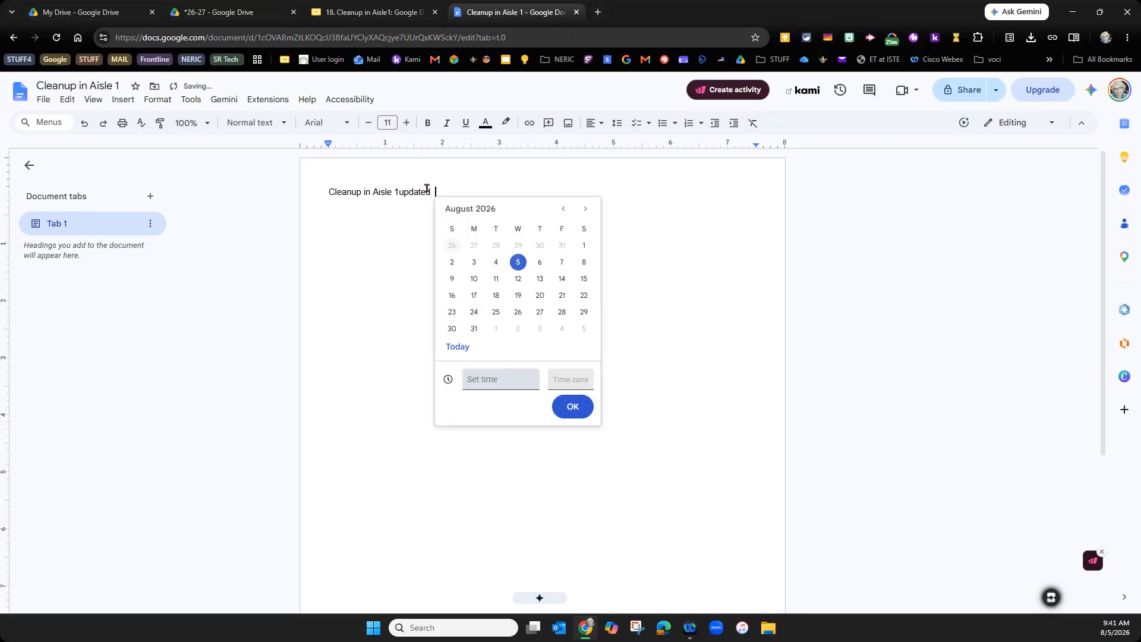
left_click(571, 406)
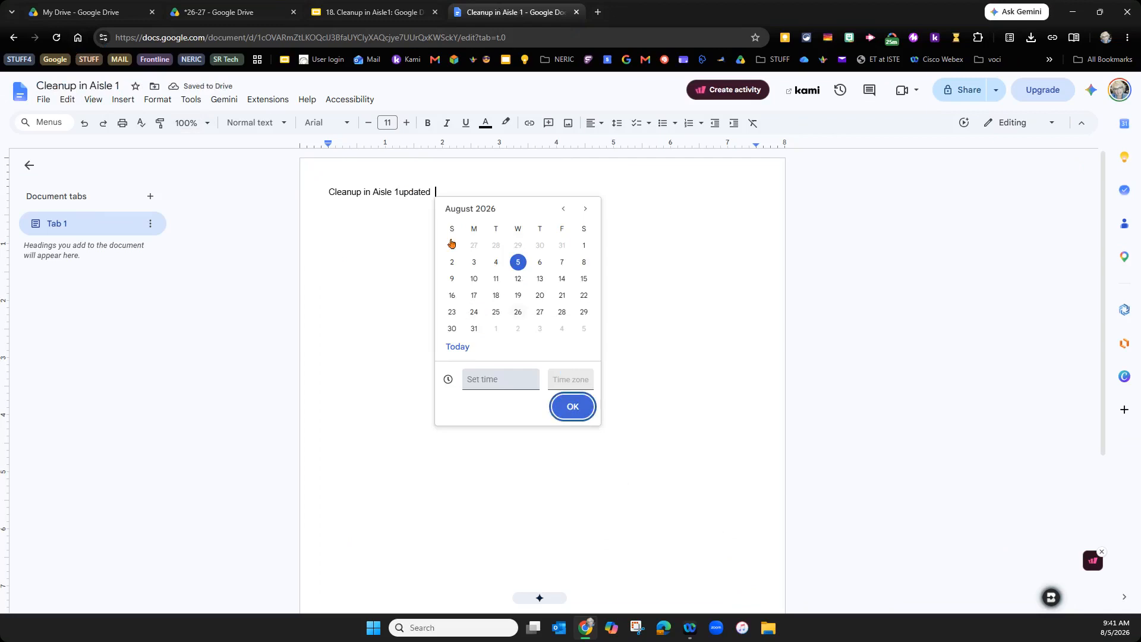
left_click(399, 194)
key("Return")
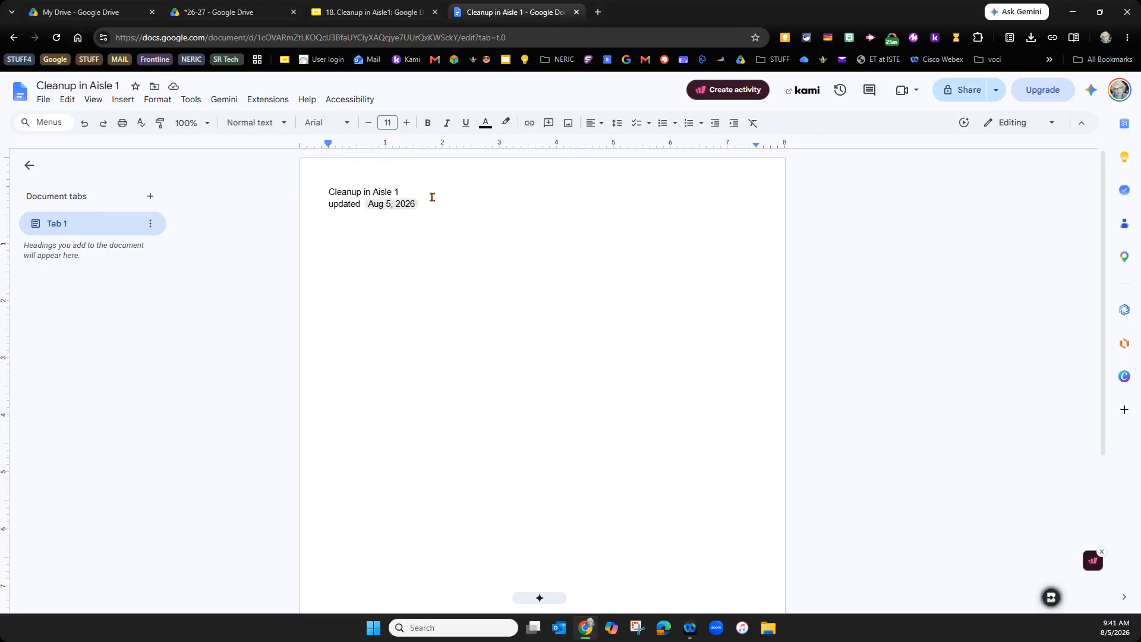
- Move the document from My Drive into *26-27 trainings > 18. Cleanup1: Drive
left_click(154, 88)
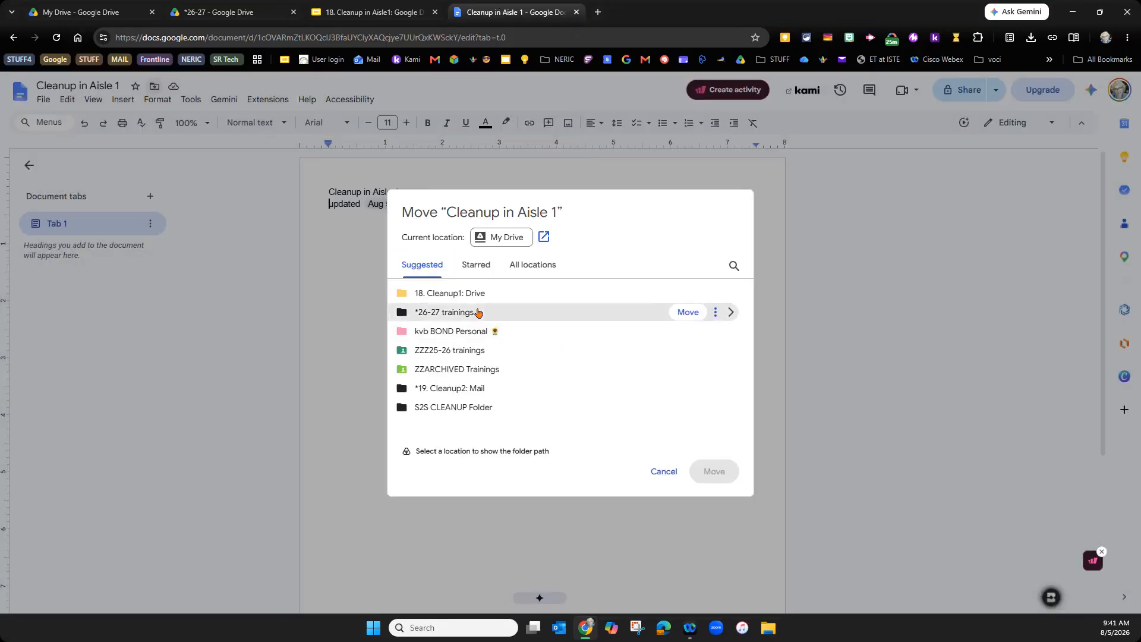
double_click(501, 382)
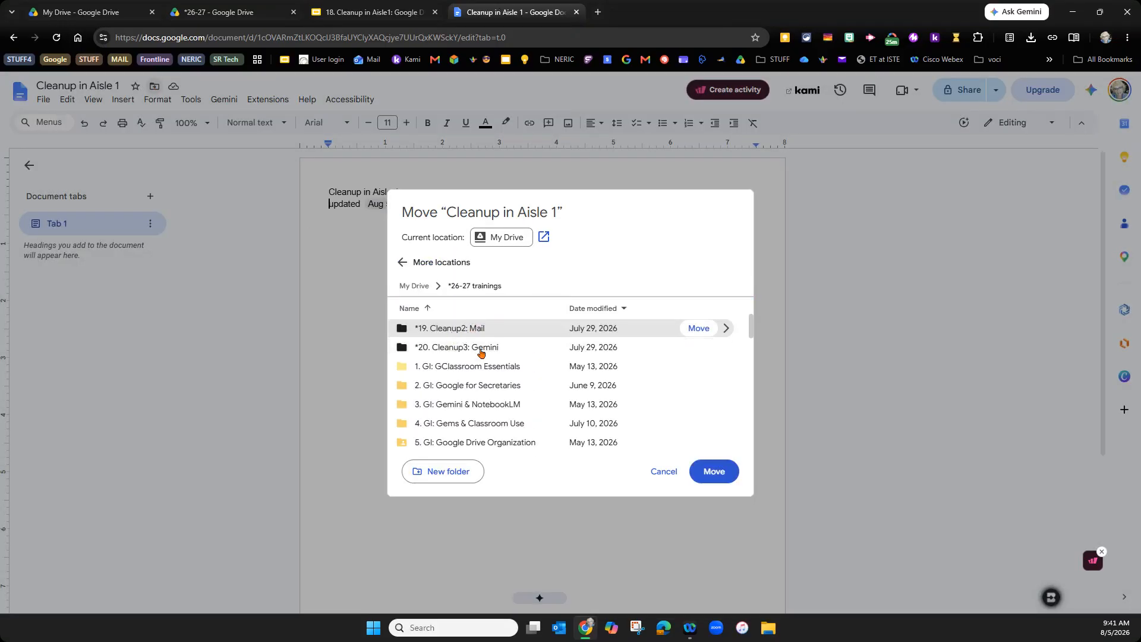
scroll(501, 403, "down", 5)
double_click(479, 436)
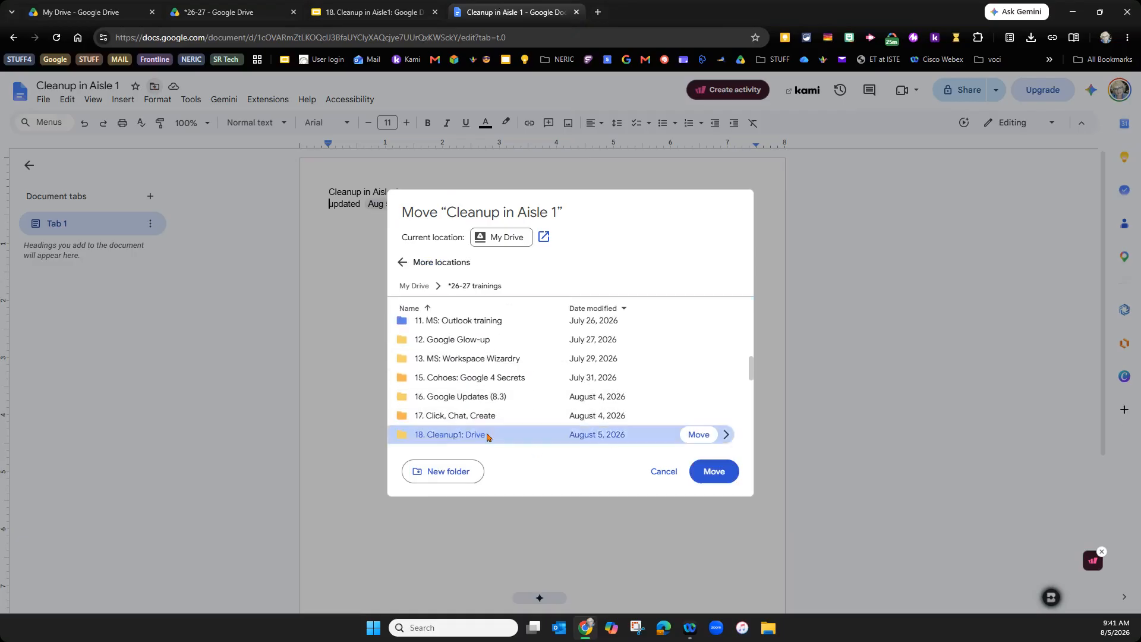
left_click(703, 476)
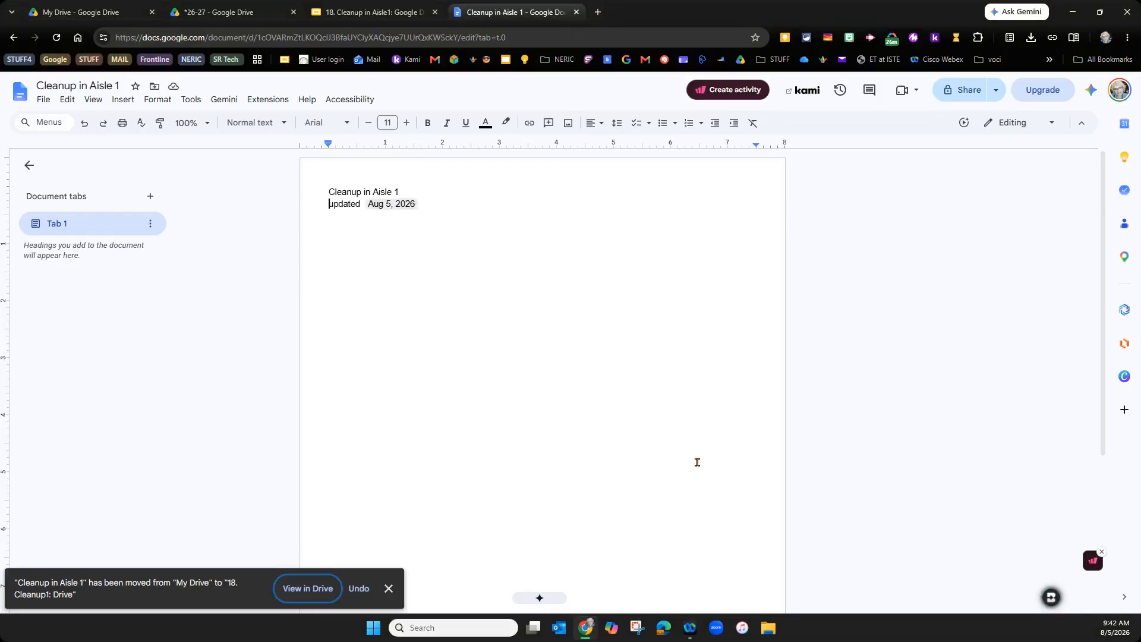
left_click(247, 10)
- Place the MNP habits slide as slide 31, directly after Prepping ahead
left_click(410, 12)
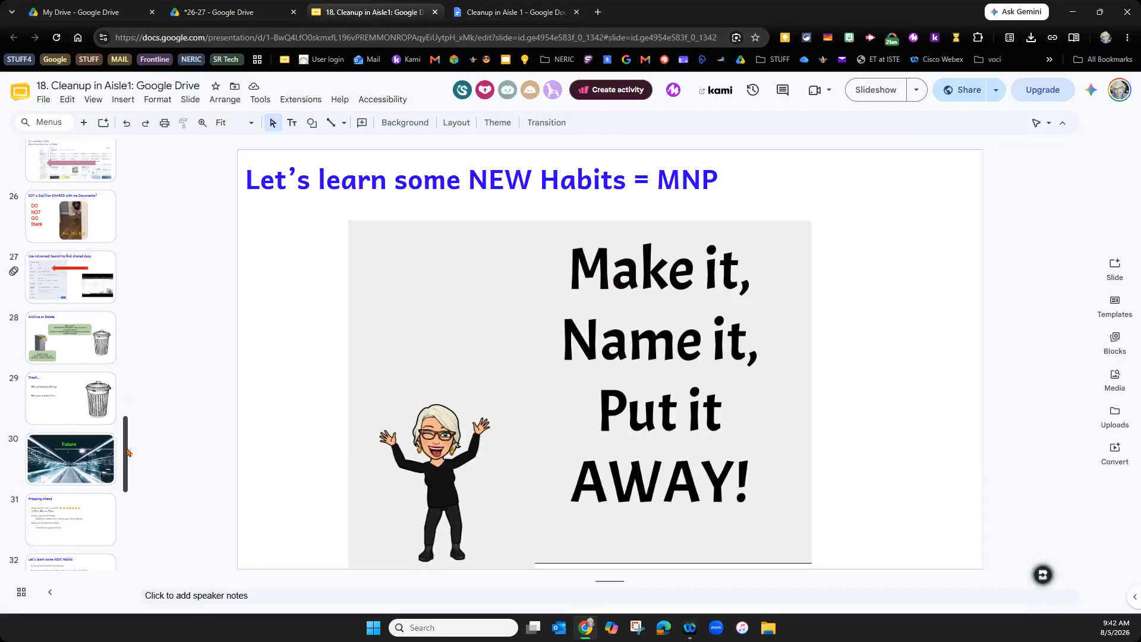
scroll(126, 451, "down", 3)
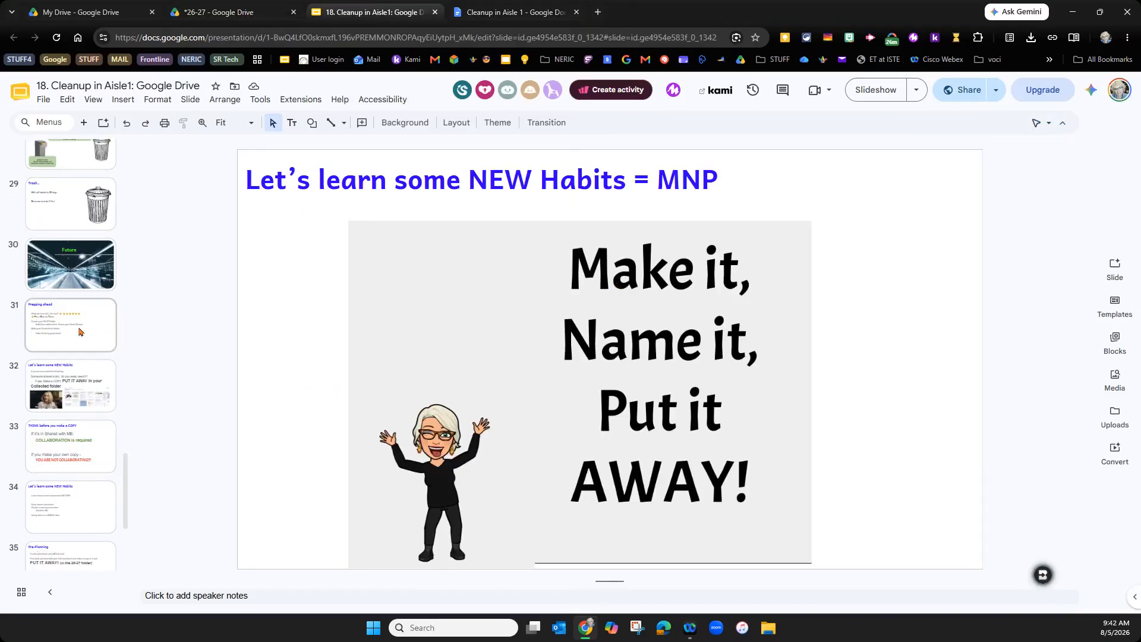
left_click(83, 275)
left_click(90, 318)
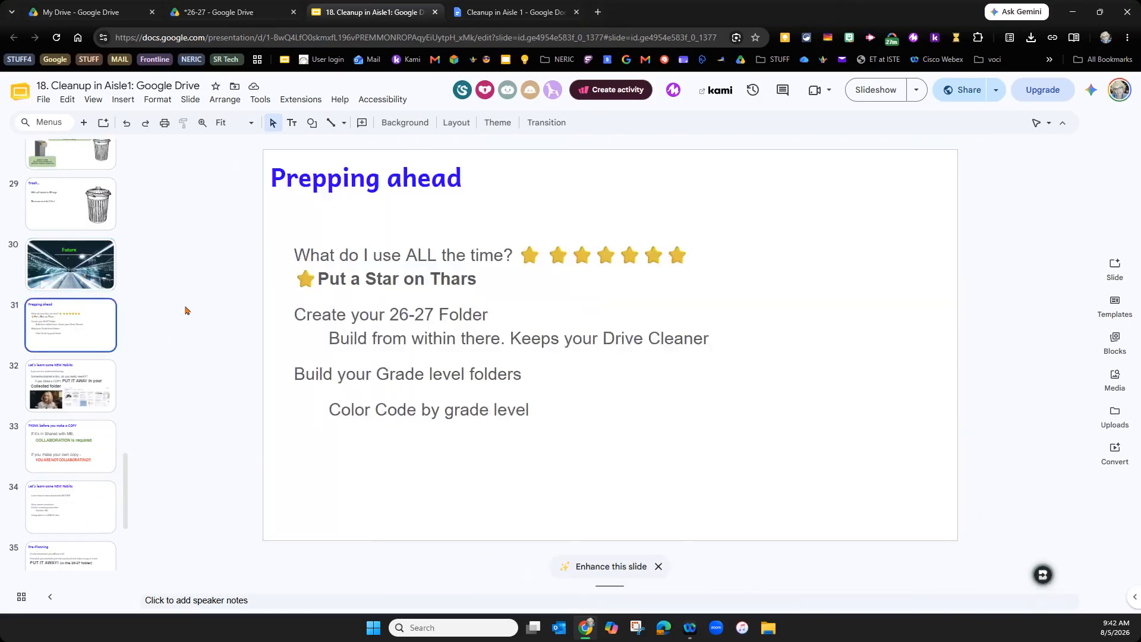
key("ctrl+z")
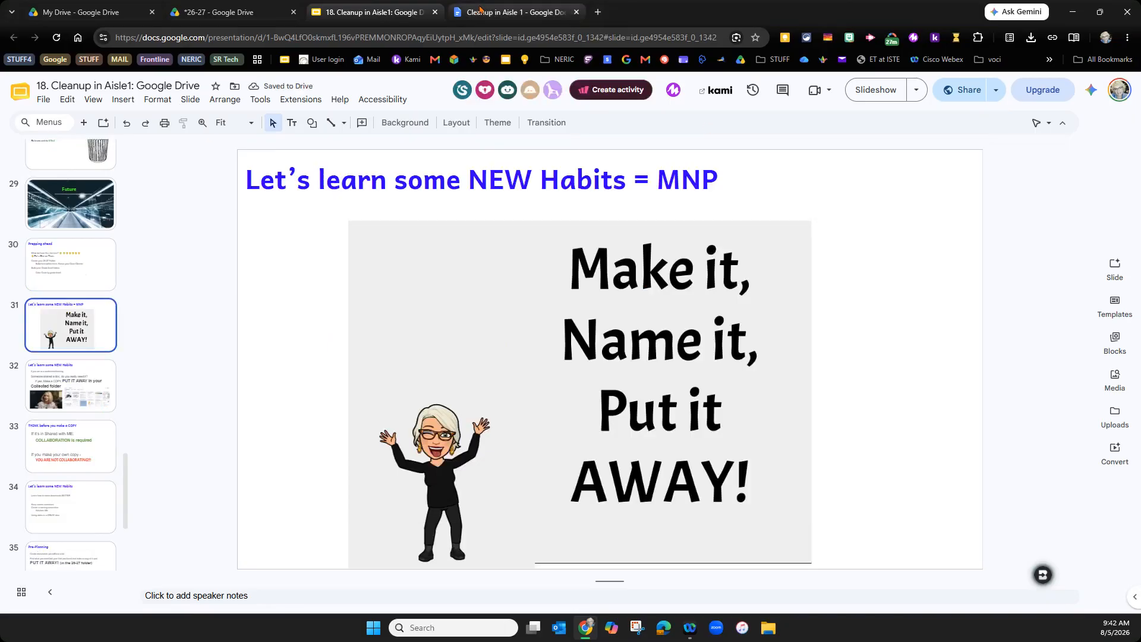
left_click(272, 10)
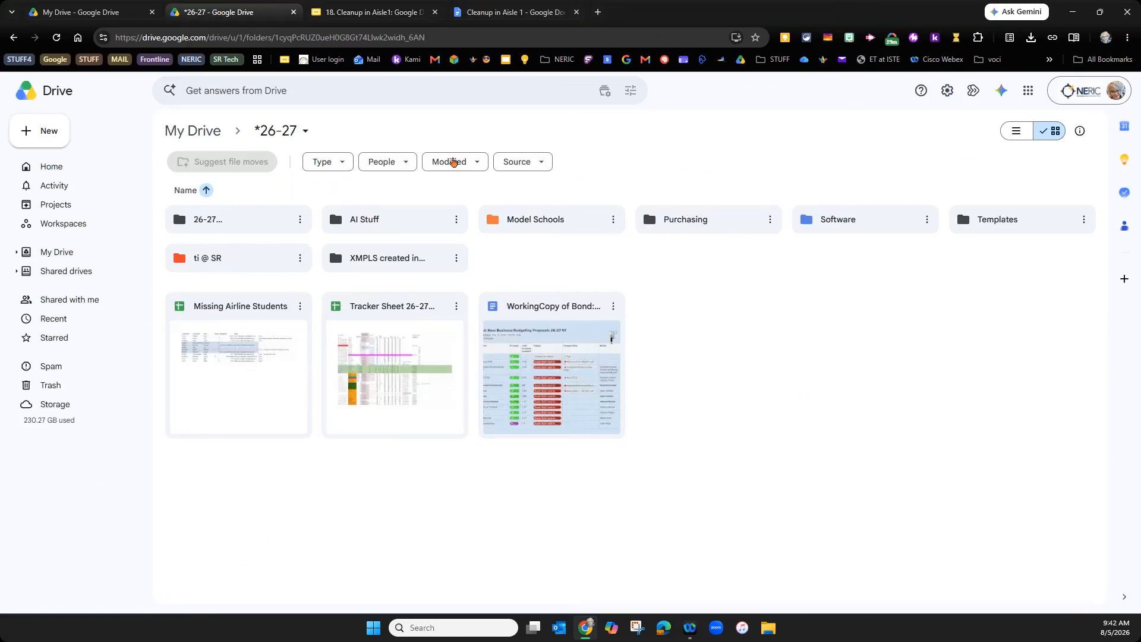
- Create and trash a trial Untitled folder in *26-27, then start a new Google Doc there
right_click(781, 326)
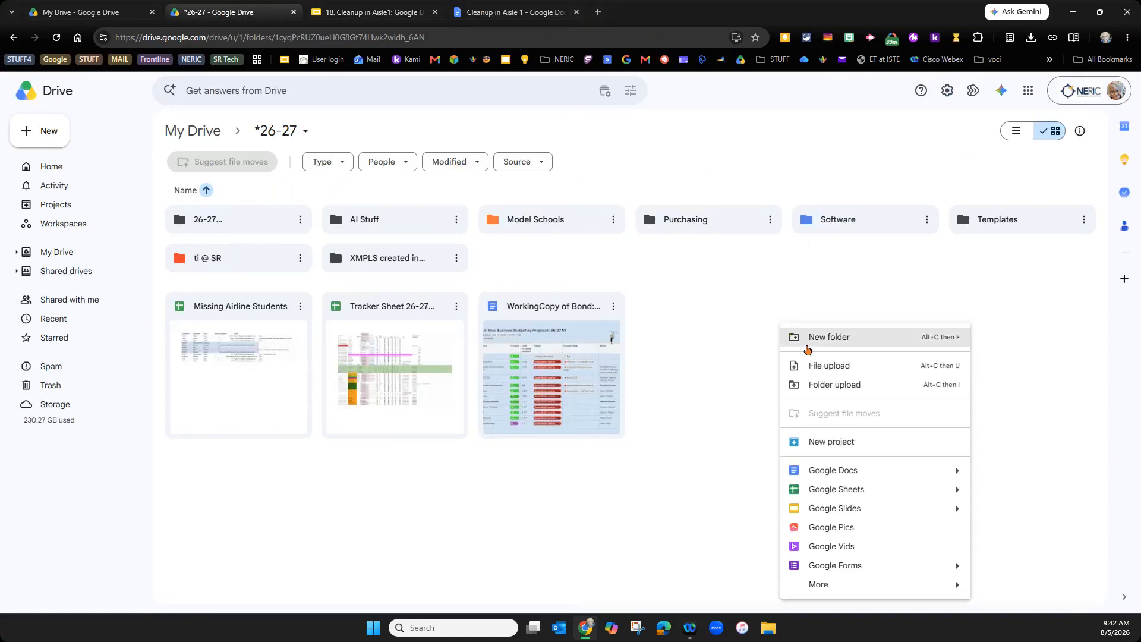
left_click(805, 348)
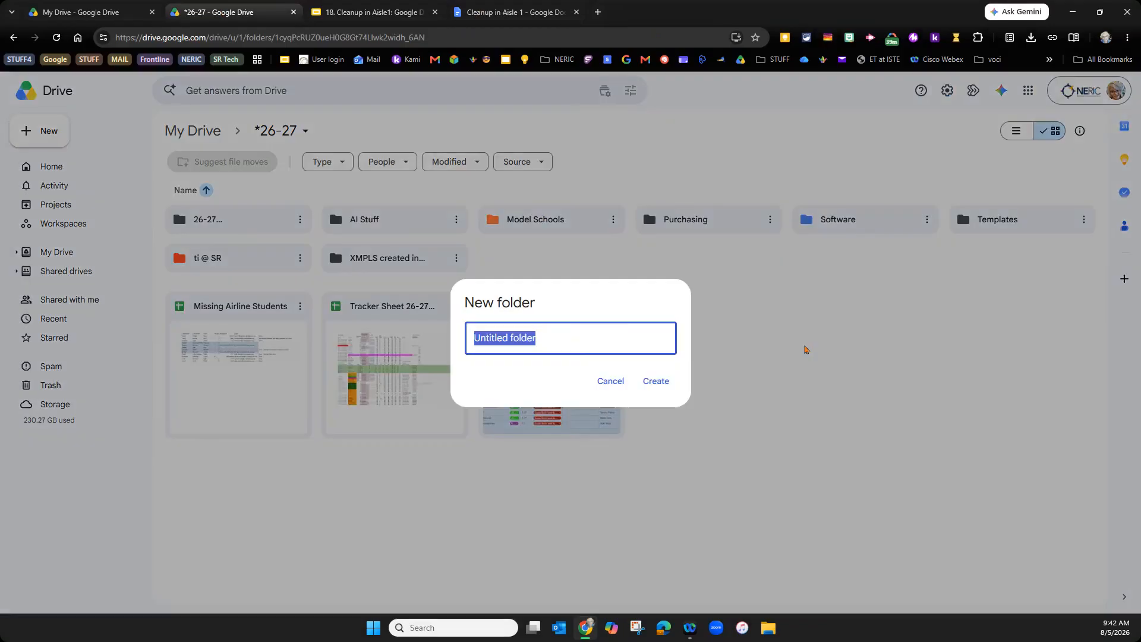
left_click(656, 381)
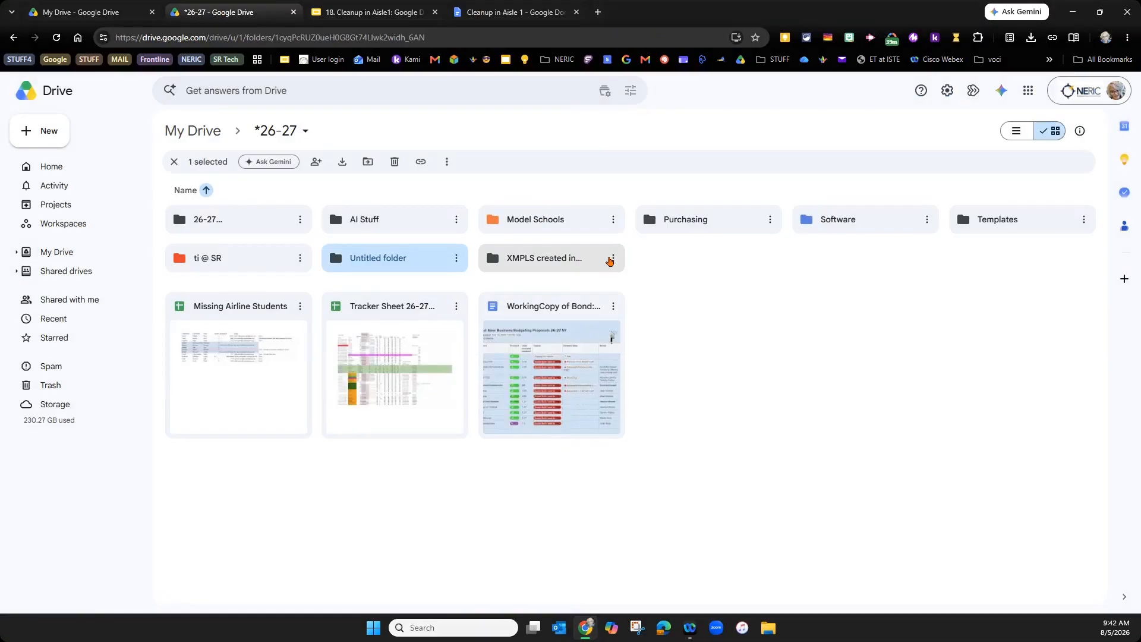
left_click(458, 261)
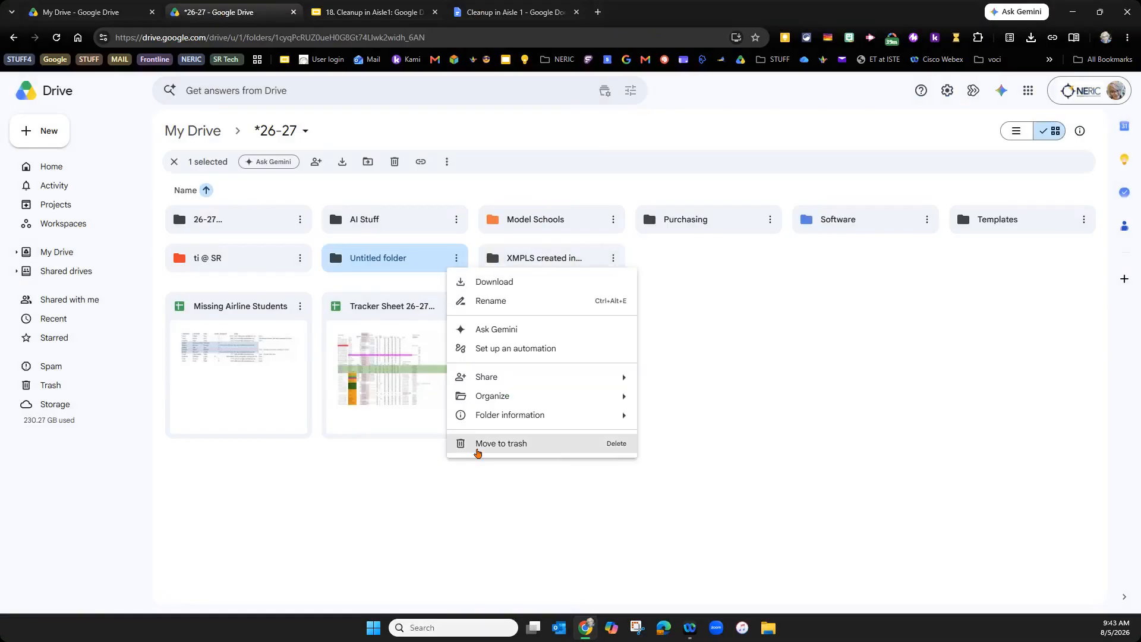
left_click(568, 440)
left_click(609, 373)
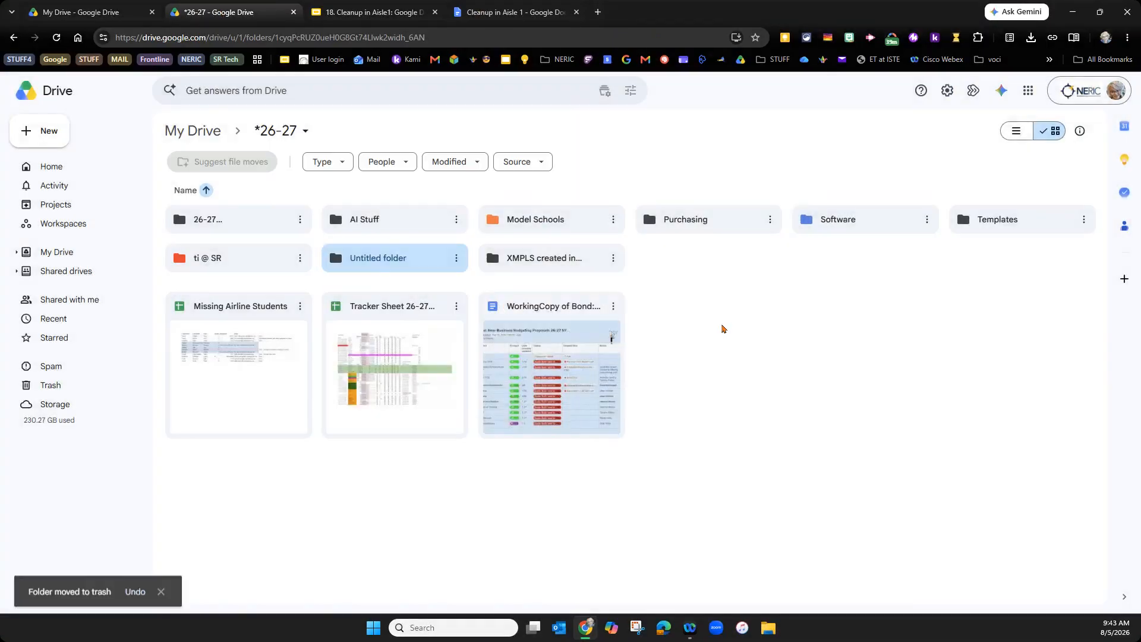
right_click(722, 328)
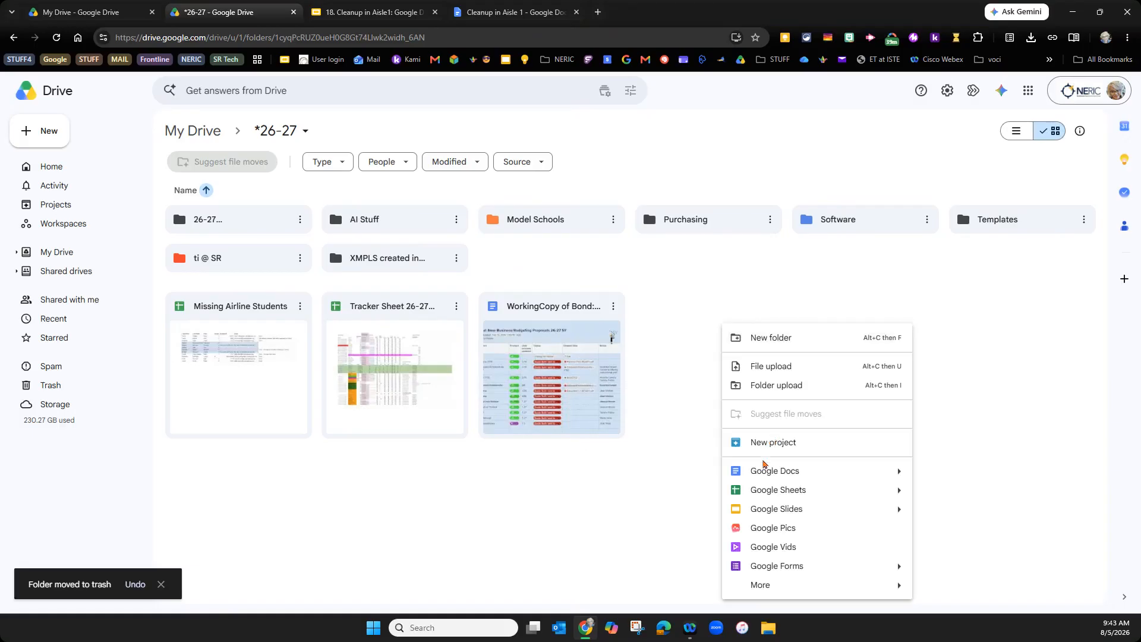
left_click(761, 470)
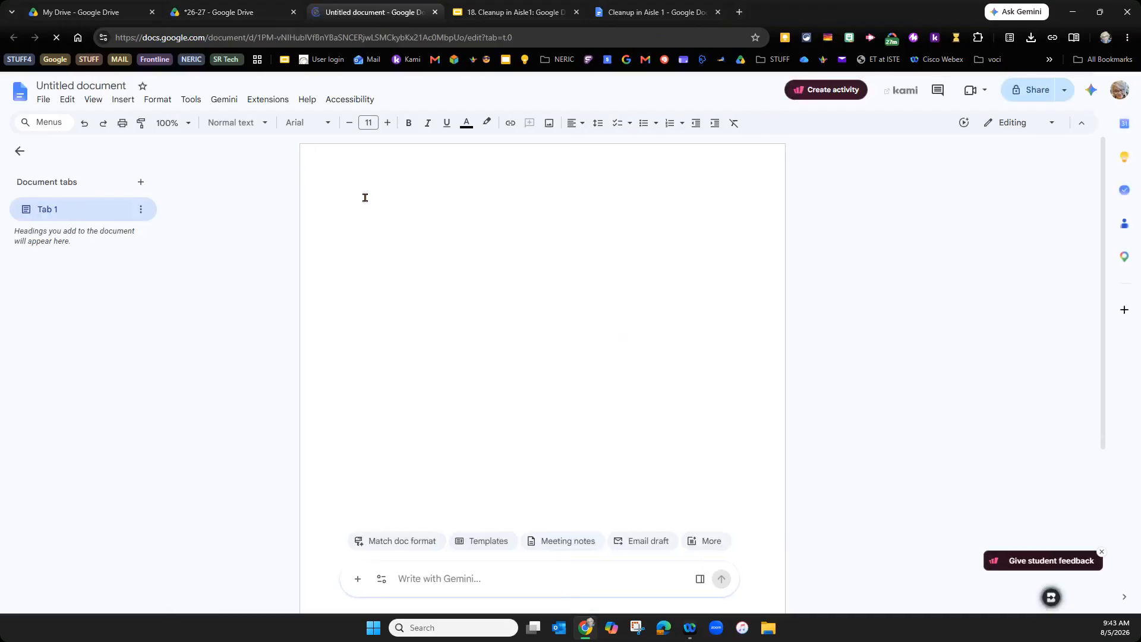
- Write 'Celan up2' as the first line, accept it as the title, and close the doc
type("Celan up2")
key("Return")
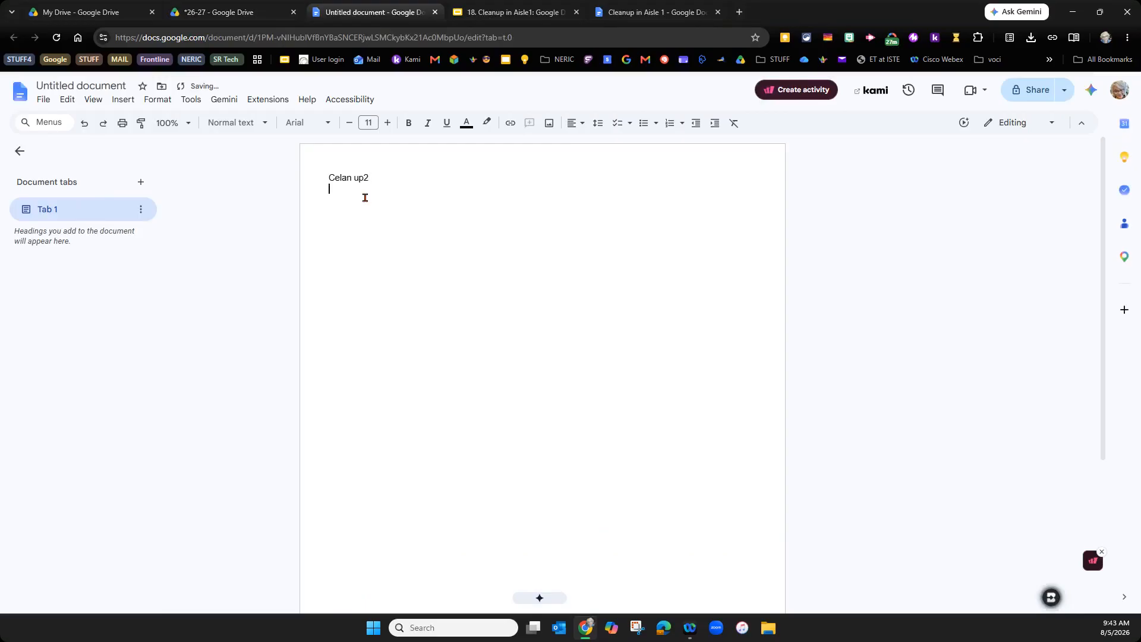
left_click(94, 81)
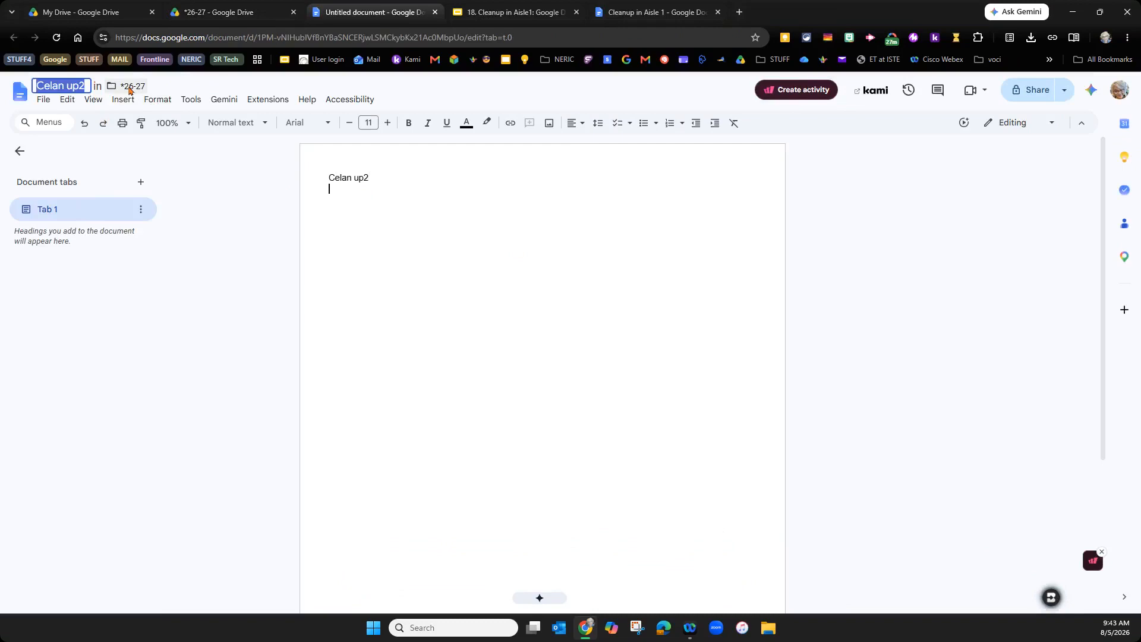
left_click(440, 261)
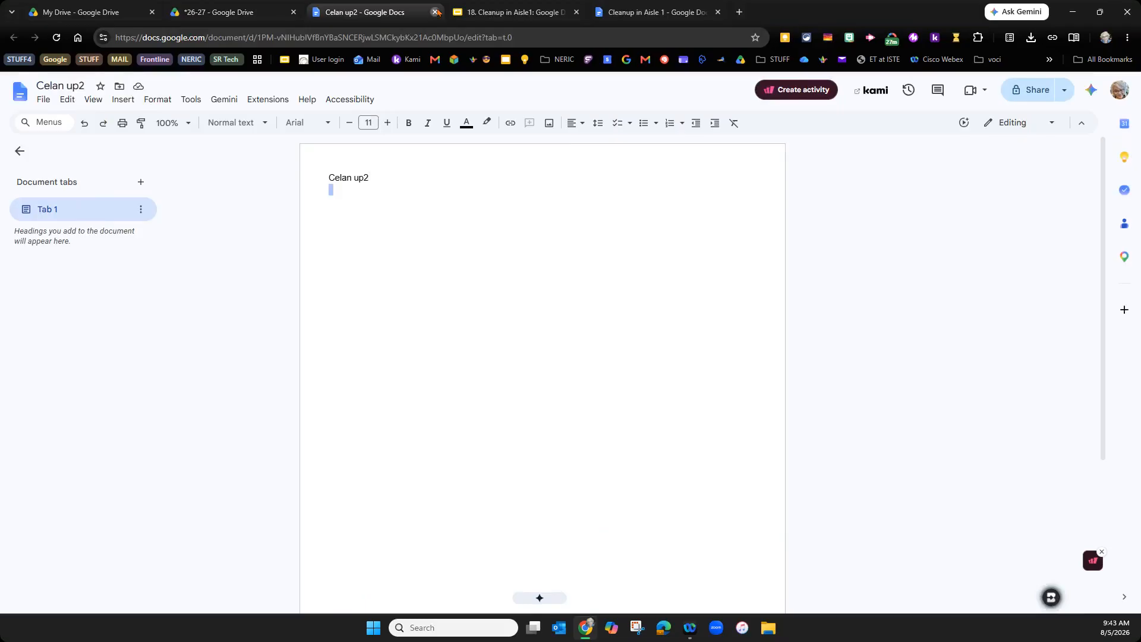
left_click(435, 12)
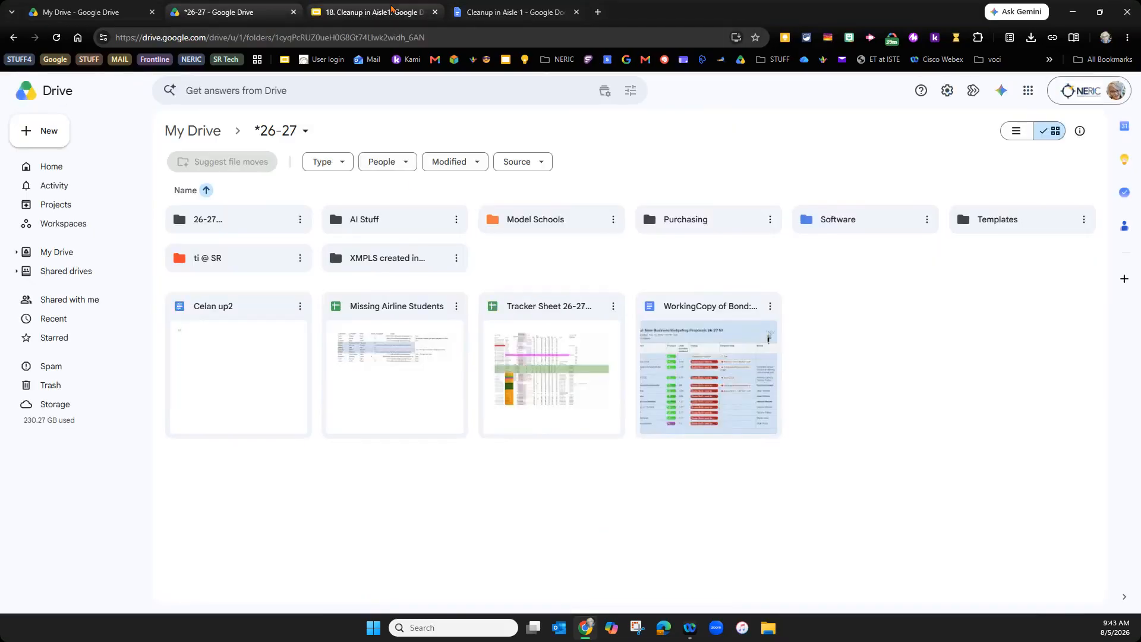
- Start a full-screen slideshow of the 18. Cleanup in Aisle1 deck from slide 32
left_click(392, 9)
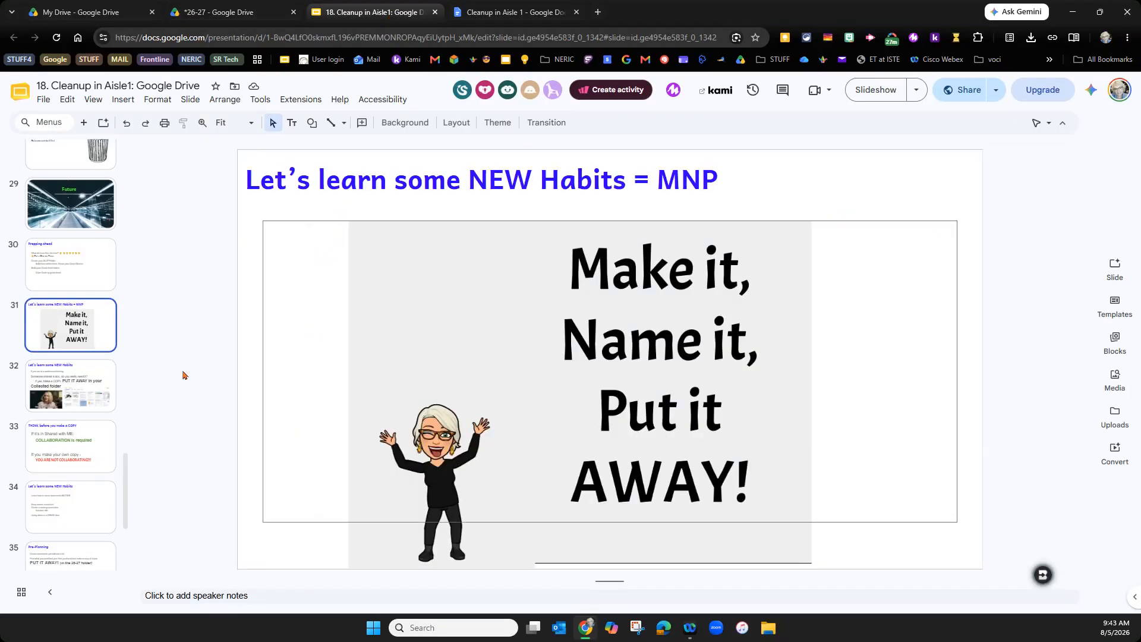
left_click(95, 398)
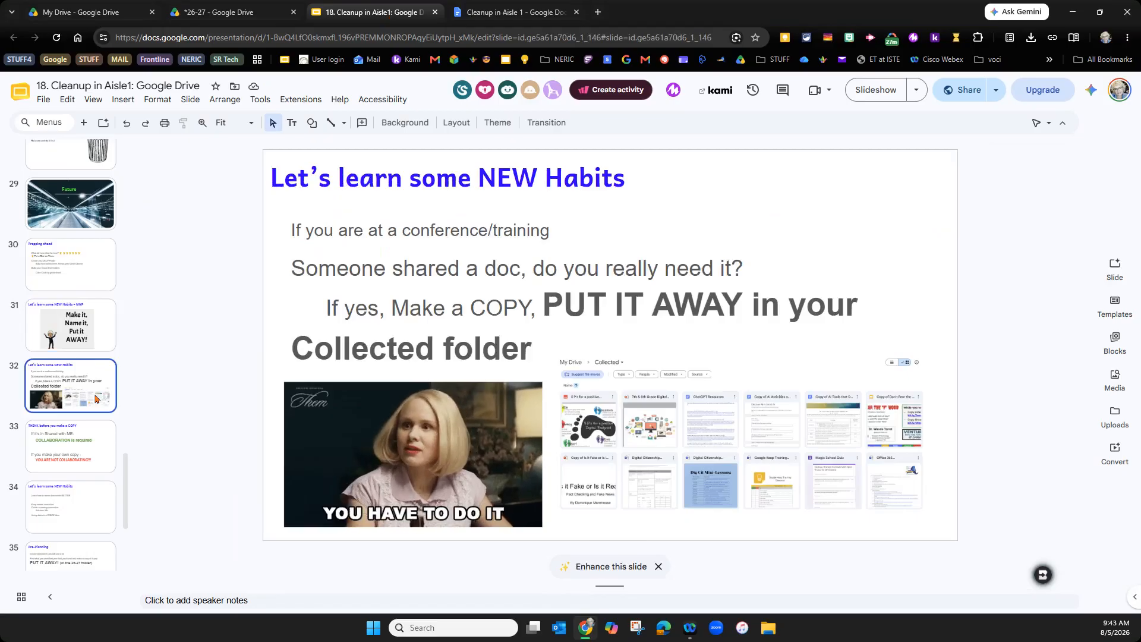
left_click(869, 97)
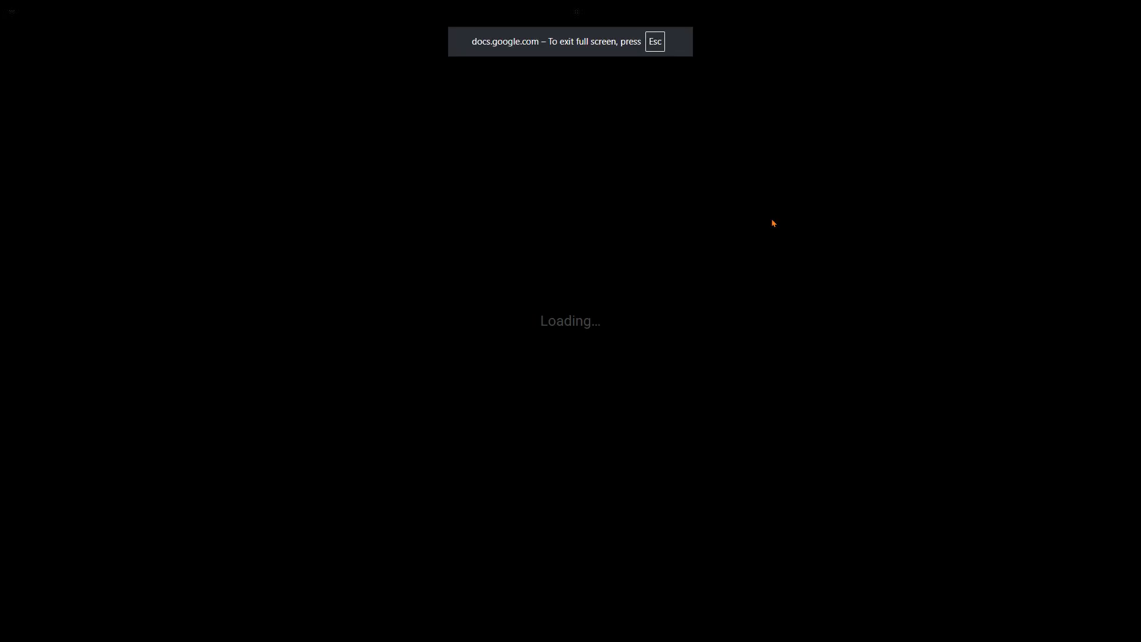